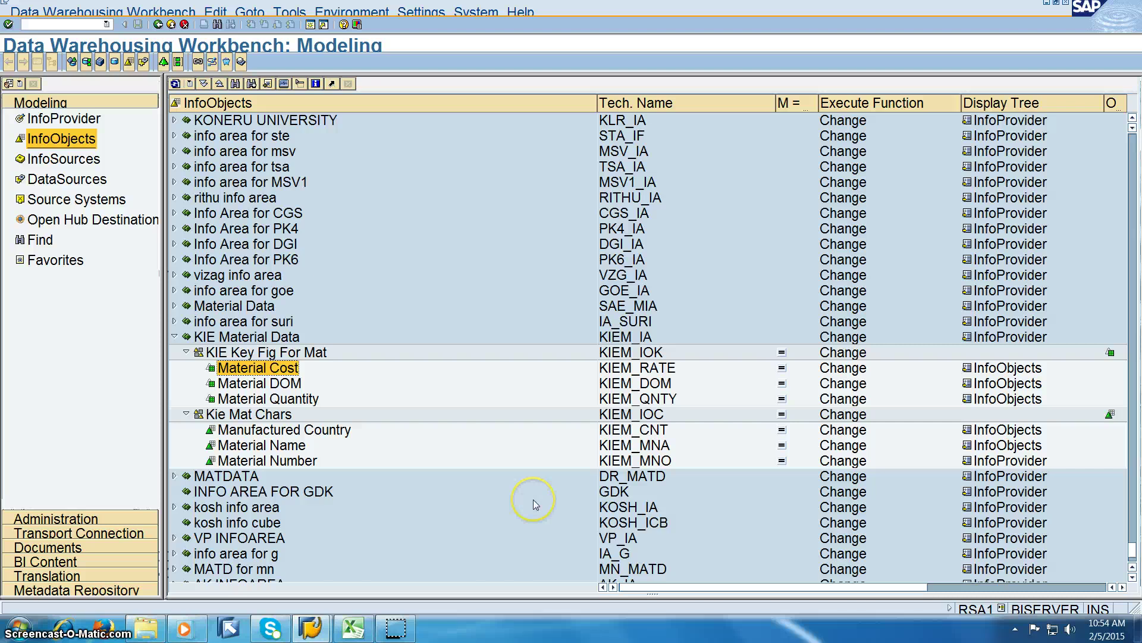
Open JH SOFTECH SAP BI PROJECTS.pdf from the top of the SAP documents folder.
{"action": "left_click", "coordinate": [146, 628]}
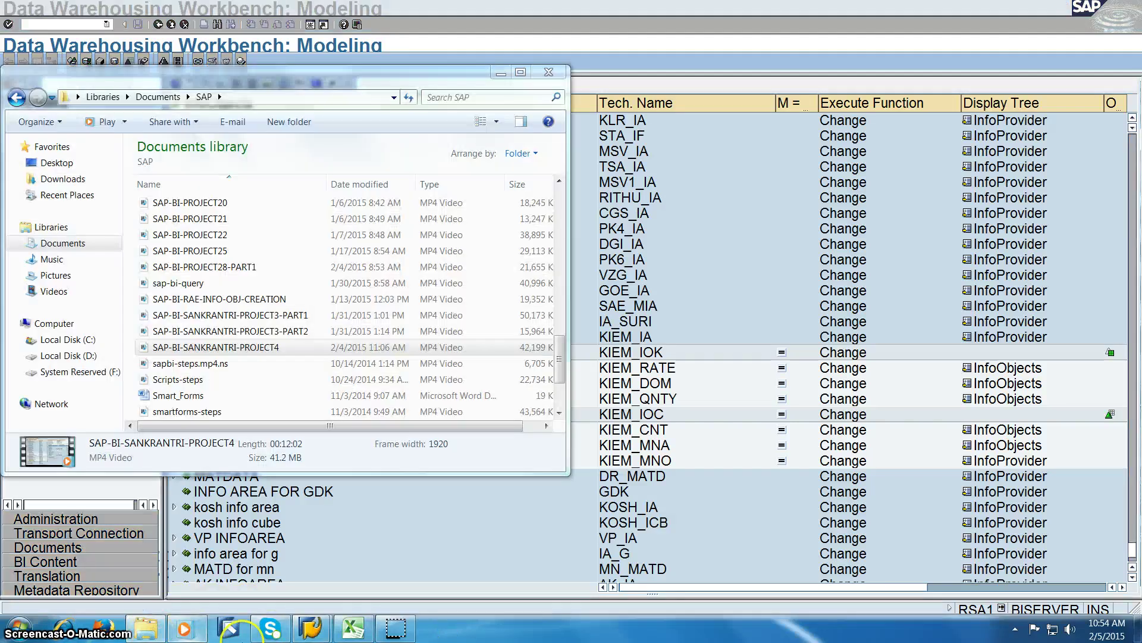
{"action": "scroll", "coordinate": [196, 333], "scroll_direction": "up", "scroll_amount": 15}
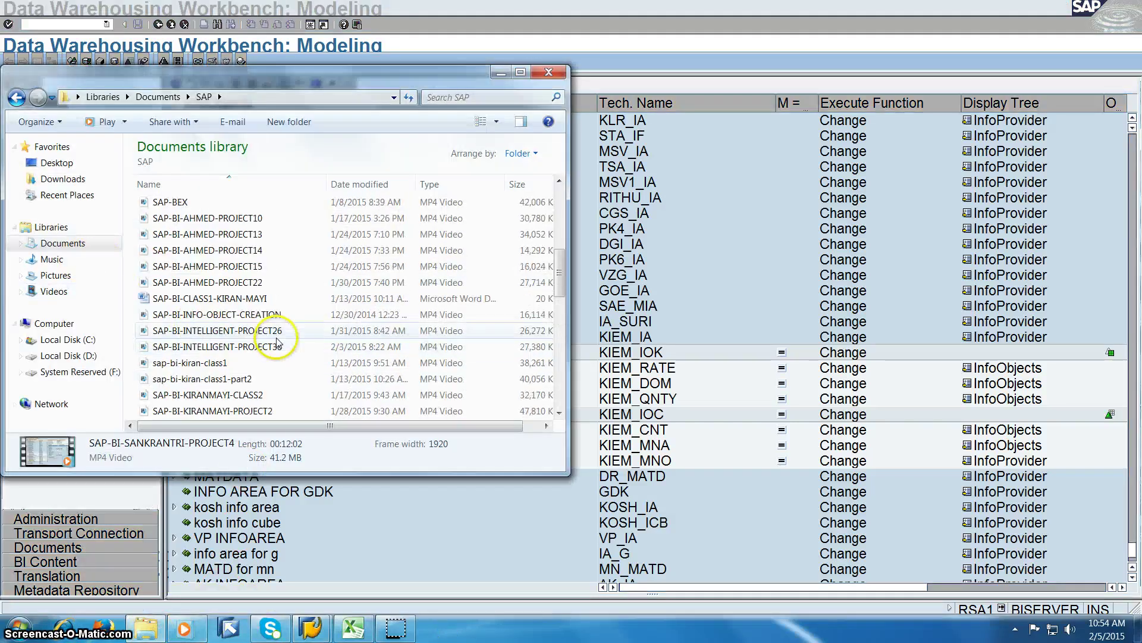
{"action": "left_click", "coordinate": [229, 351]}
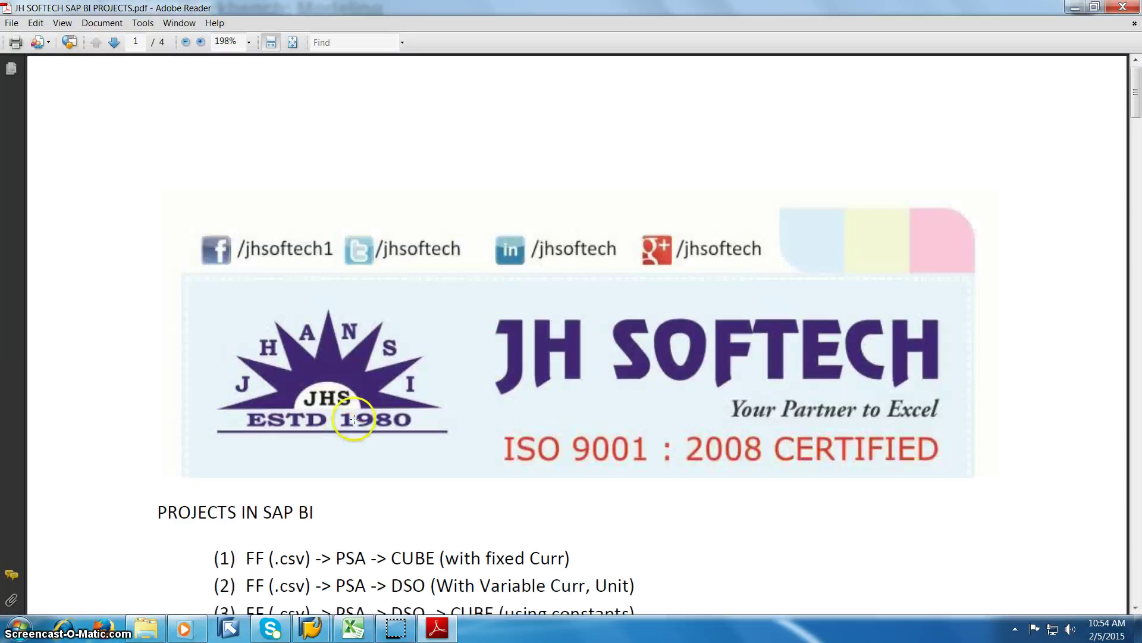
Review the PDF's projects list, highlighting item (5) MD ATTR, then minimise Adobe Reader.
{"action": "scroll", "coordinate": [357, 446], "scroll_direction": "down", "scroll_amount": 3}
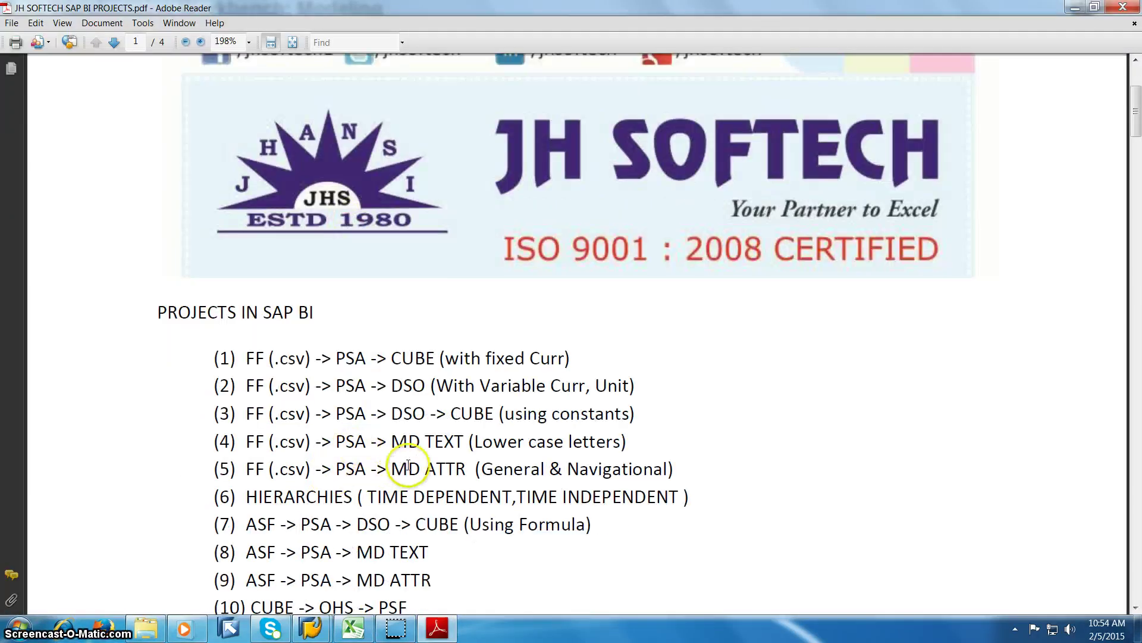
{"action": "left_click_drag", "start_coordinate": [392, 469], "coordinate": [559, 484]}
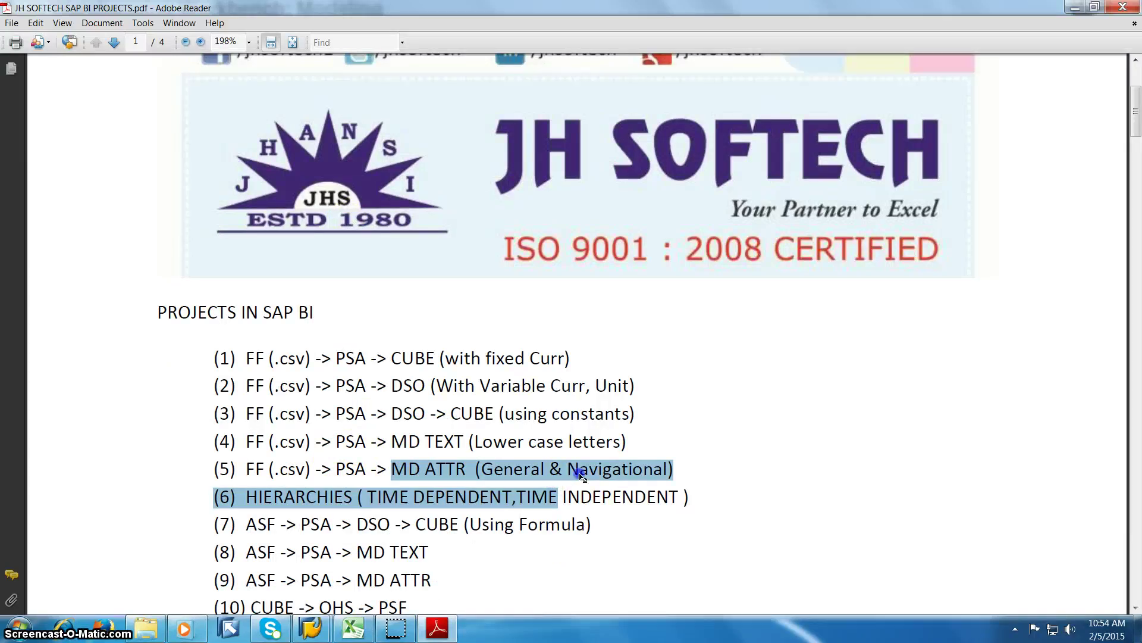
{"action": "left_click", "coordinate": [581, 476]}
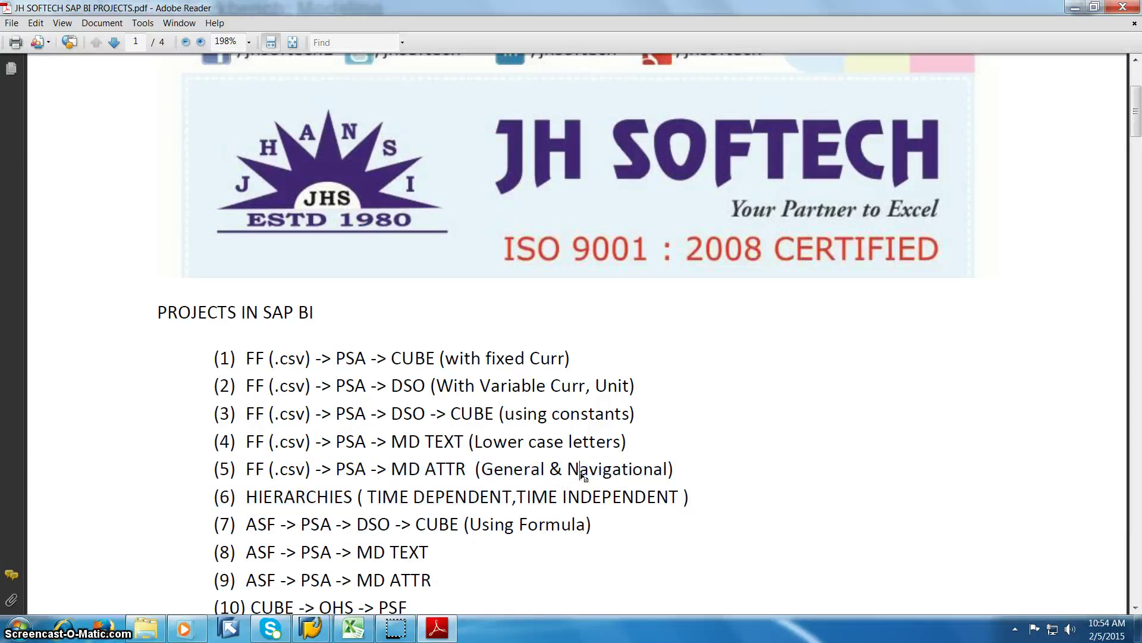
{"action": "scroll", "coordinate": [580, 488], "scroll_direction": "down", "scroll_amount": 1}
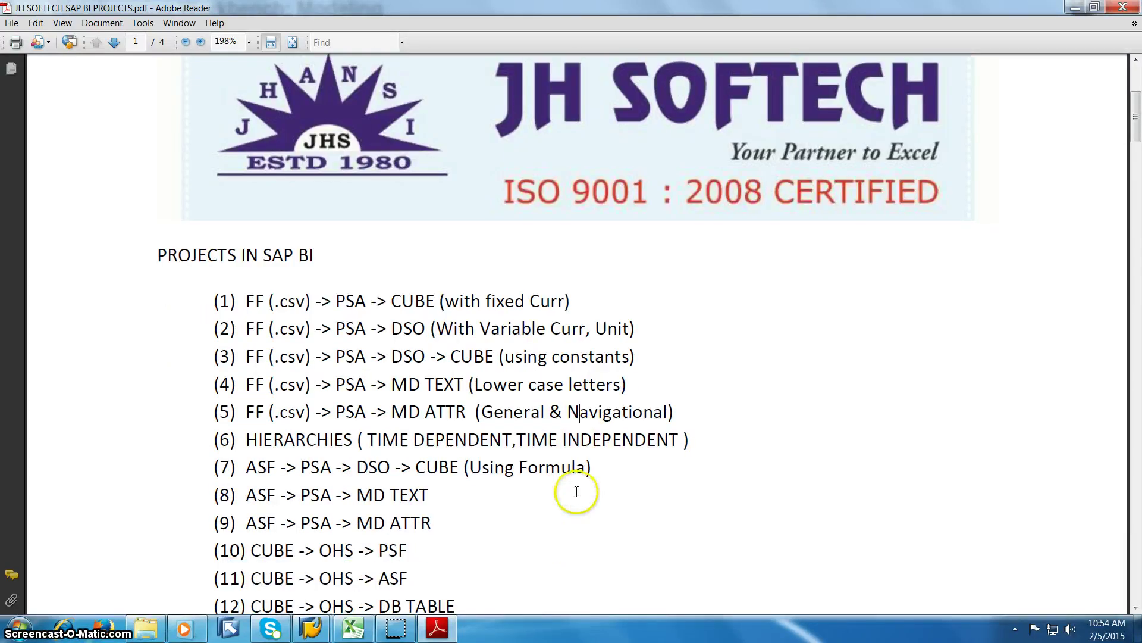
{"action": "left_click", "coordinate": [1075, 7]}
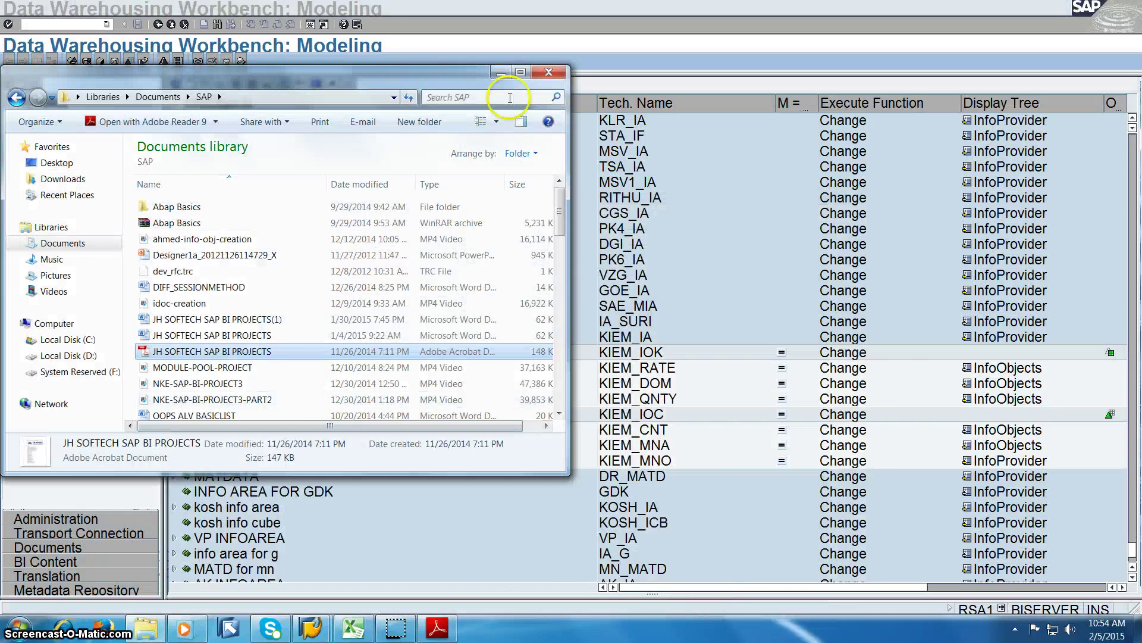
Close Explorer and open Material Number (KIEM_MNO) from the InfoObjects tree on its Attribute tab.
{"action": "left_click", "coordinate": [537, 71]}
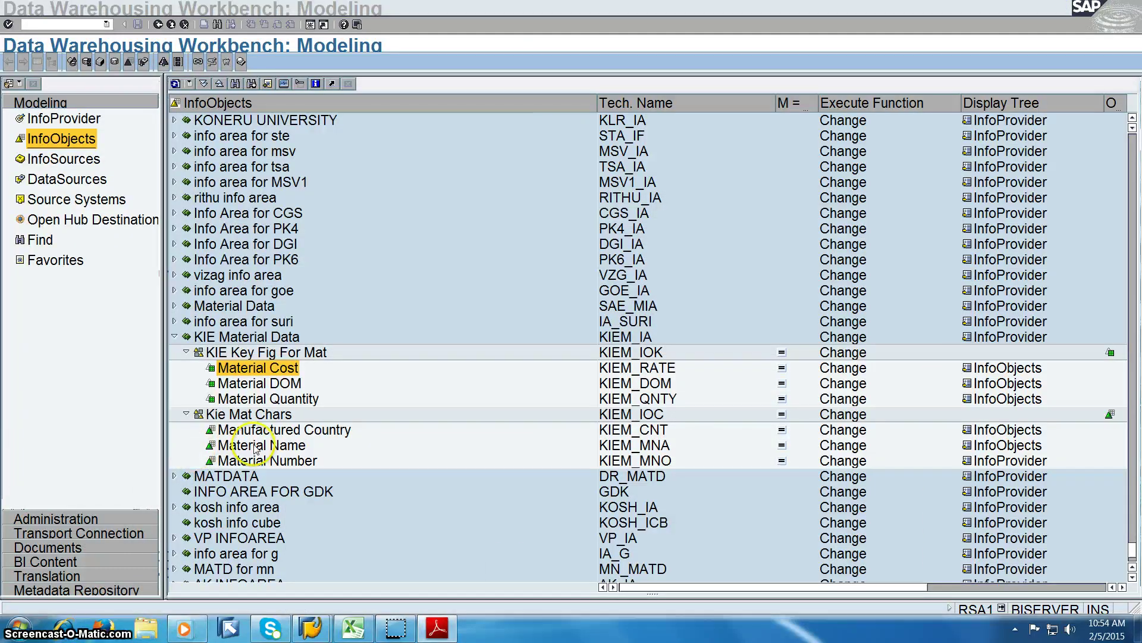
{"action": "left_click", "coordinate": [235, 446]}
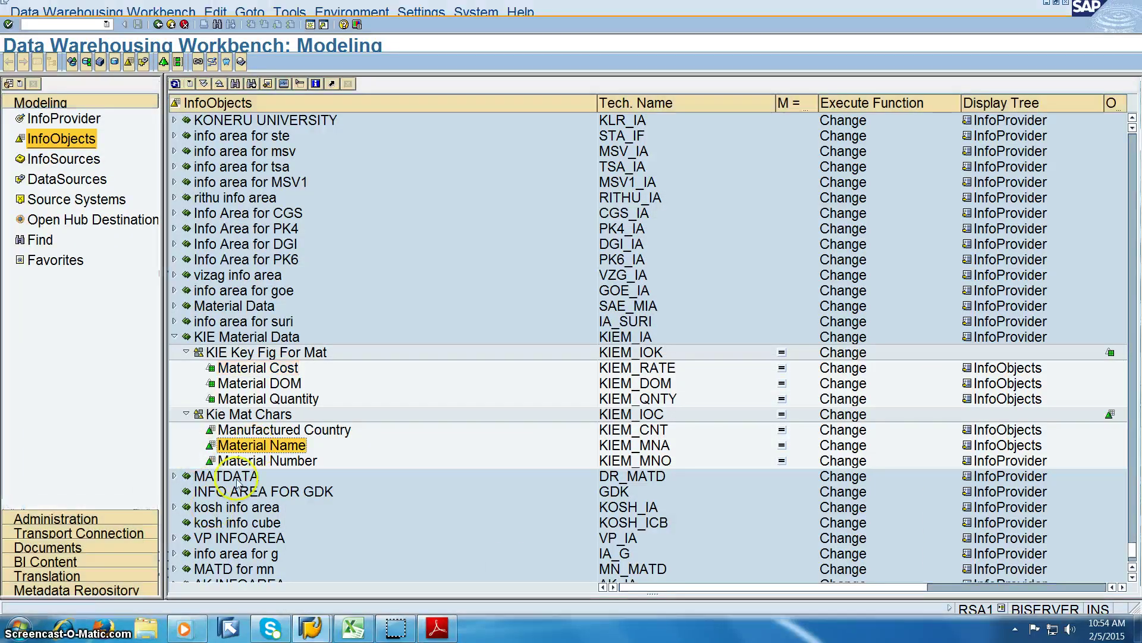
{"action": "left_click", "coordinate": [285, 463]}
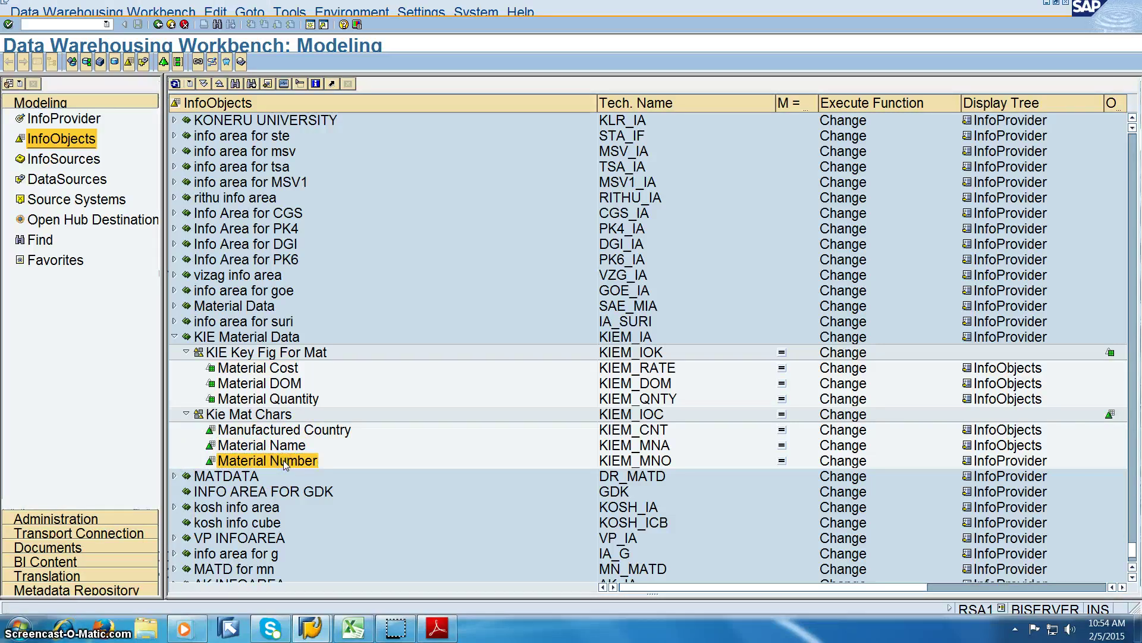
{"action": "double_click", "coordinate": [284, 460]}
{"action": "left_click", "coordinate": [423, 218]}
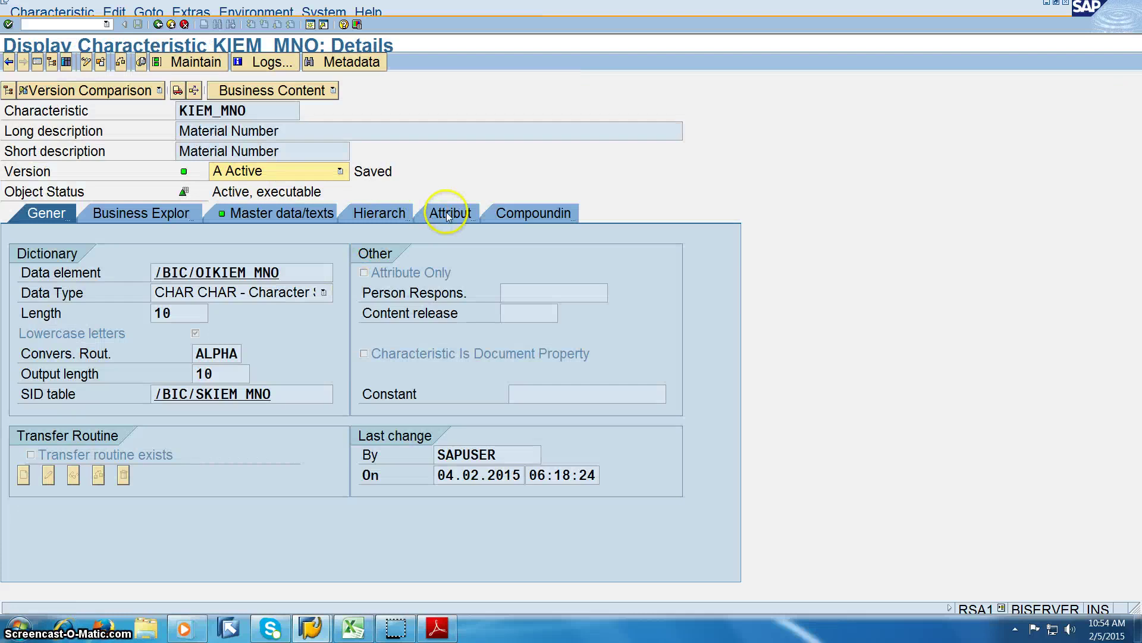
Switch KIEM_MNO to change mode, with the tree's Tech. Name column widened into view.
{"action": "left_click", "coordinate": [40, 61]}
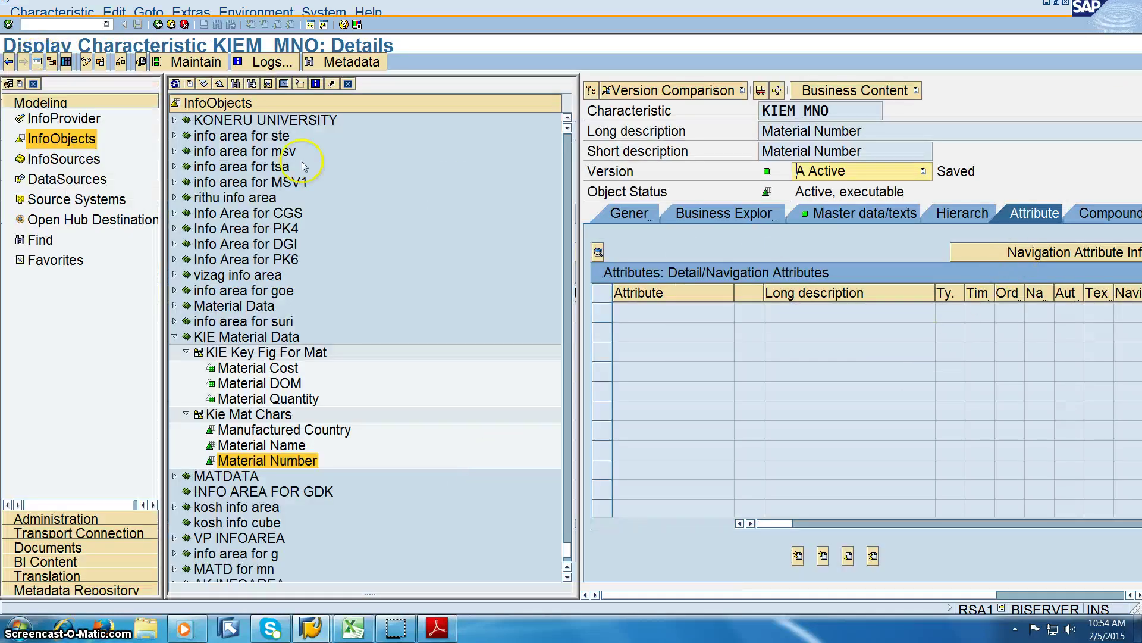
{"action": "left_click", "coordinate": [86, 61]}
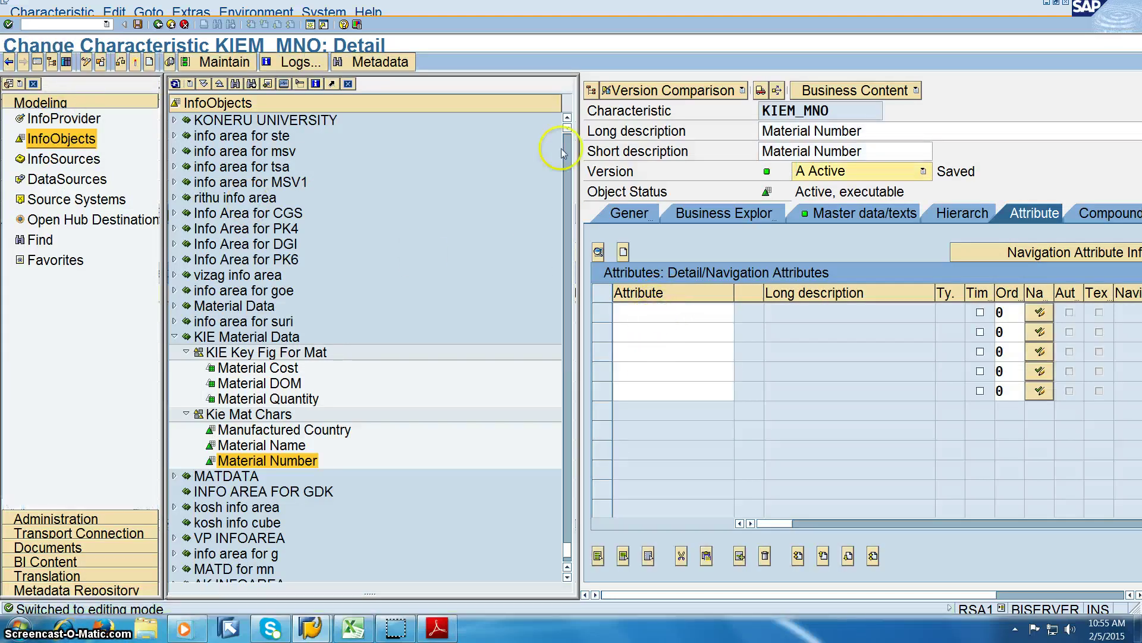
{"action": "left_click_drag", "start_coordinate": [559, 101], "coordinate": [409, 103]}
{"action": "left_click", "coordinate": [644, 314]}
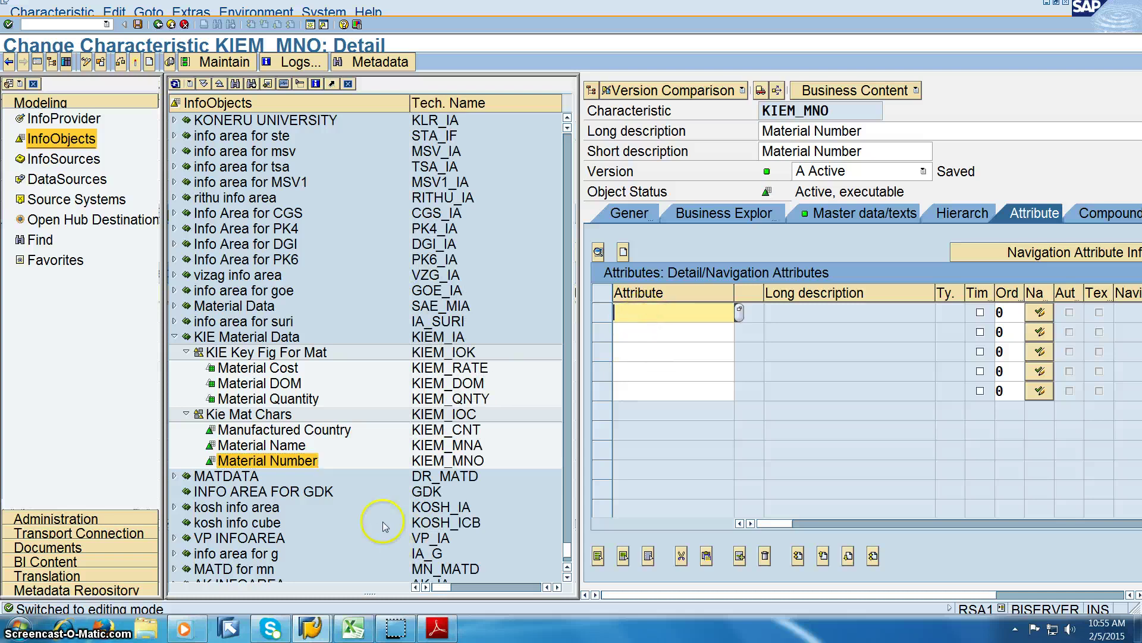
Enter KIEM_MNA, KIEM_DOM and KIEM_CNT as attributes of KIEM_MNO.
{"action": "left_click", "coordinate": [433, 450]}
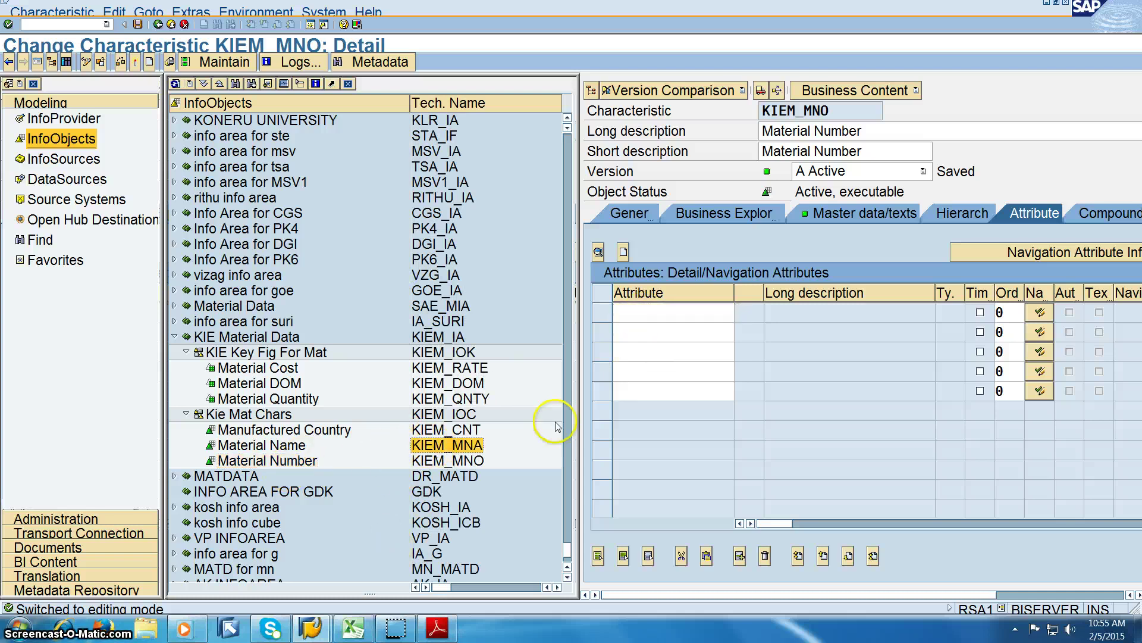
{"action": "left_click", "coordinate": [639, 314]}
{"action": "type", "text": "KIEM_MNA"}
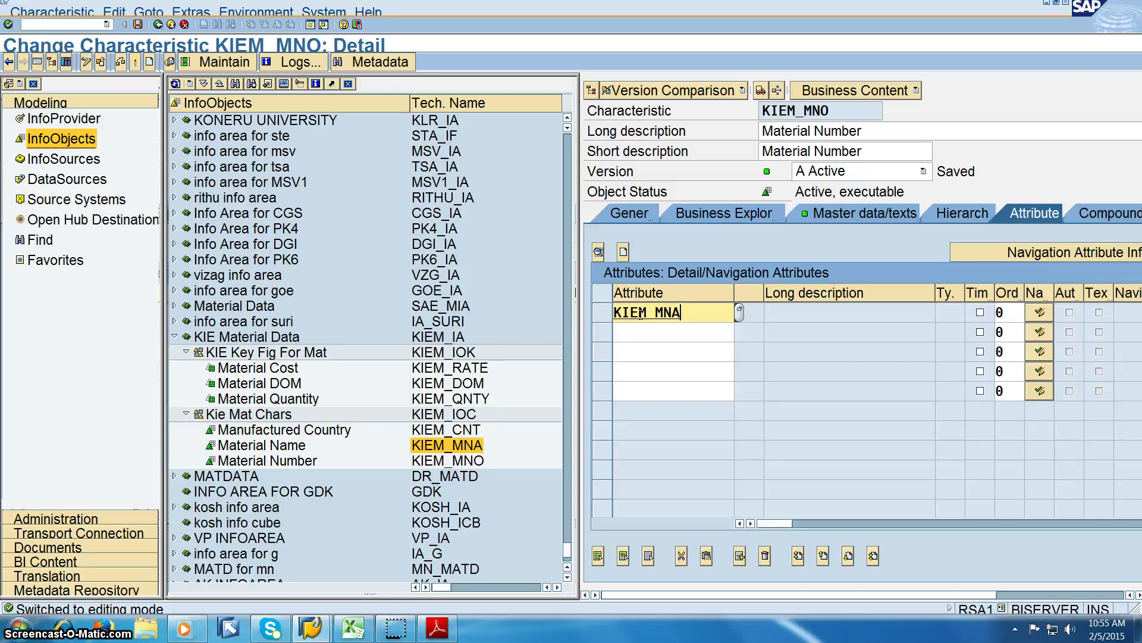
{"action": "key", "text": "Down"}
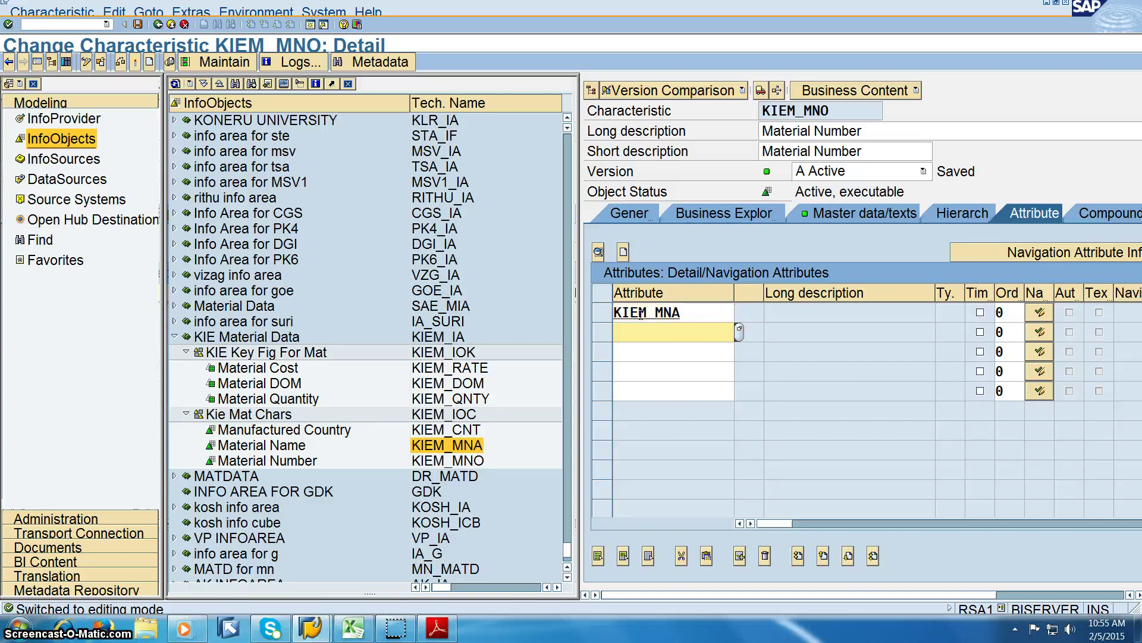
{"action": "type", "text": "KIEM_DOM"}
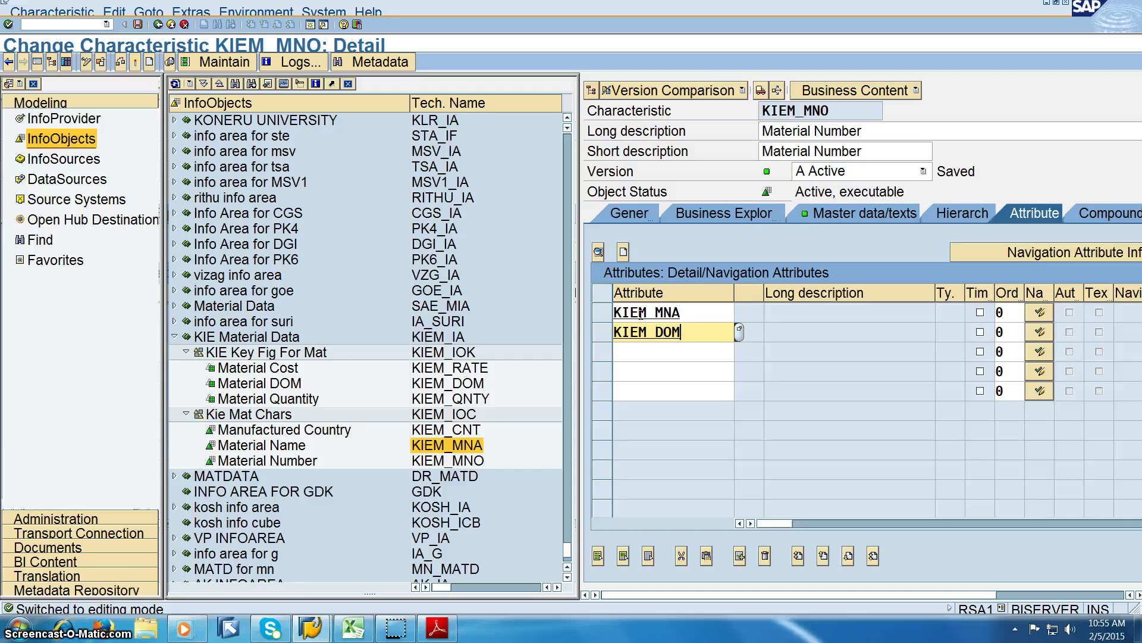
{"action": "key", "text": "Down"}
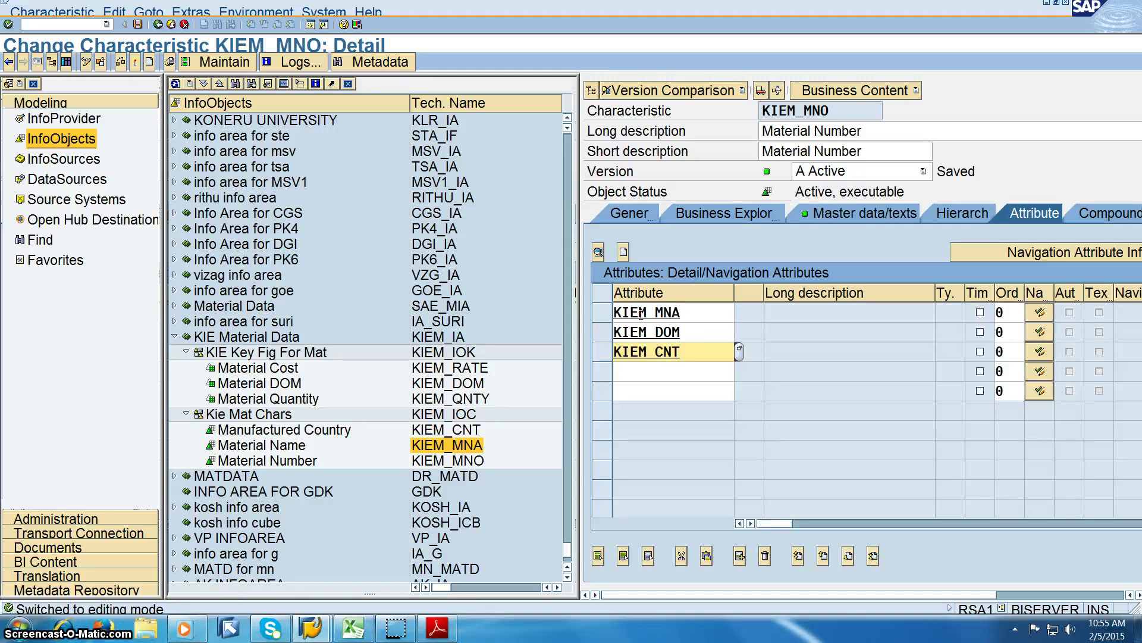
{"action": "type", "text": "KIEM_CNT"}
{"action": "key", "text": "Return"}
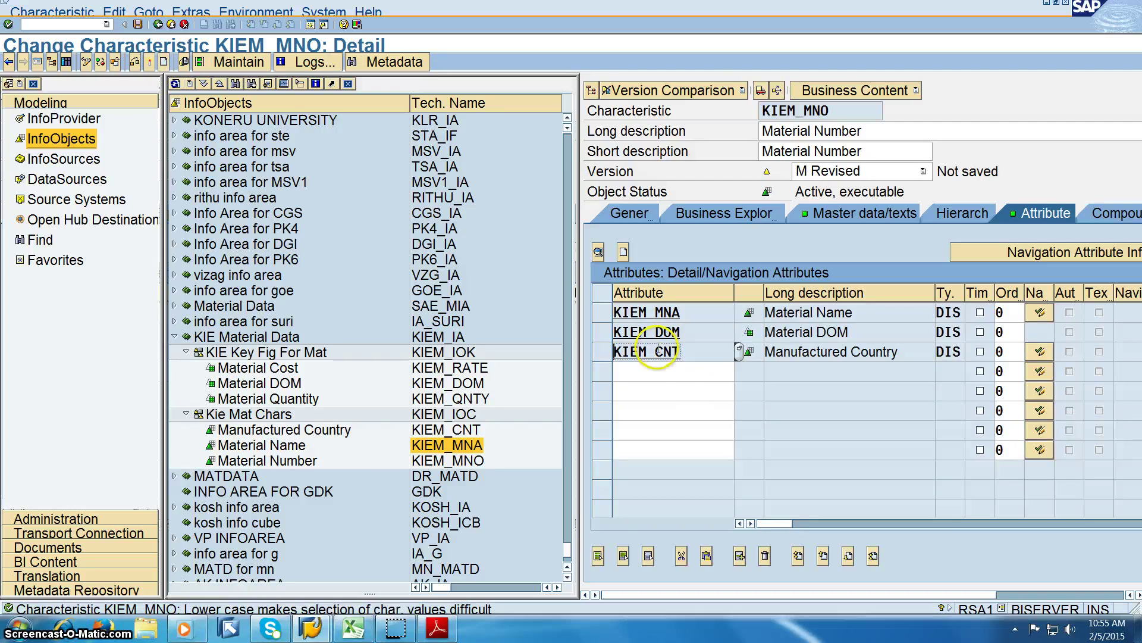
Remove KIEM_CNT, enter KIEM_LOC in its place and start creating it.
{"action": "left_click", "coordinate": [699, 353]}
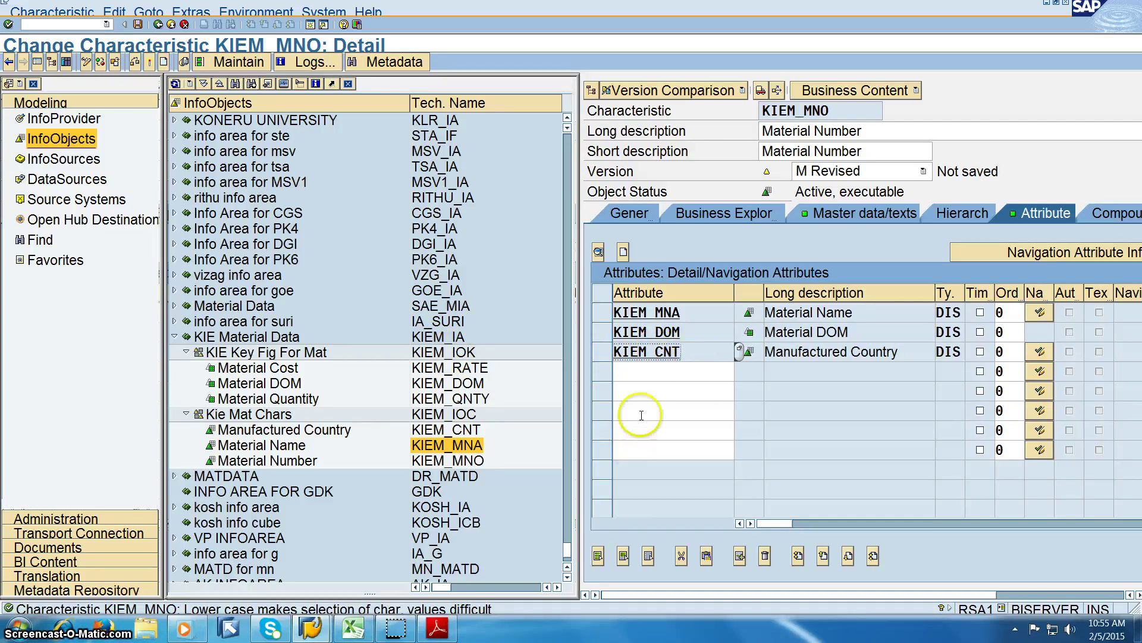
{"action": "left_click", "coordinate": [602, 351]}
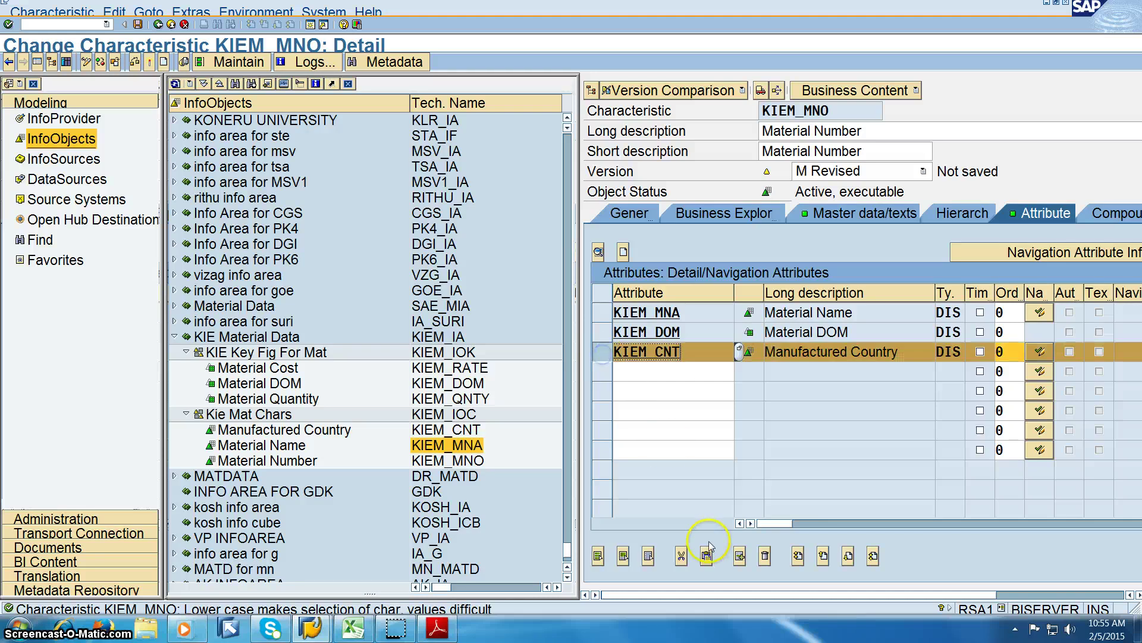
{"action": "left_click", "coordinate": [680, 557]}
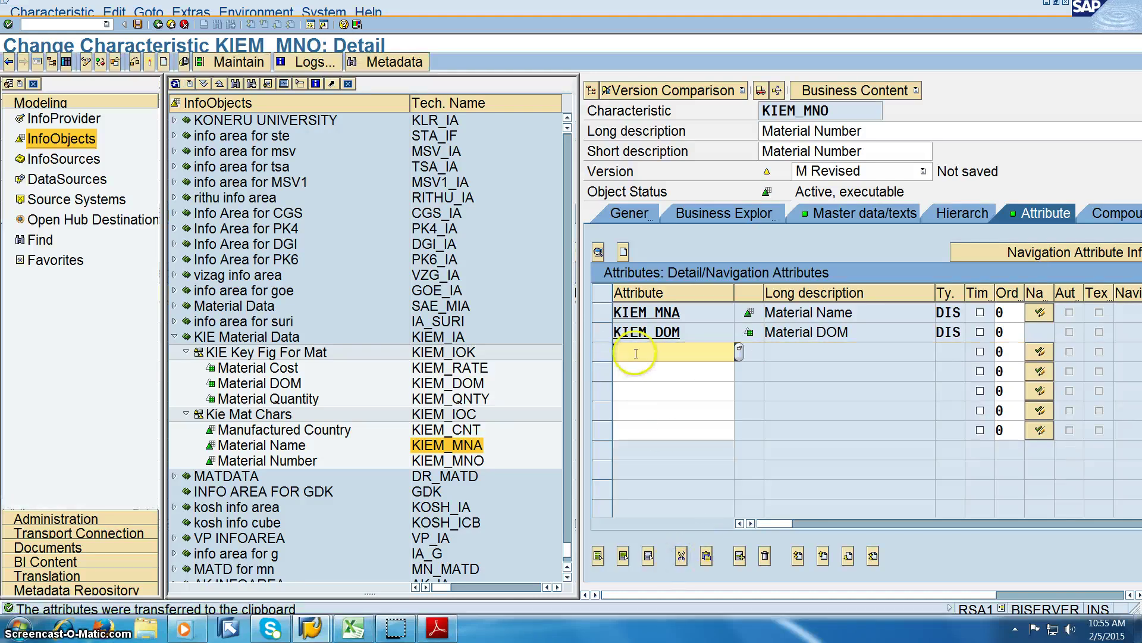
{"action": "type", "text": "KI"}
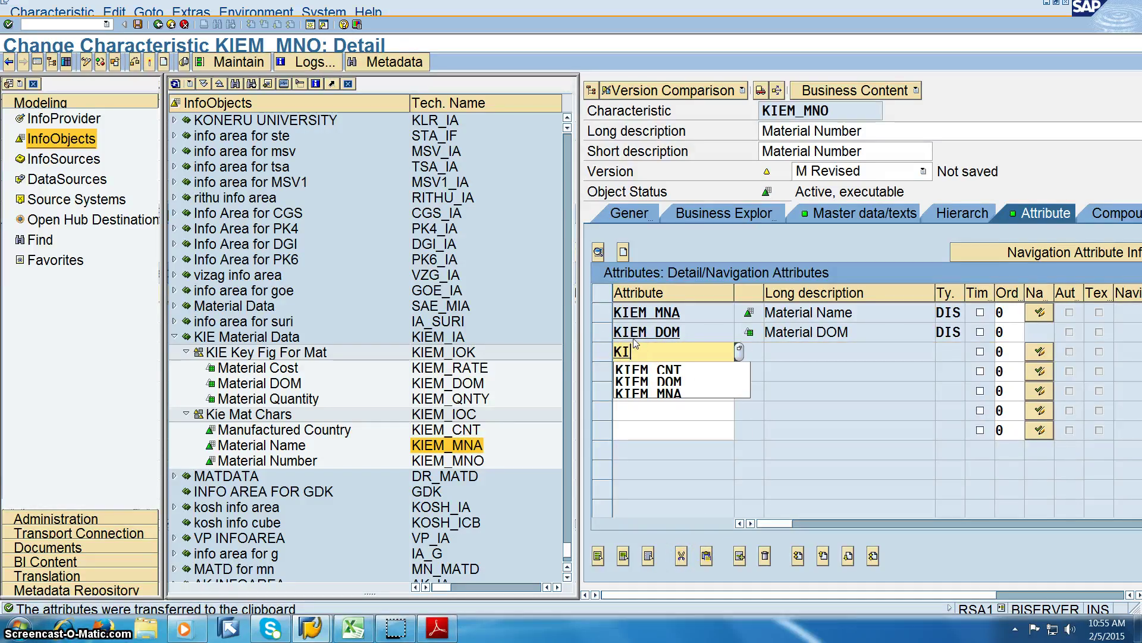
{"action": "type", "text": "EM_LOC"}
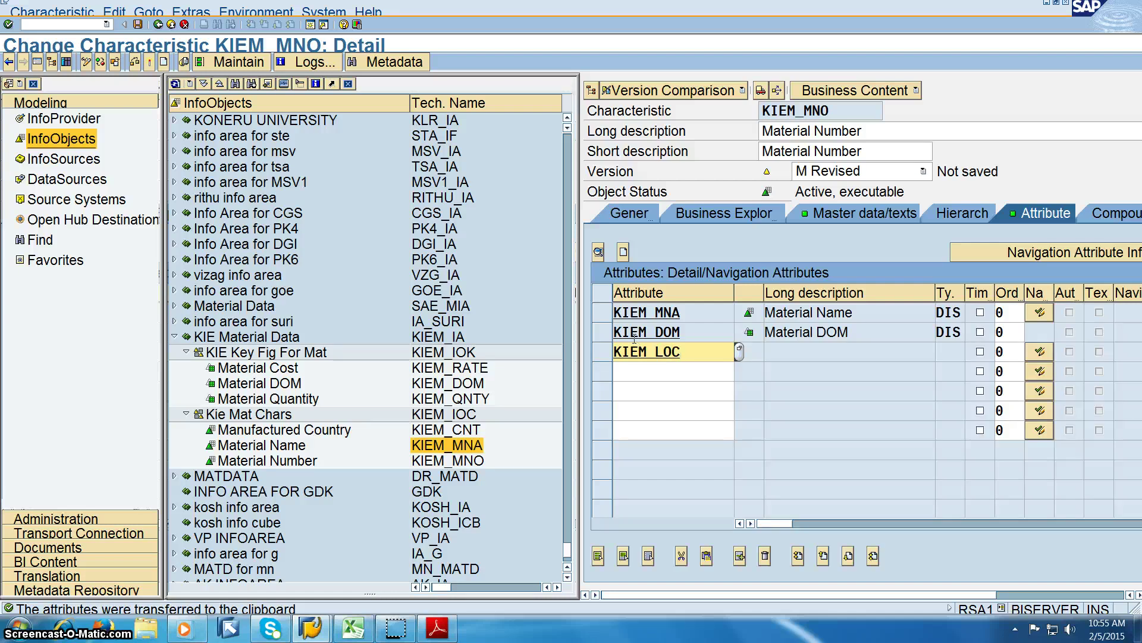
{"action": "key", "text": "Down"}
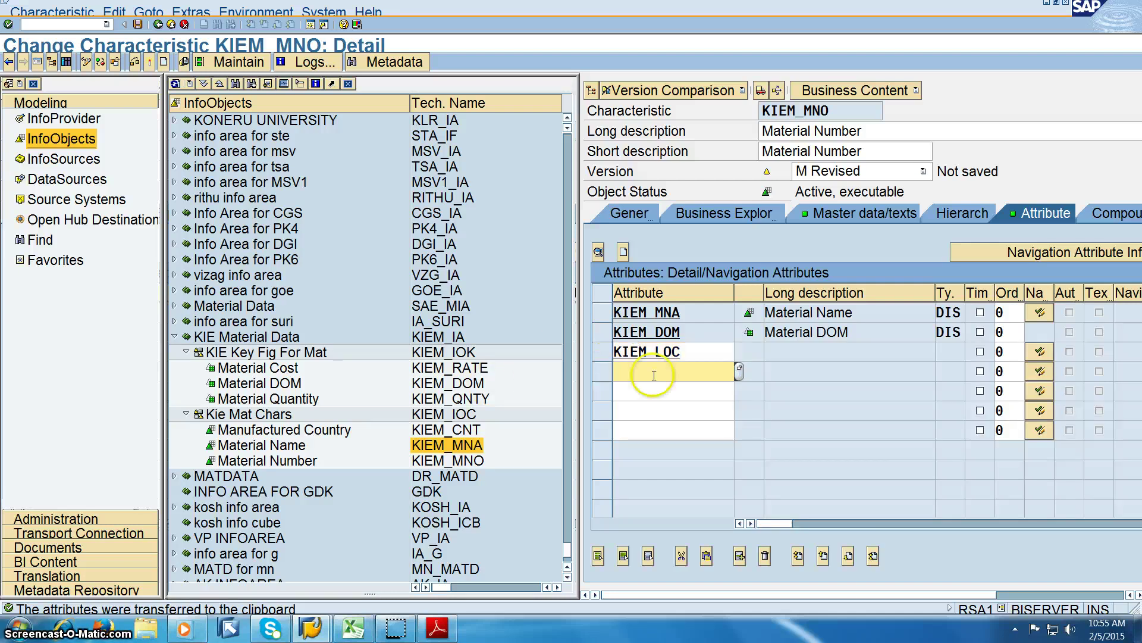
{"action": "left_click", "coordinate": [683, 347]}
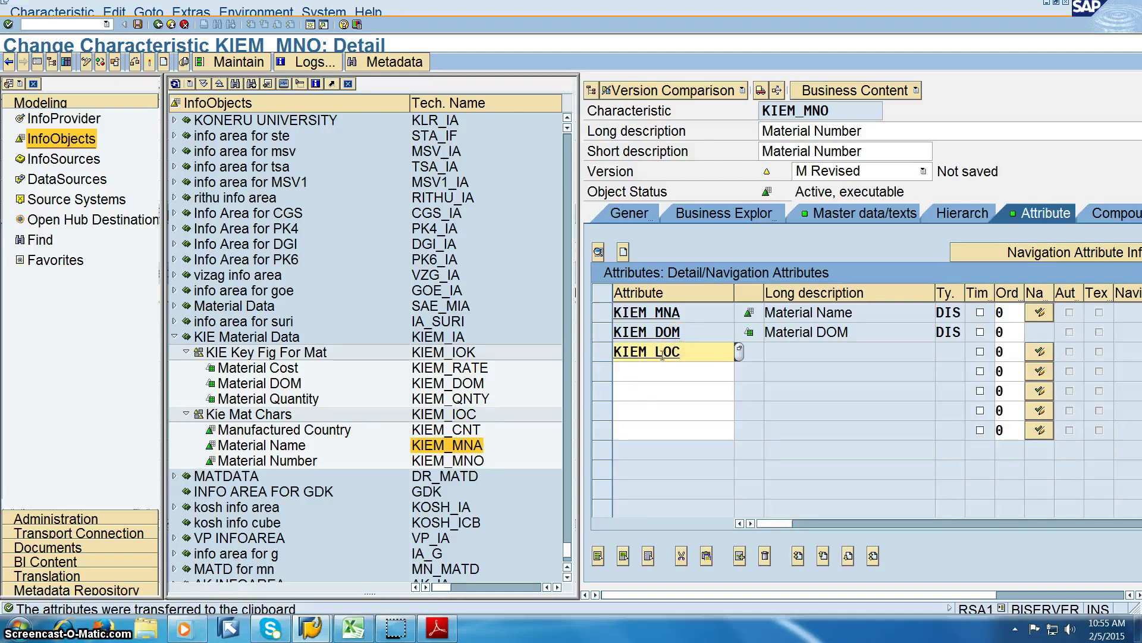
{"action": "left_click", "coordinate": [681, 352]}
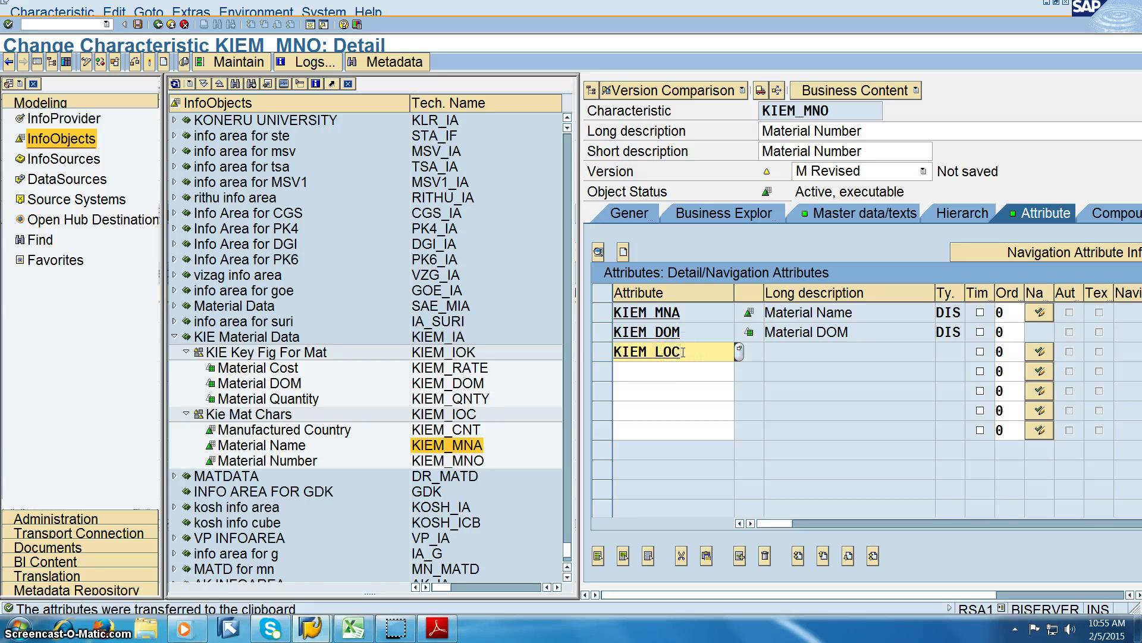
{"action": "key", "text": "Return"}
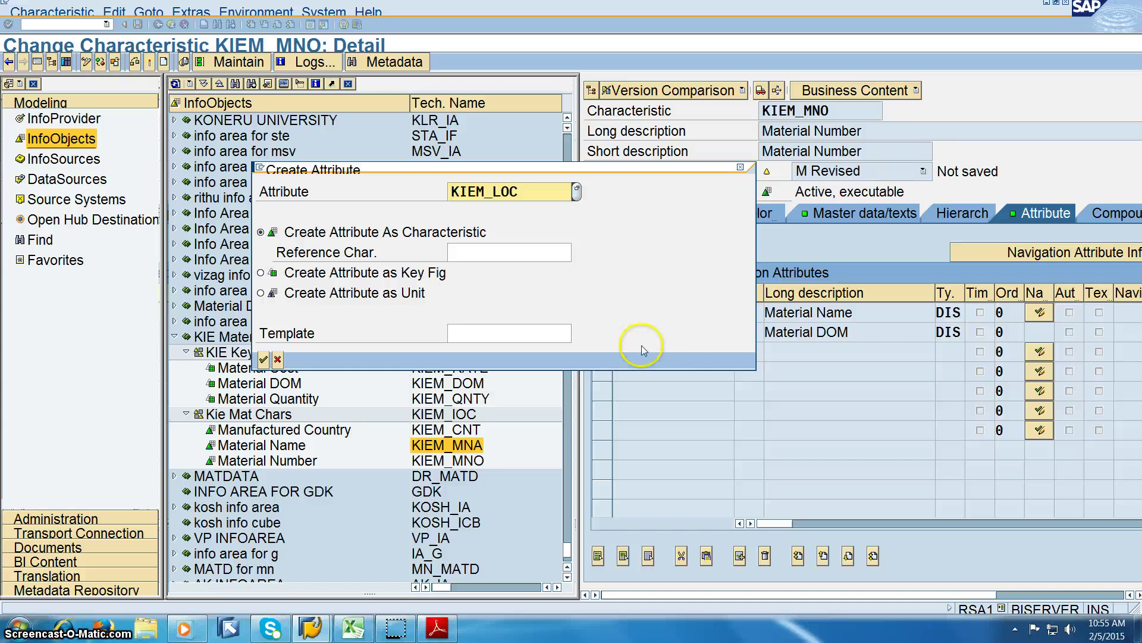
Define KIEM_LOC as an attribute-only characteristic with data type CHAR, length 10.
{"action": "left_click", "coordinate": [263, 360]}
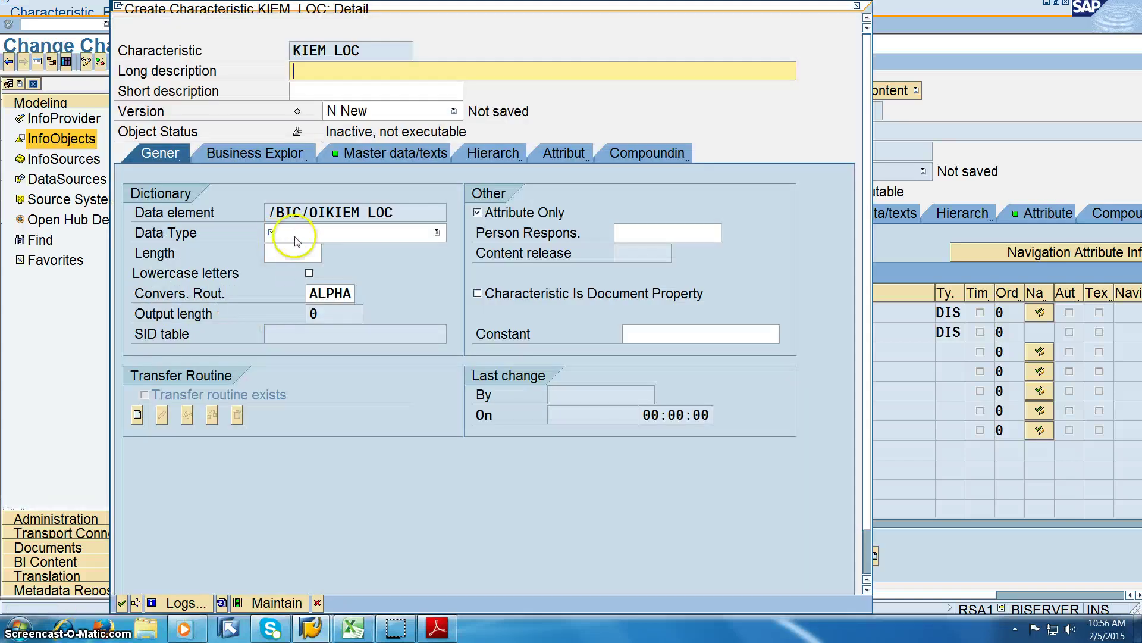
{"action": "left_click", "coordinate": [288, 233]}
{"action": "left_click", "coordinate": [286, 249]}
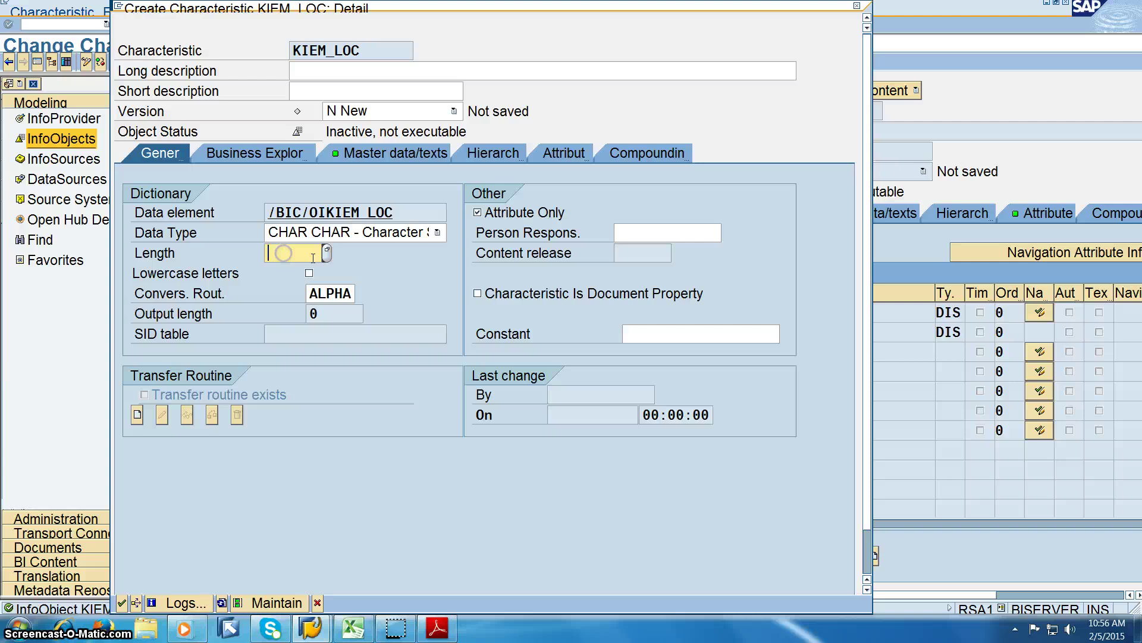
{"action": "type", "text": "10"}
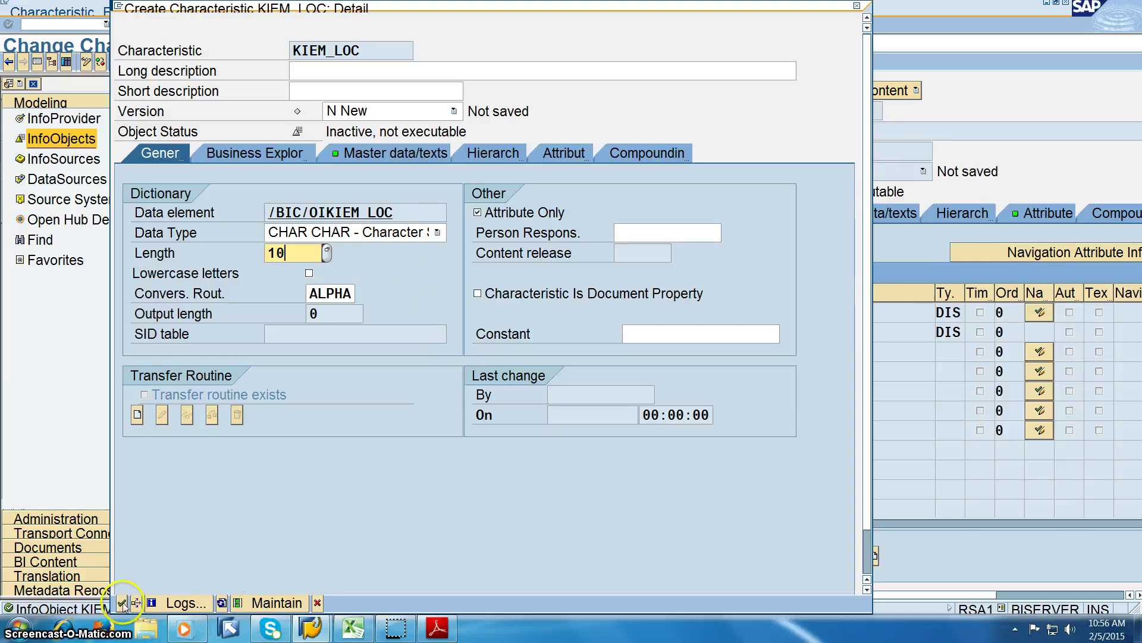
{"action": "left_click", "coordinate": [477, 213]}
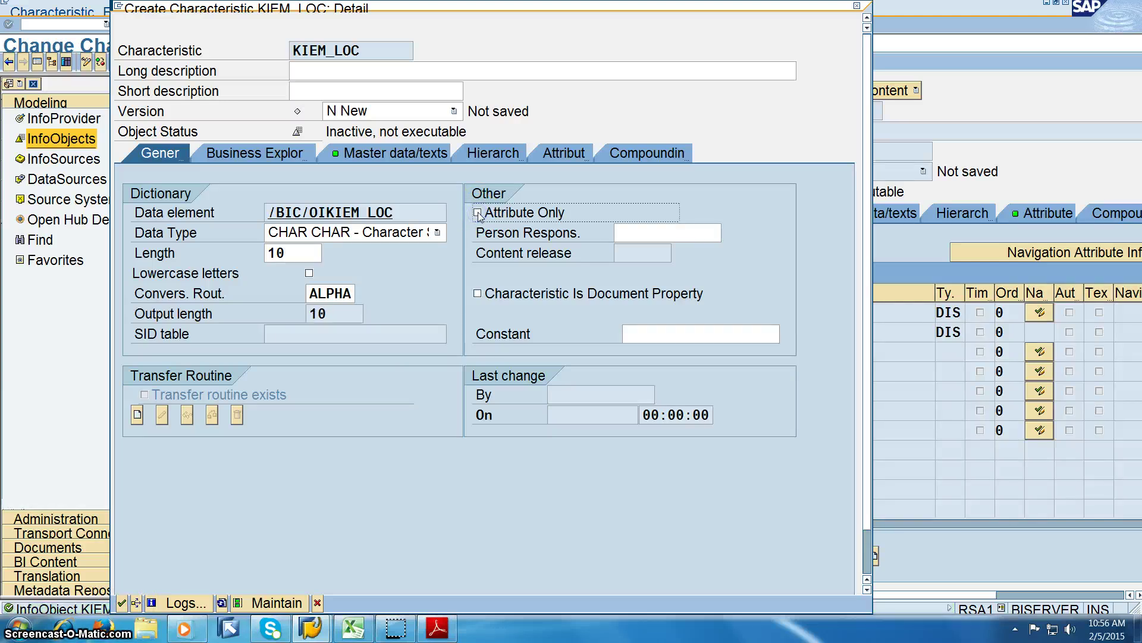
{"action": "left_click", "coordinate": [477, 213]}
{"action": "left_click", "coordinate": [122, 603]}
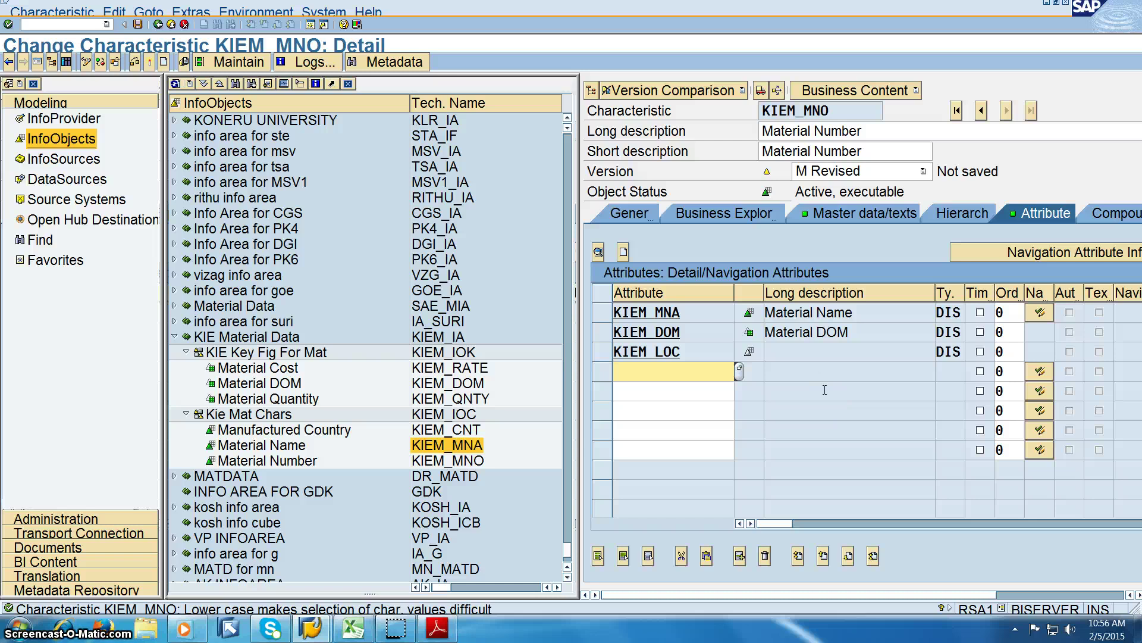
Enter KIEM_TX as an attribute and create it as a key figure.
{"action": "type", "text": "KIEM_"}
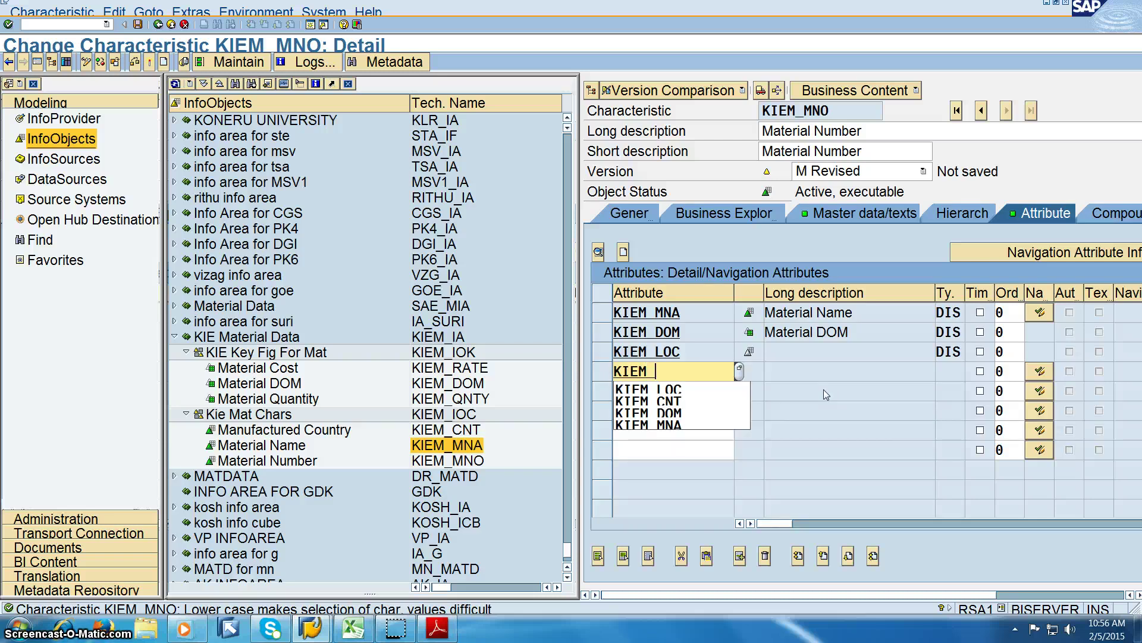
{"action": "type", "text": "TX"}
{"action": "key", "text": "Return"}
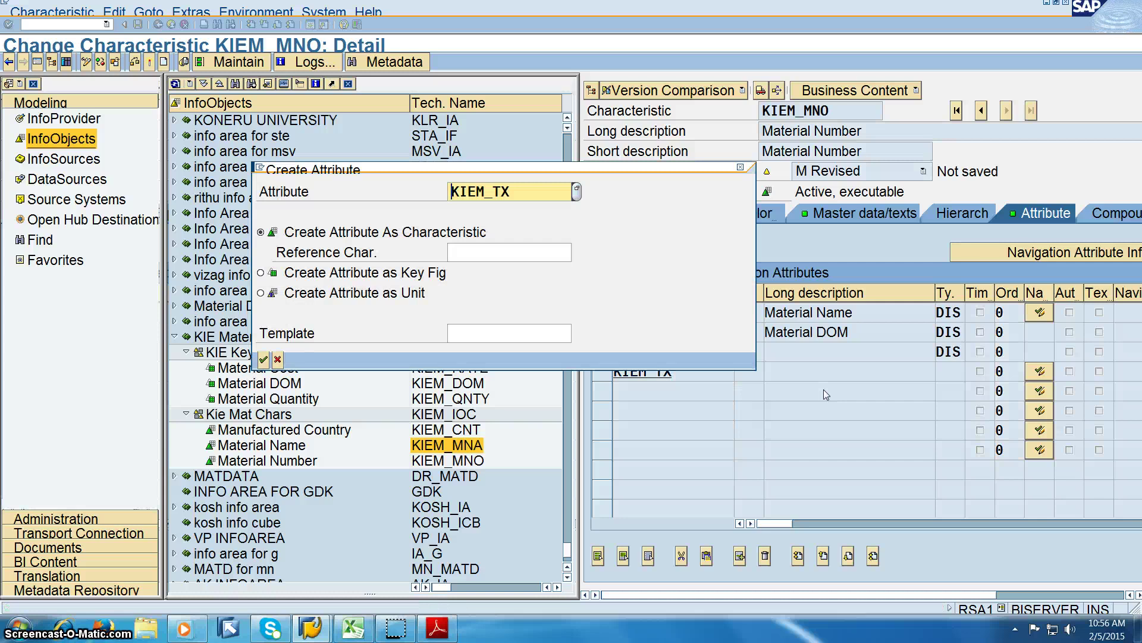
{"action": "left_click", "coordinate": [317, 273]}
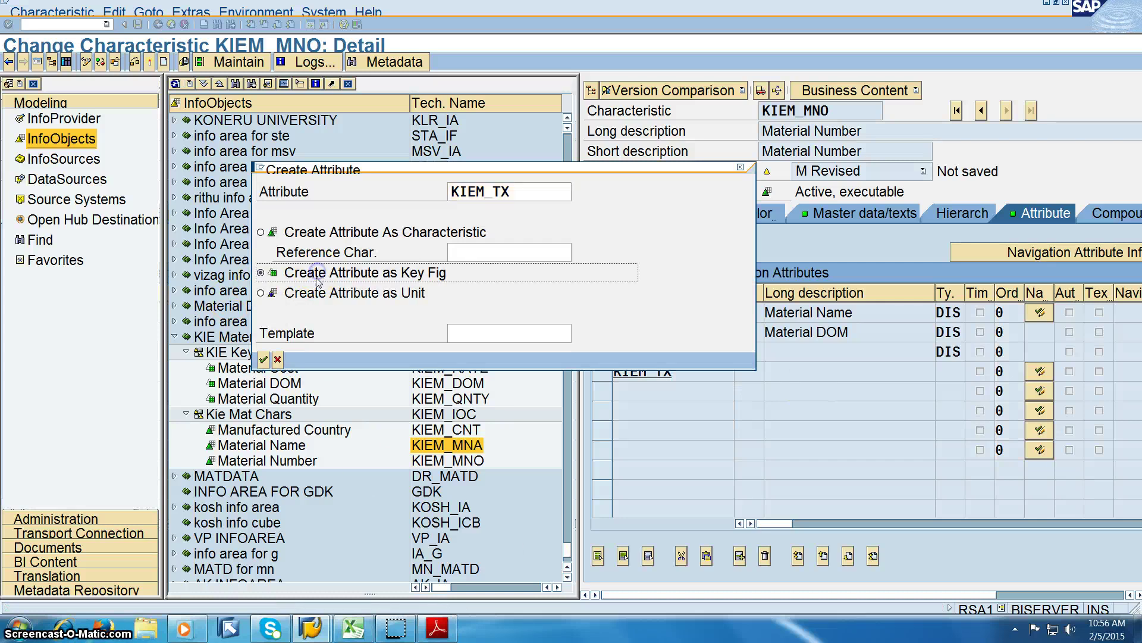
{"action": "left_click", "coordinate": [263, 359]}
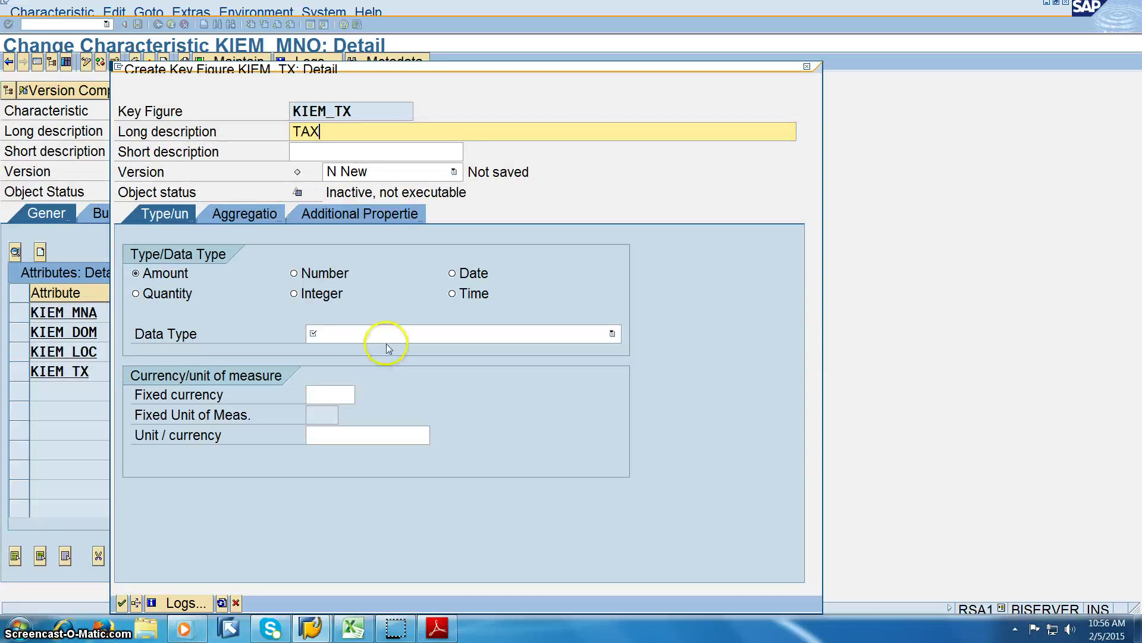
Give KIEM_TX unit/currency 0CURRENCY and data type CURR, then acknowledge the information message.
{"action": "left_click", "coordinate": [331, 394]}
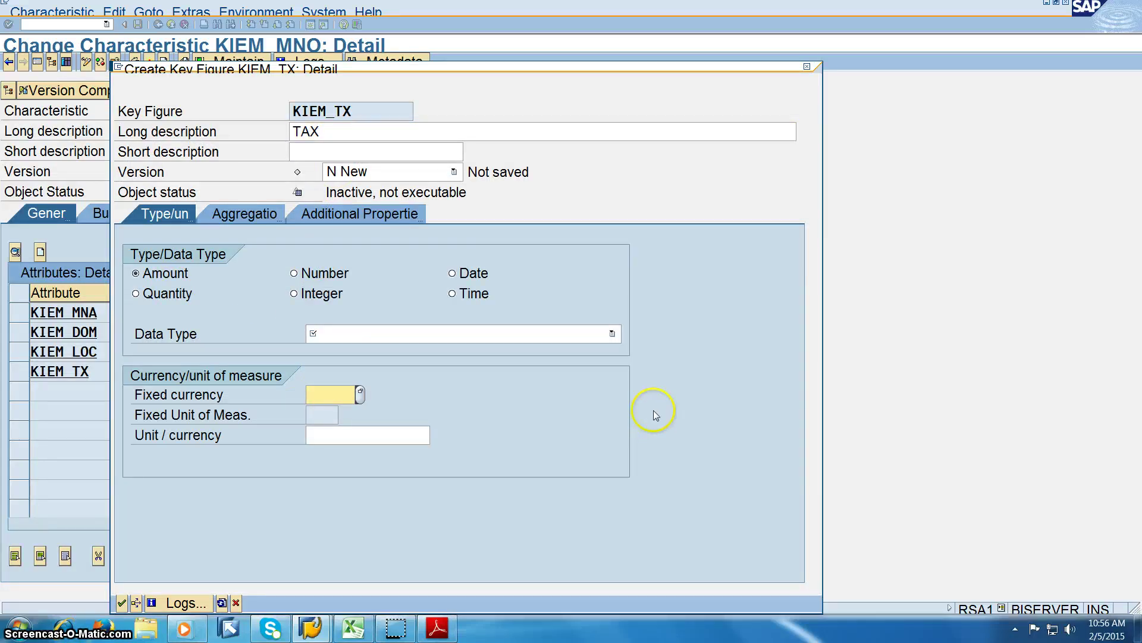
{"action": "left_click", "coordinate": [348, 434]}
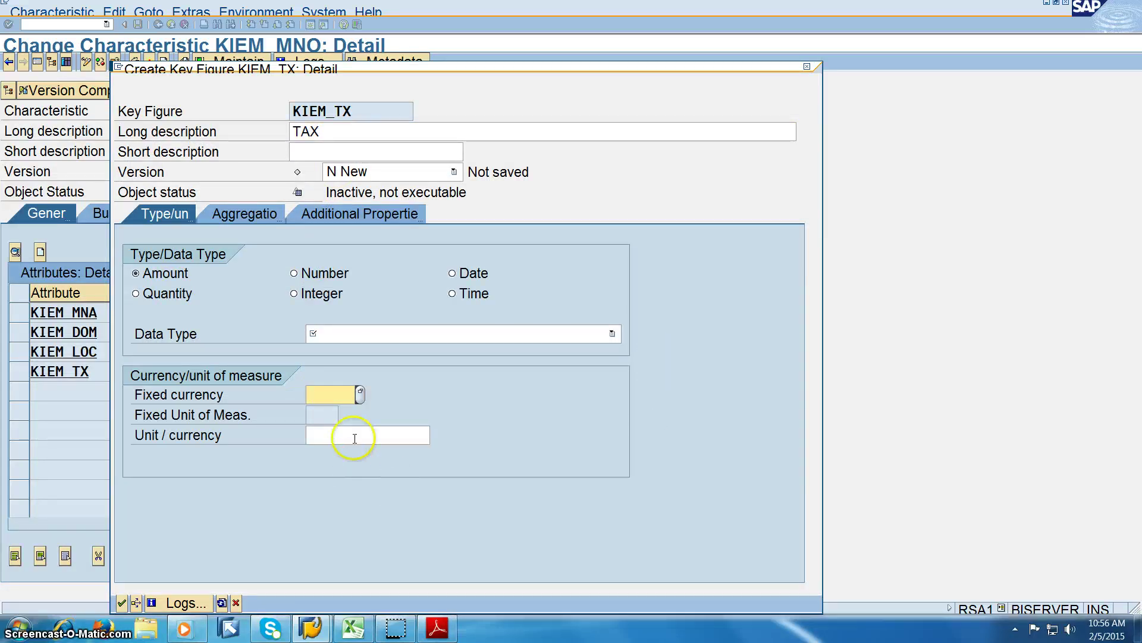
{"action": "type", "text": "0"}
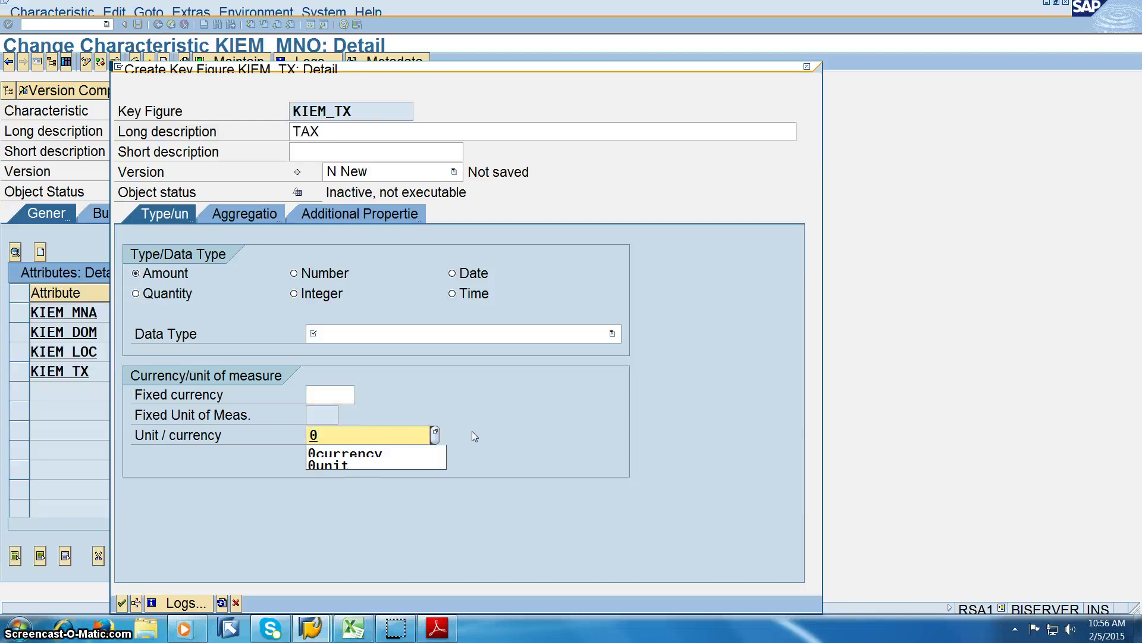
{"action": "key", "text": "Down"}
{"action": "key", "text": "Return"}
{"action": "key", "text": "Return"}
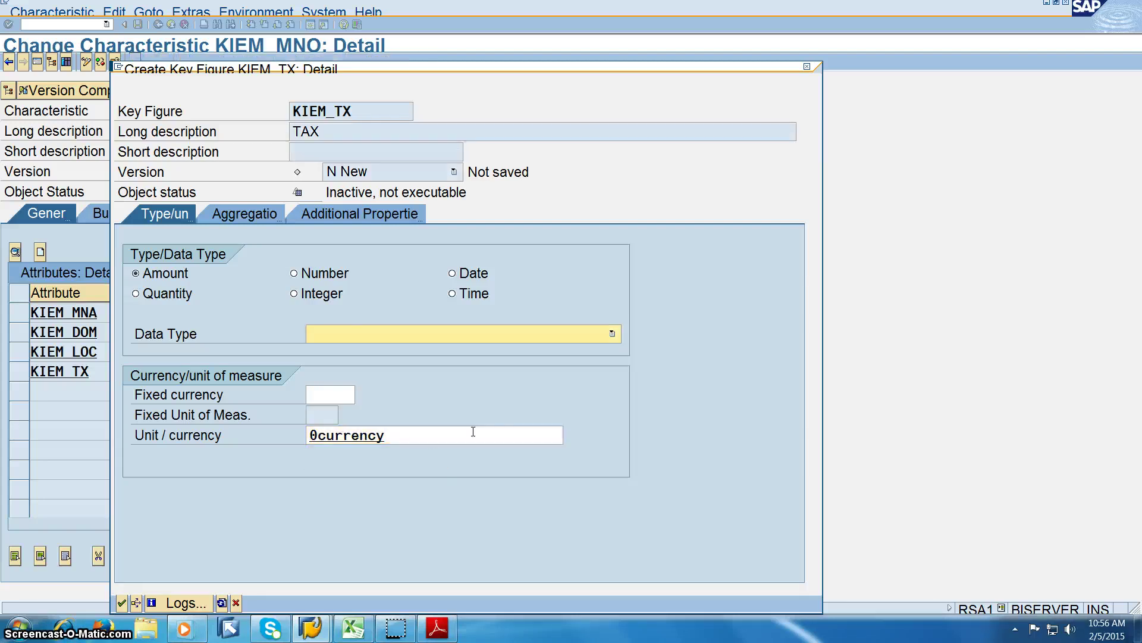
{"action": "left_click", "coordinate": [551, 337]}
{"action": "left_click", "coordinate": [466, 350]}
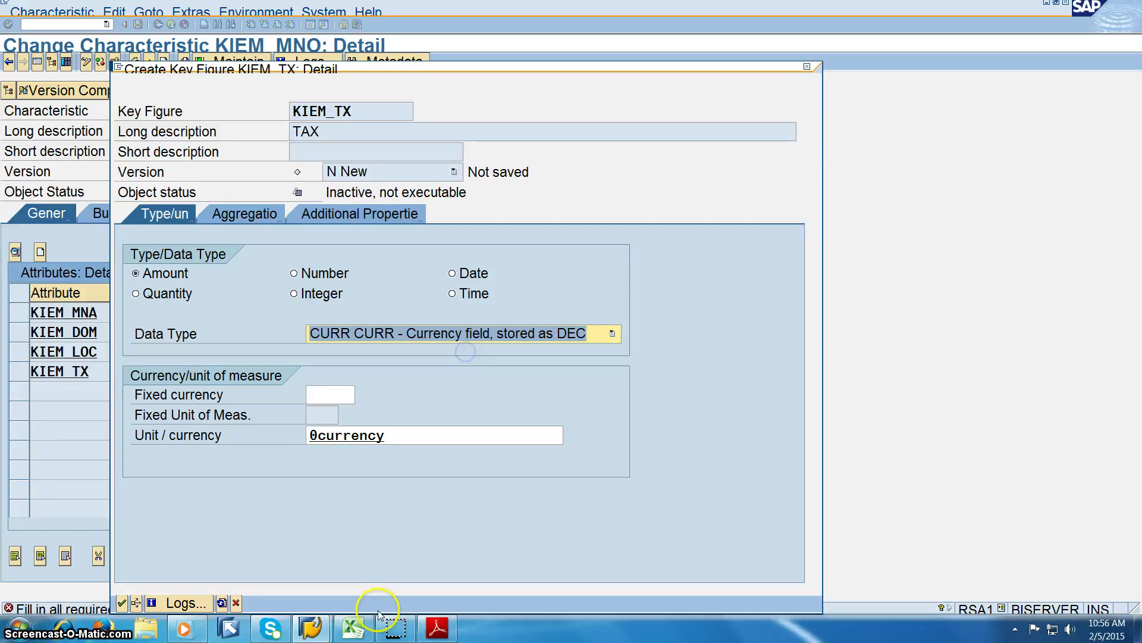
{"action": "left_click", "coordinate": [532, 333]}
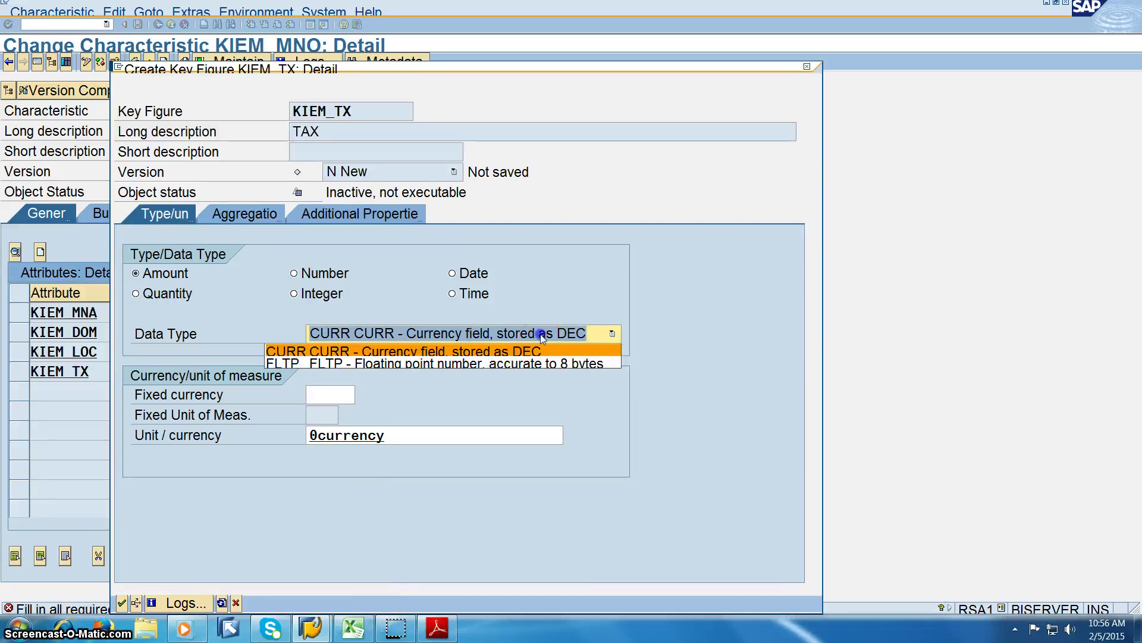
{"action": "left_click", "coordinate": [510, 354]}
{"action": "left_click", "coordinate": [122, 603]}
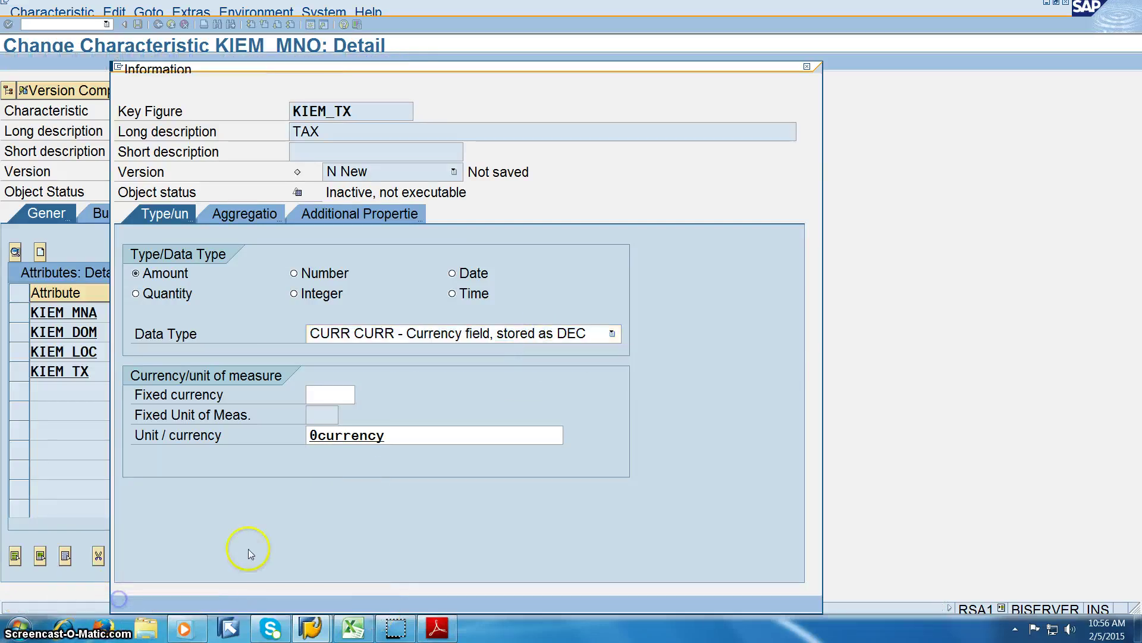
{"action": "left_click", "coordinate": [97, 460]}
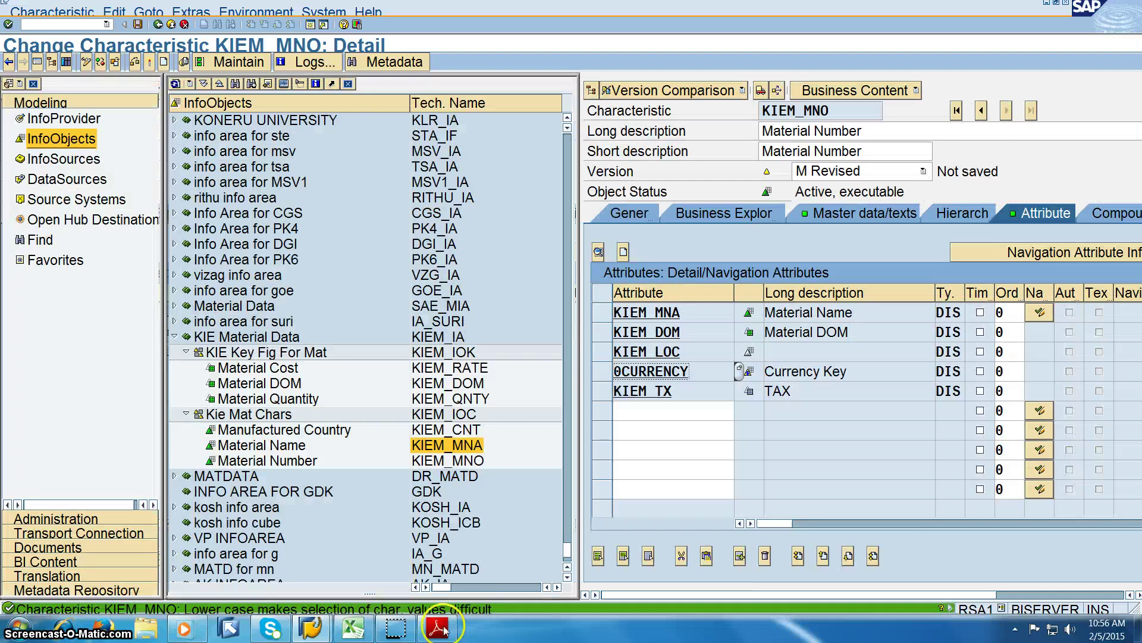
Activate KIEM_MNO together with its dependent InfoObjects and accept the check log.
{"action": "left_click", "coordinate": [150, 62]}
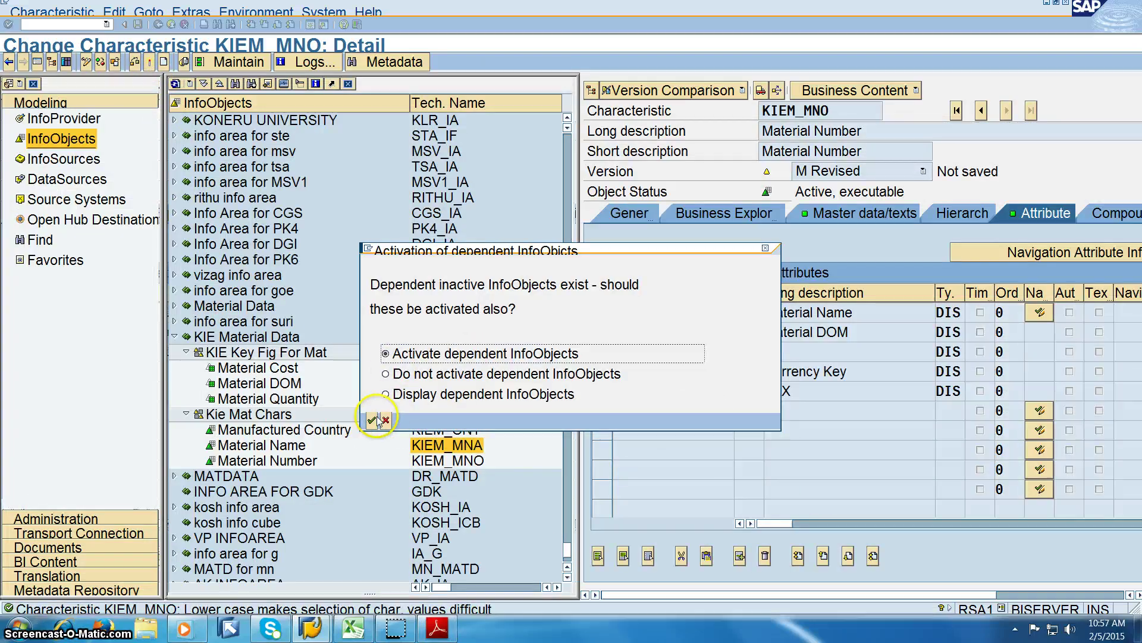
{"action": "left_click", "coordinate": [372, 420]}
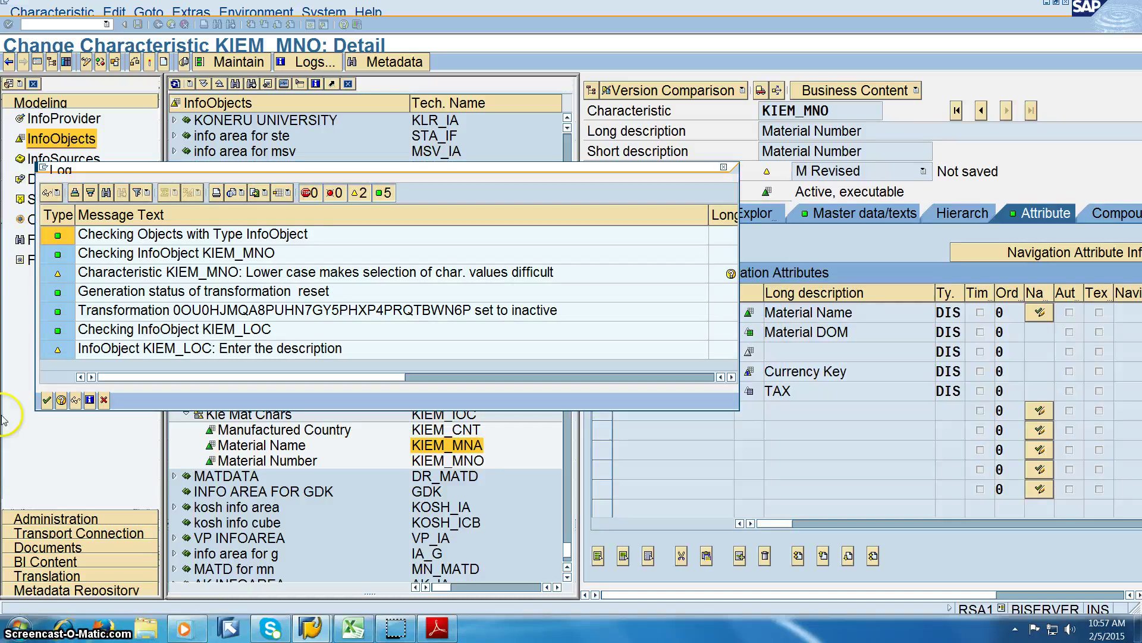
{"action": "left_click", "coordinate": [46, 400]}
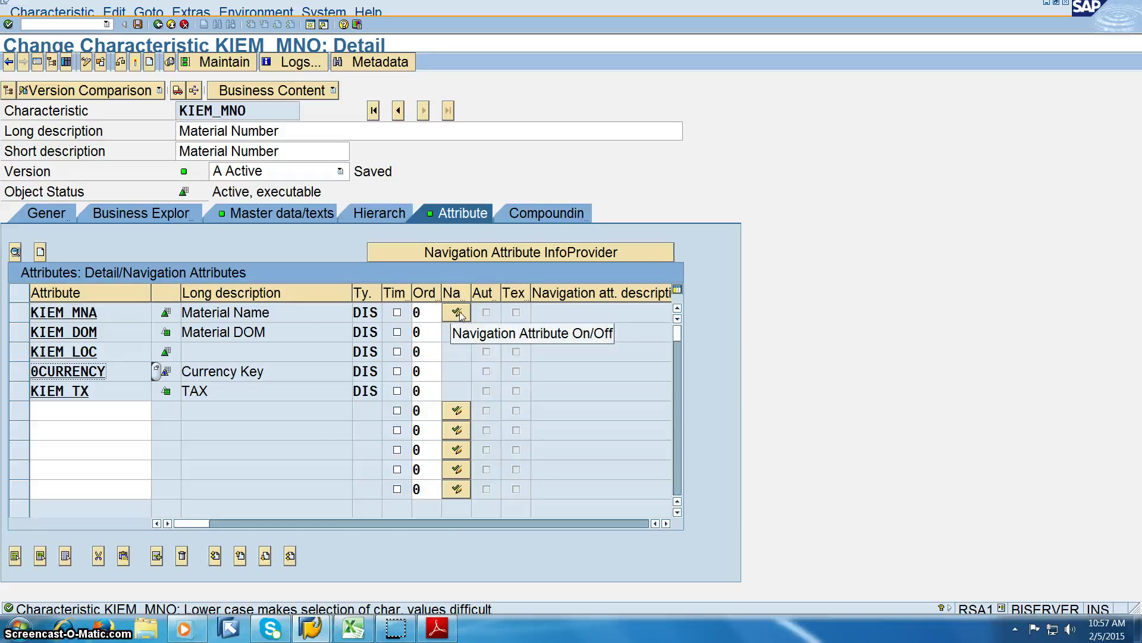
Make KIEM_MNA a navigation attribute and save KIEM_MNO despite the warnings.
{"action": "left_click", "coordinate": [457, 312]}
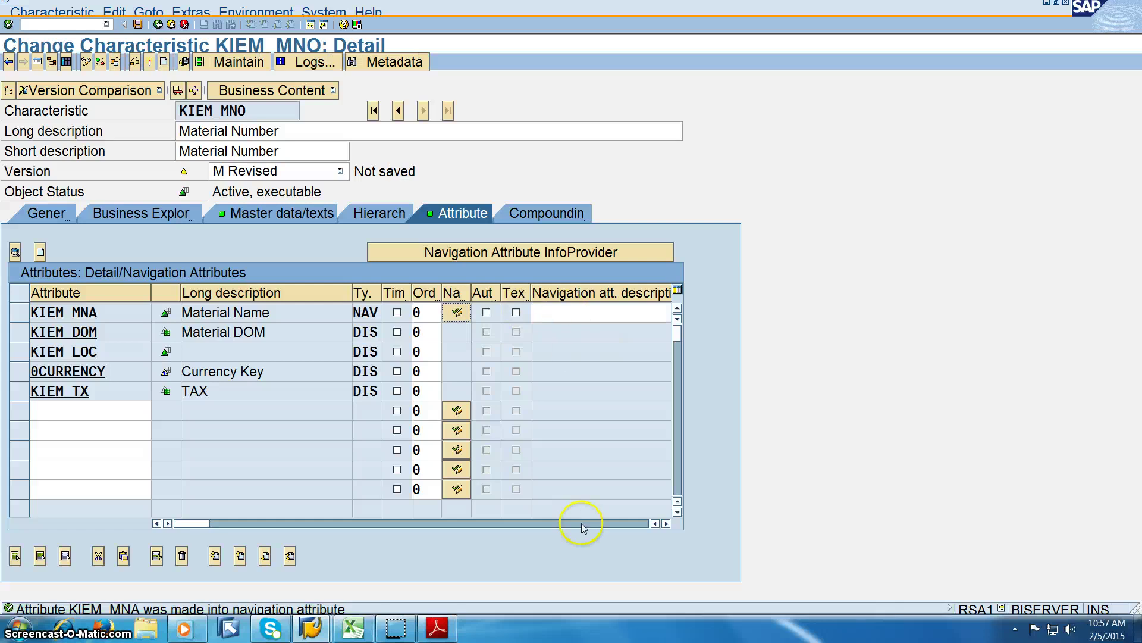
{"action": "left_click", "coordinate": [666, 524]}
{"action": "left_click", "coordinate": [666, 524]}
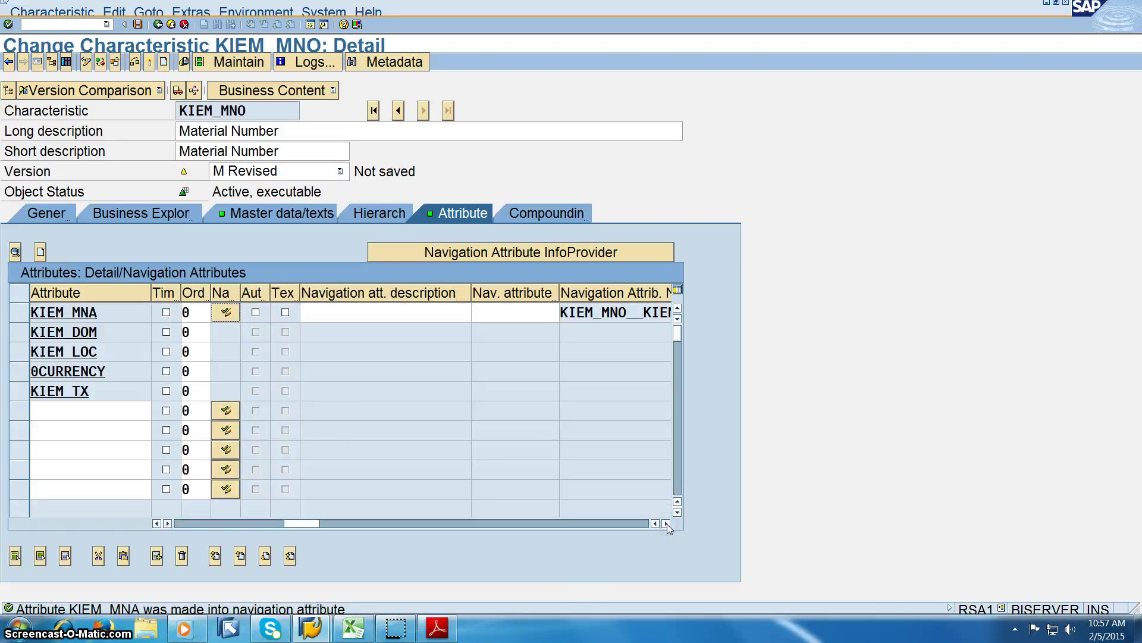
{"action": "left_click", "coordinate": [666, 523]}
{"action": "left_click", "coordinate": [666, 523]}
{"action": "left_click_drag", "start_coordinate": [415, 524], "coordinate": [262, 538]}
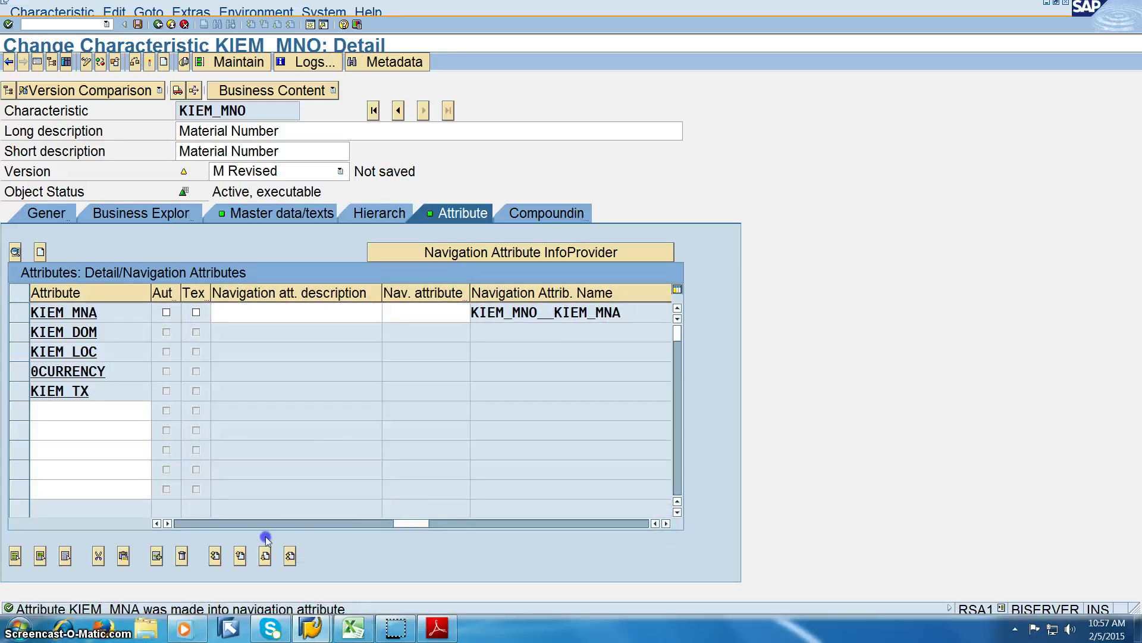
{"action": "left_click", "coordinate": [157, 24]}
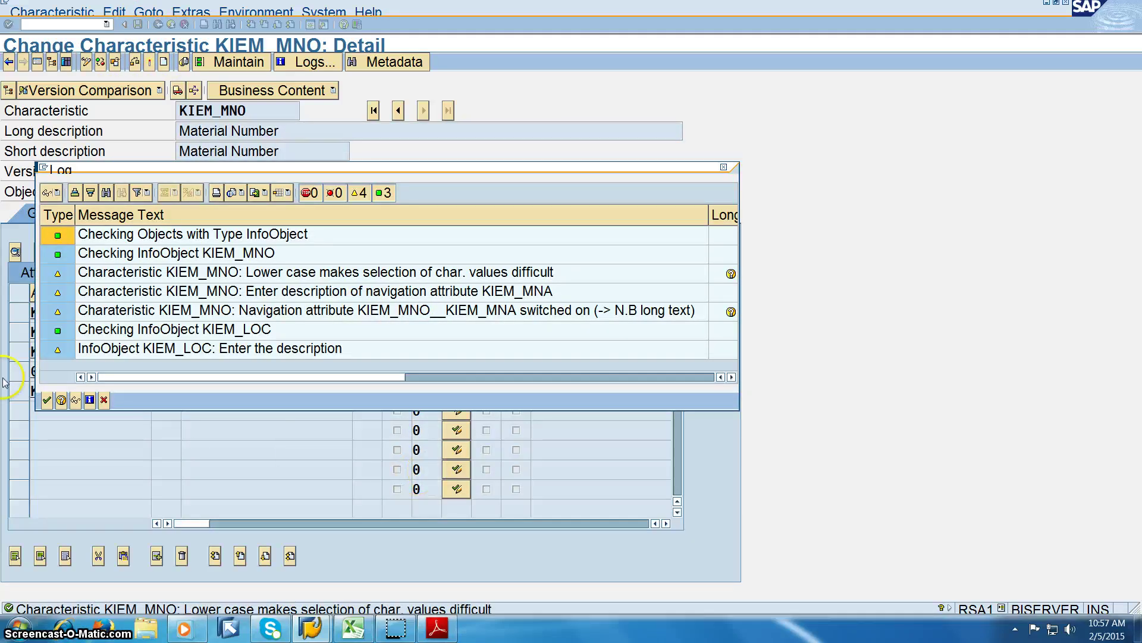
{"action": "left_click", "coordinate": [47, 400]}
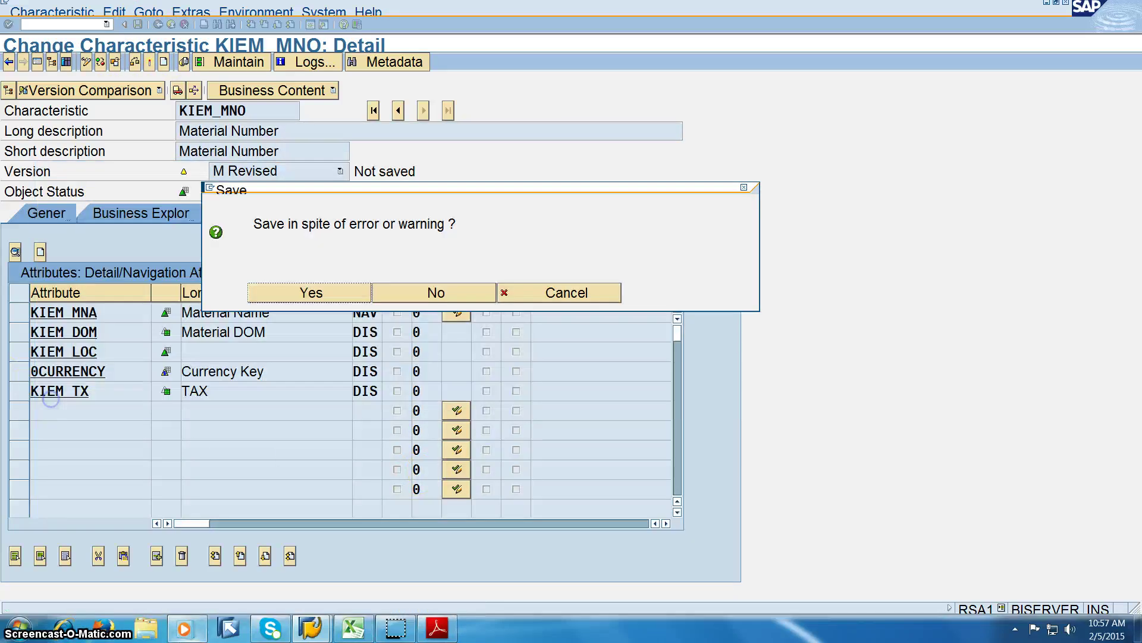
{"action": "left_click", "coordinate": [332, 294]}
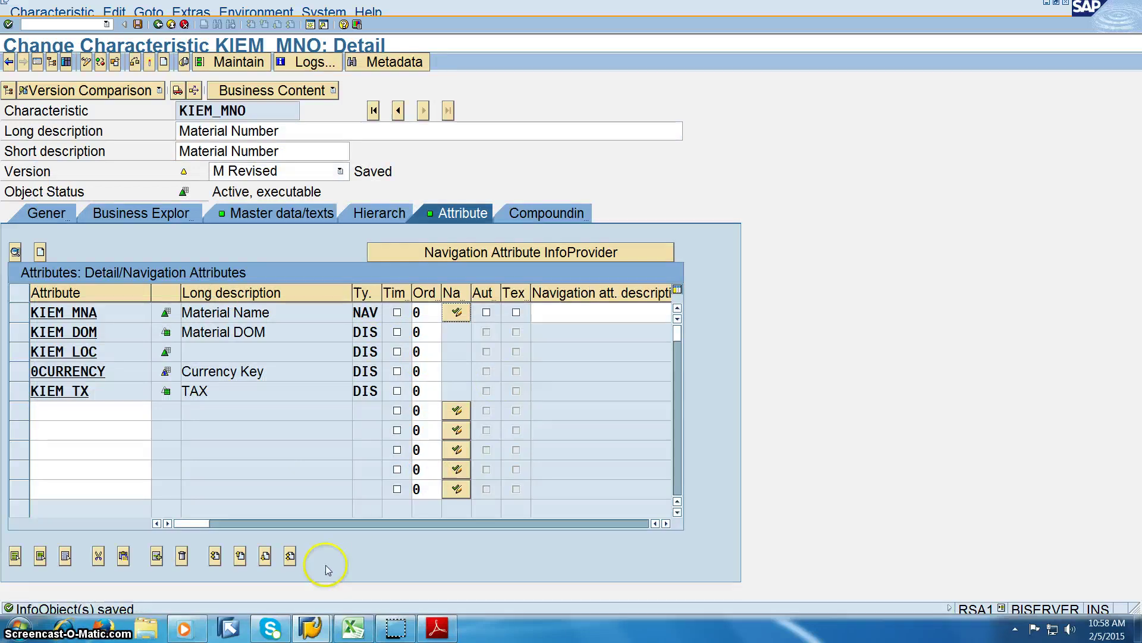
Reactivate KIEM_MNO despite the warnings so its status reads Active, executable.
{"action": "left_click", "coordinate": [146, 63]}
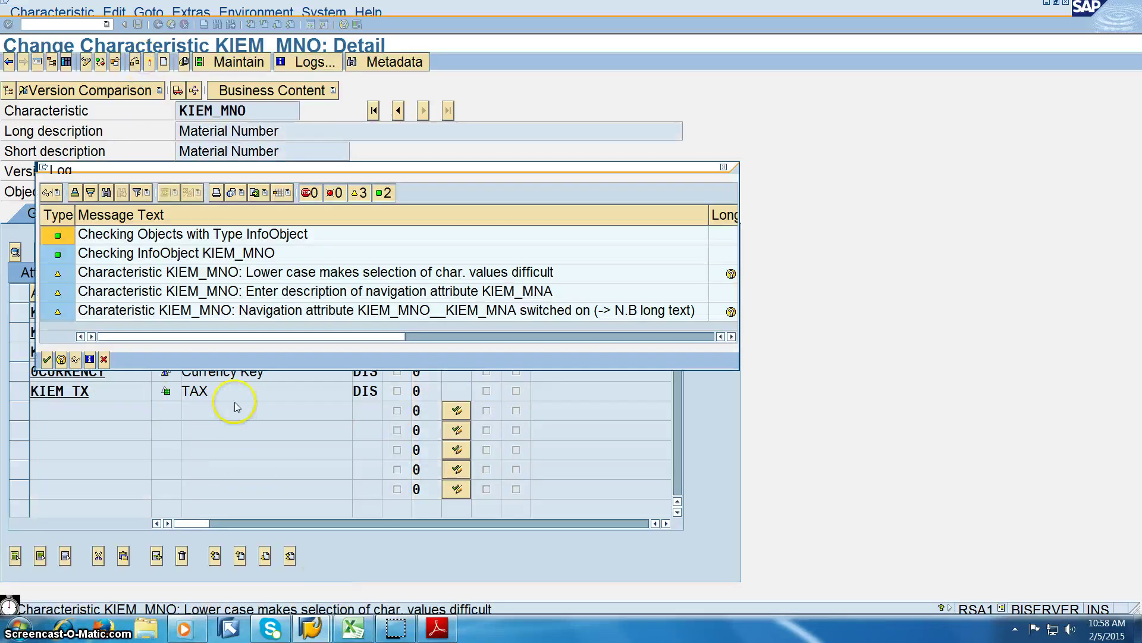
{"action": "left_click", "coordinate": [47, 360]}
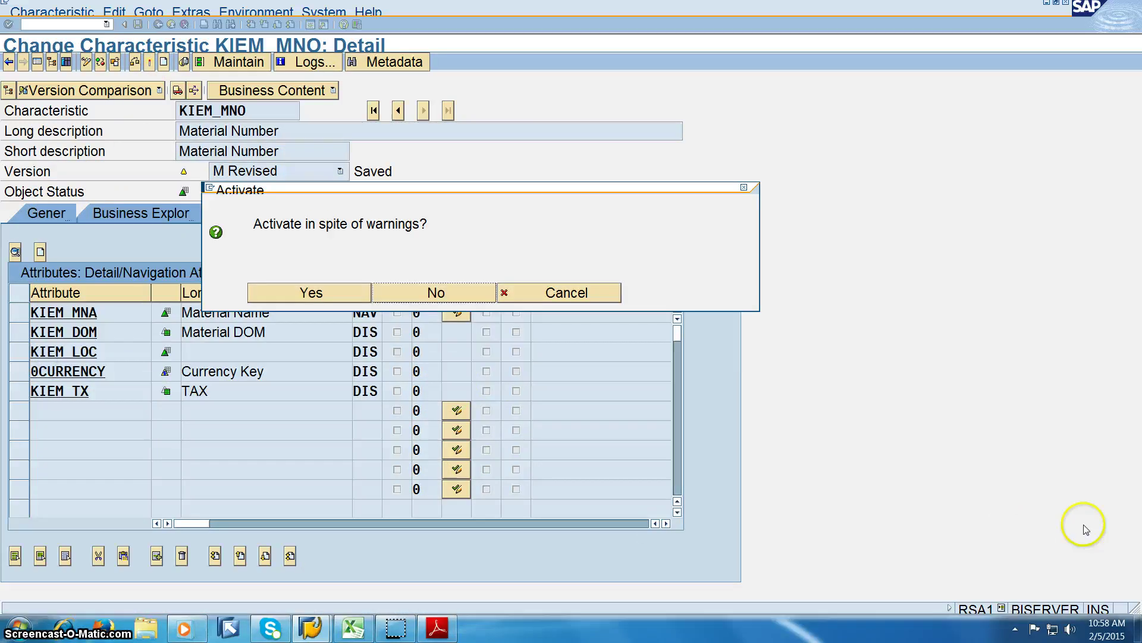
{"action": "left_click", "coordinate": [311, 293]}
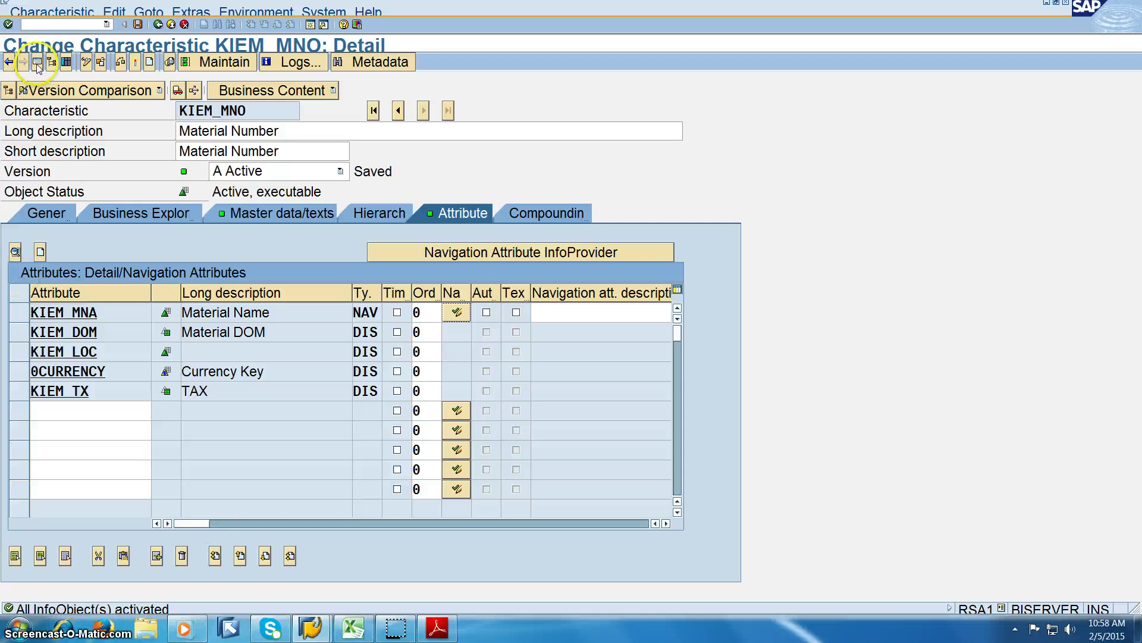
{"action": "left_click", "coordinate": [8, 90]}
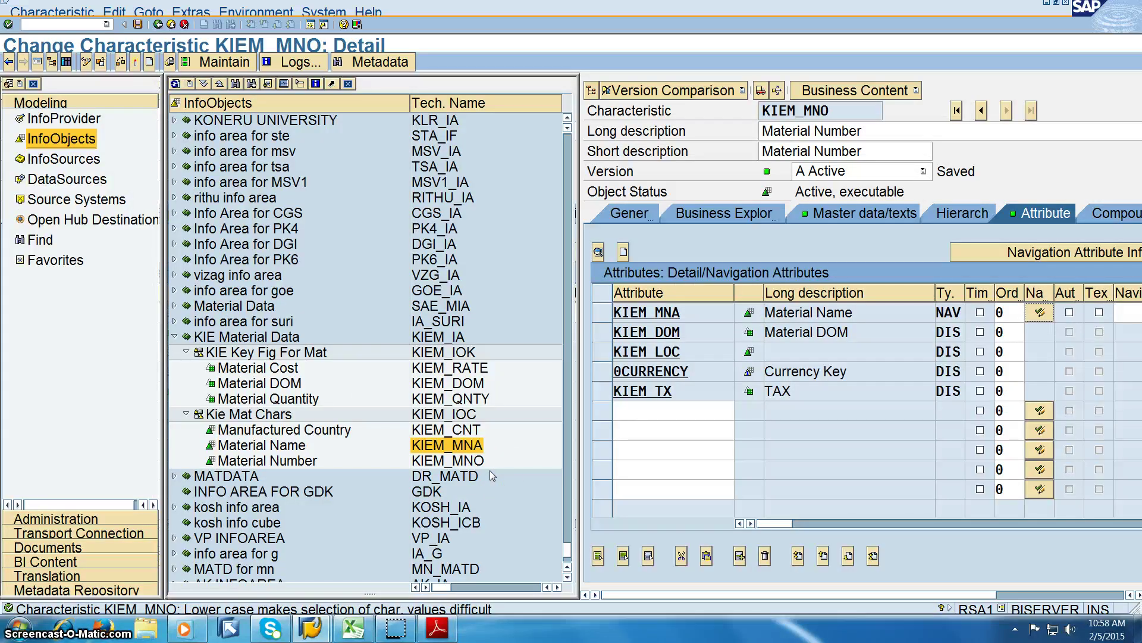
Review the attributes, then expand Material Number under KIEM Material Data in the InfoProvider tree.
{"action": "left_click", "coordinate": [693, 316]}
{"action": "left_click", "coordinate": [693, 334]}
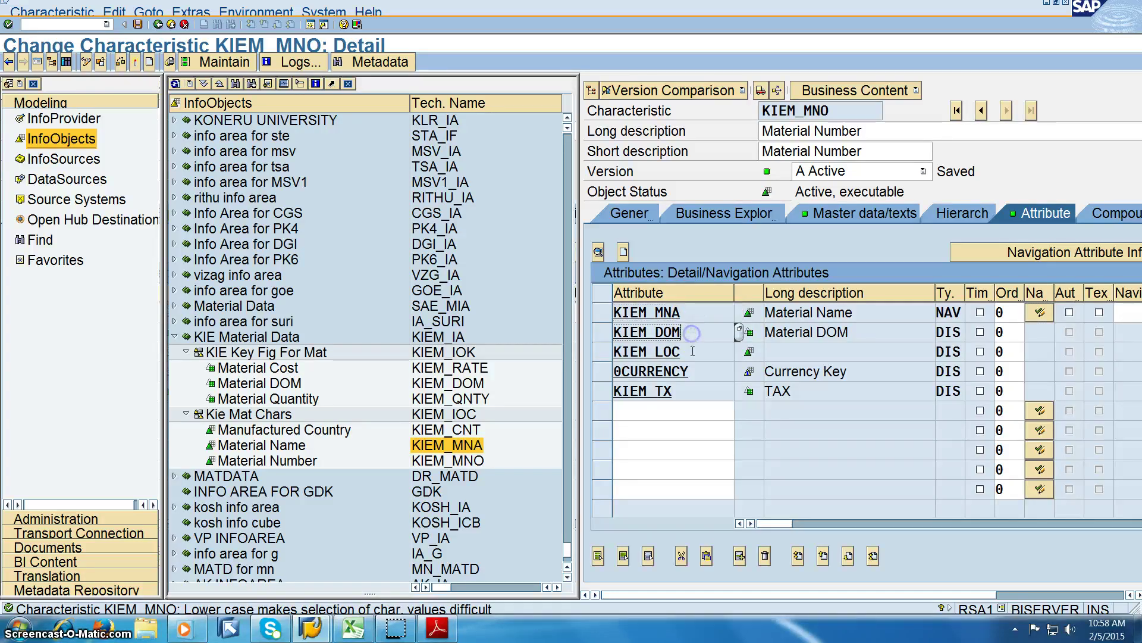
{"action": "left_click", "coordinate": [692, 351]}
{"action": "left_click", "coordinate": [693, 374]}
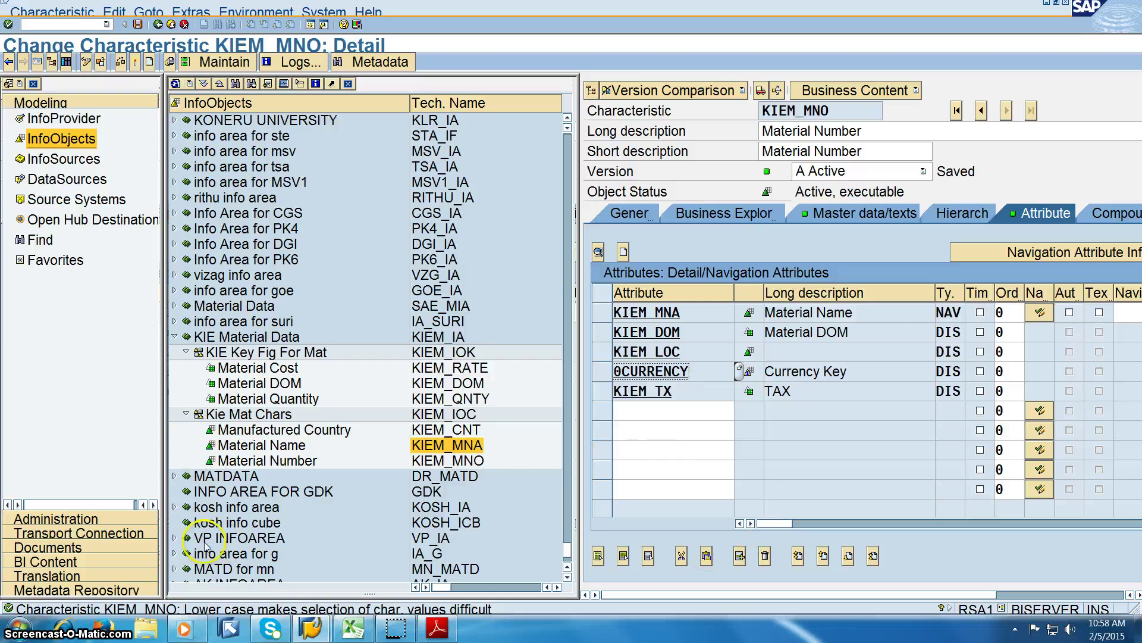
{"action": "left_click", "coordinate": [55, 121]}
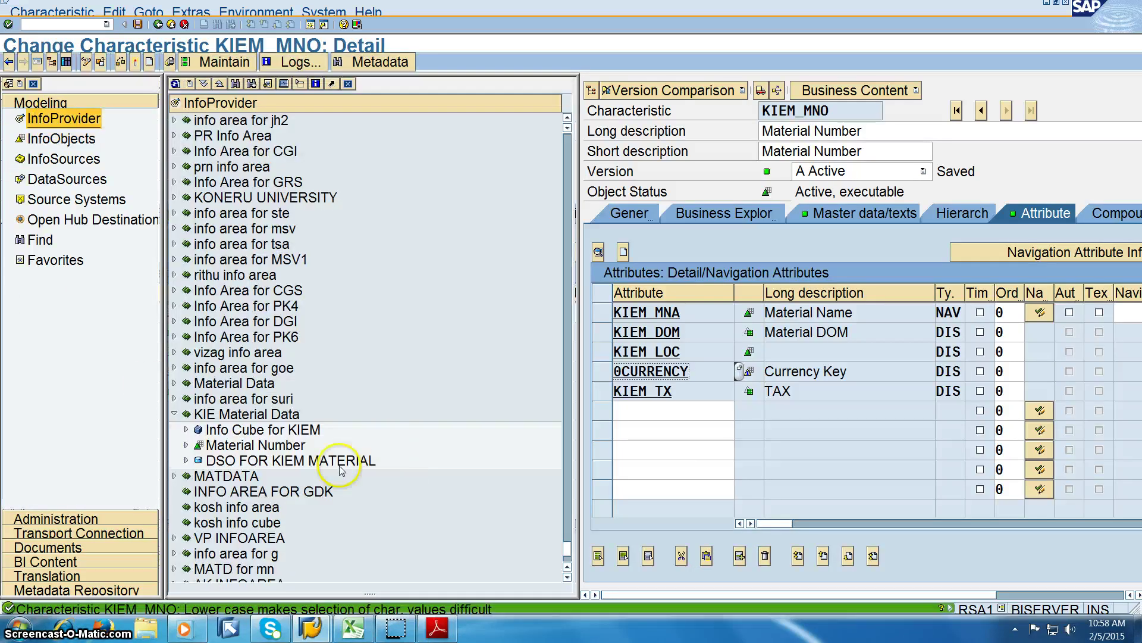
{"action": "left_click", "coordinate": [187, 445]}
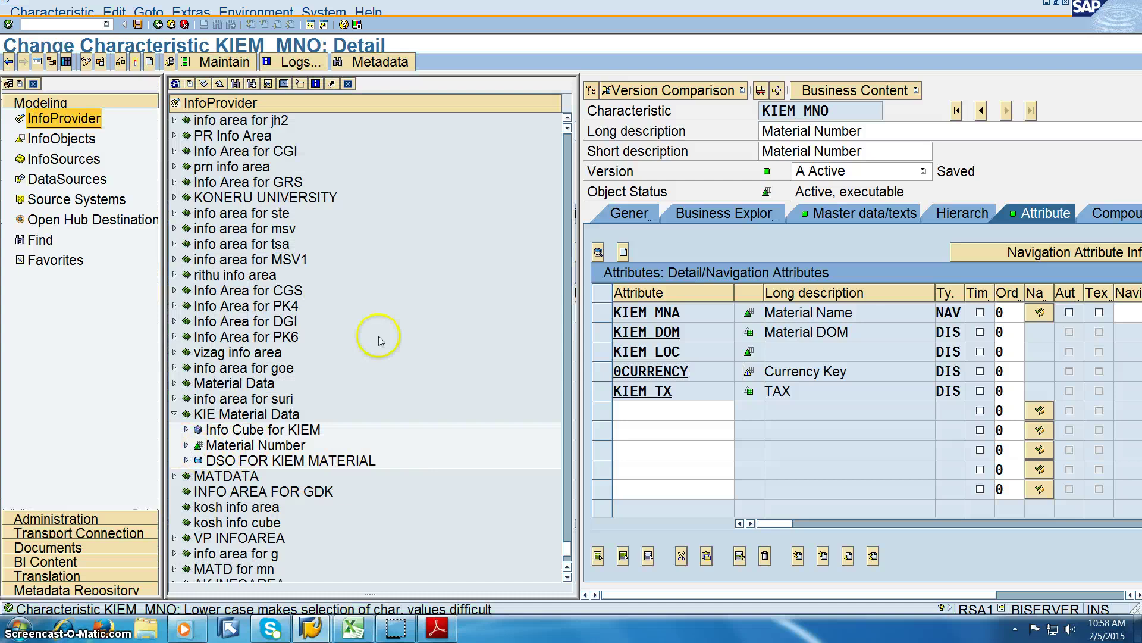
{"action": "left_click_drag", "start_coordinate": [560, 100], "coordinate": [470, 101]}
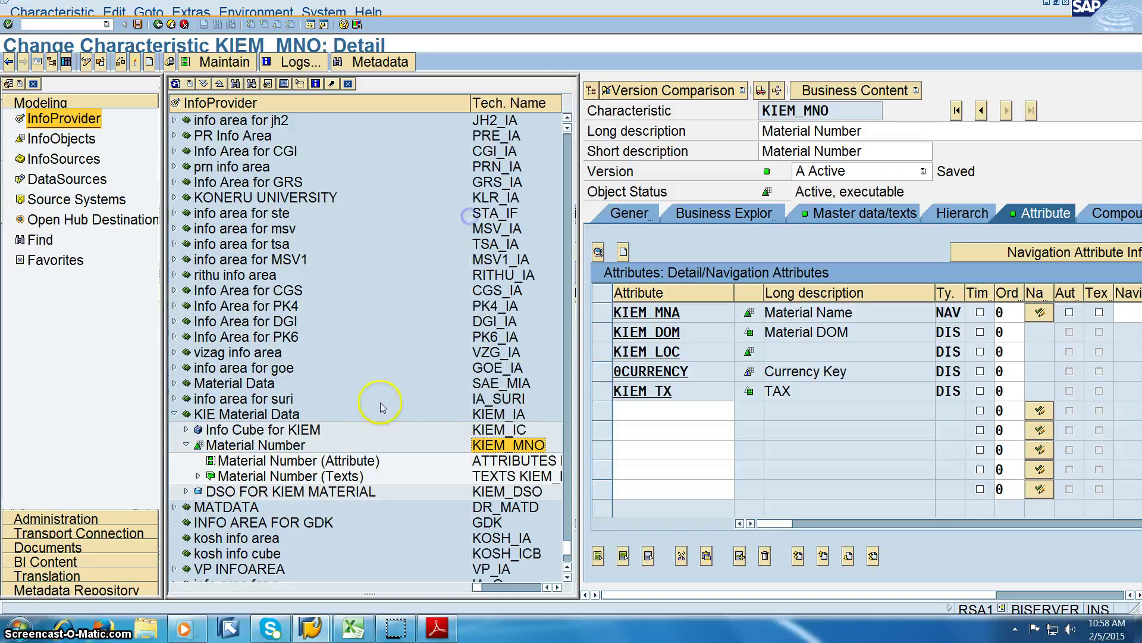
{"action": "left_click", "coordinate": [266, 461]}
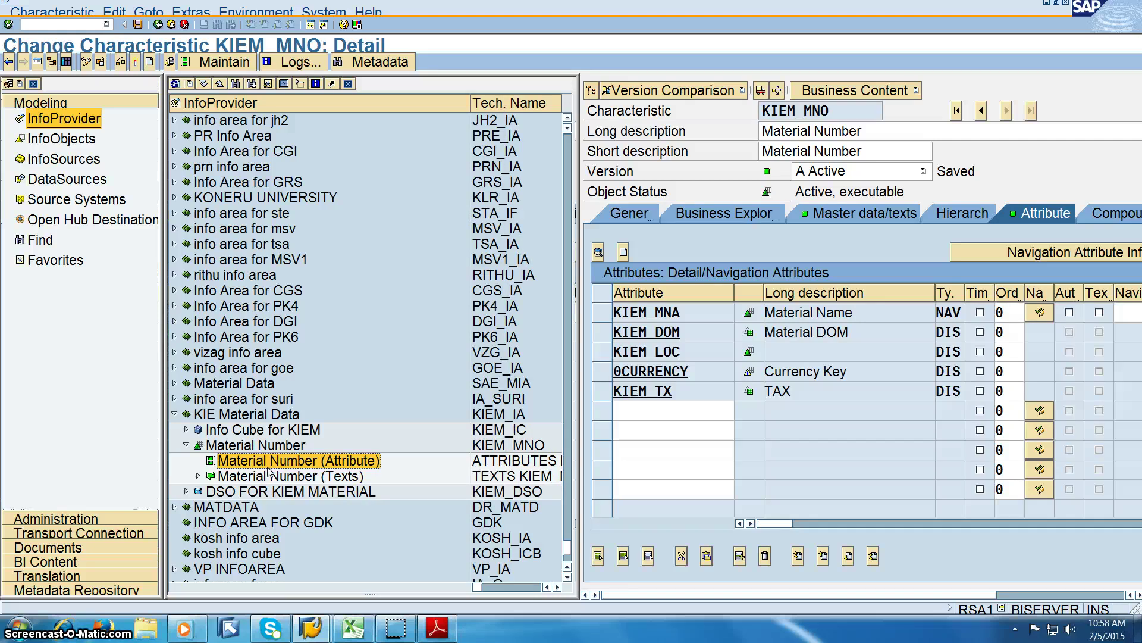
Check the KIEM_MAT_ATT flat file in Excel and close it without saving.
{"action": "left_click", "coordinate": [352, 627]}
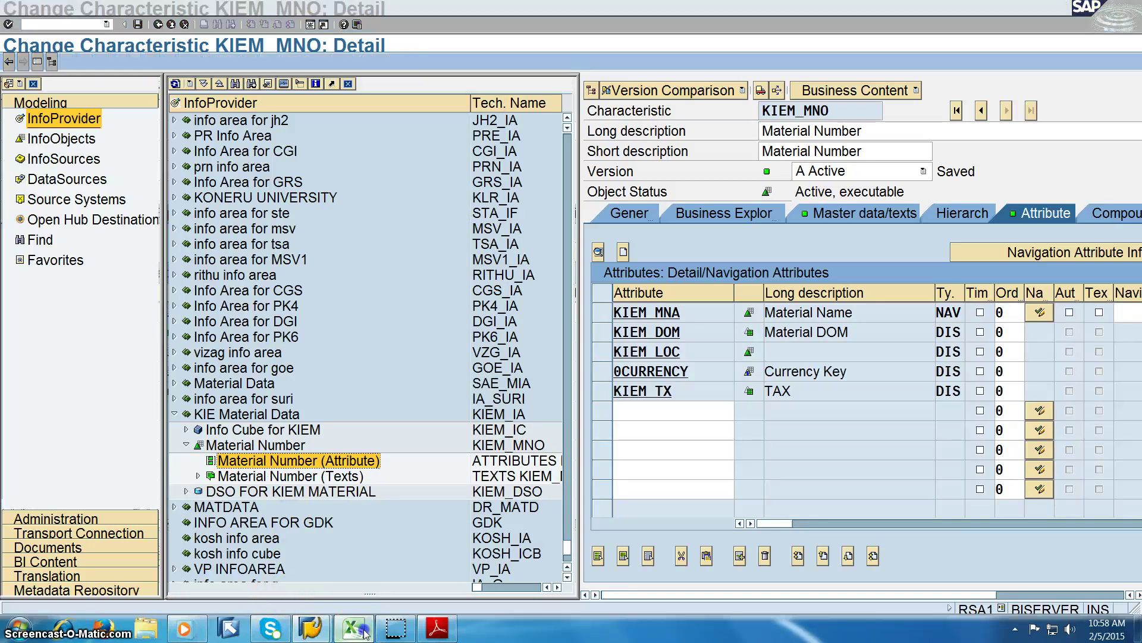
{"action": "left_click", "coordinate": [1123, 7]}
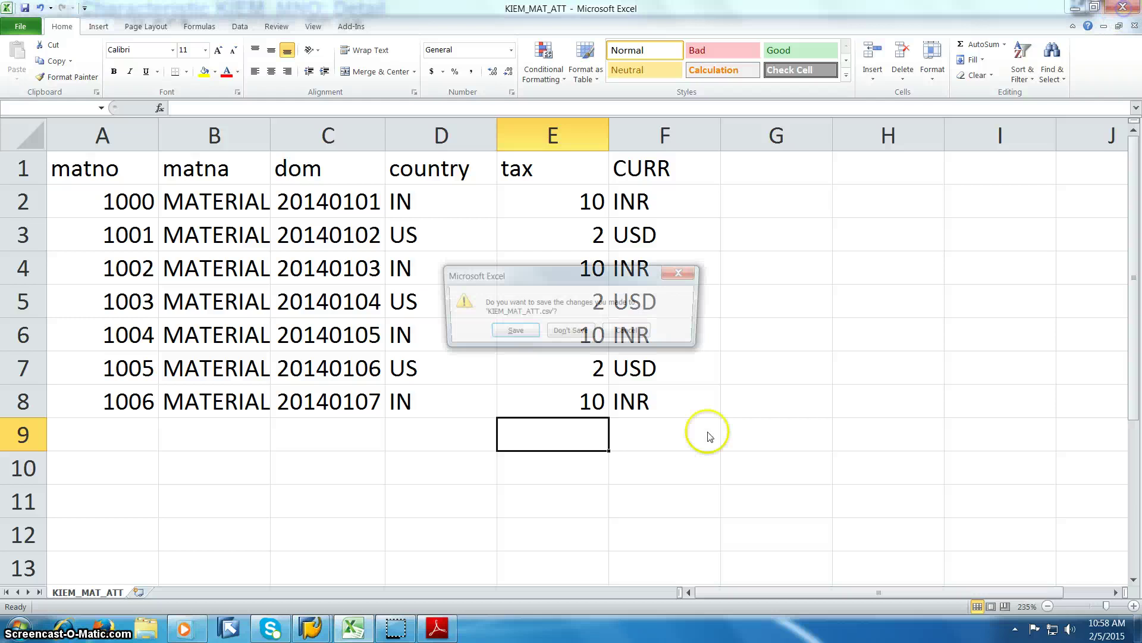
{"action": "left_click", "coordinate": [570, 332]}
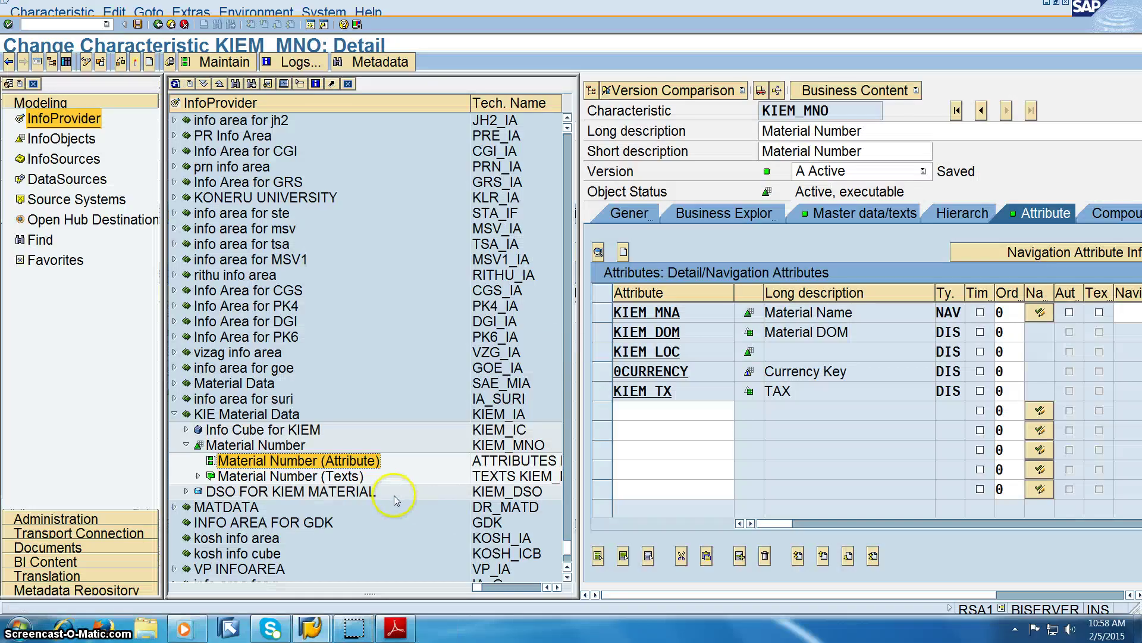
Open the DataSource tree of the JH SOFTECH SOURCE file source system.
{"action": "left_click", "coordinate": [69, 182]}
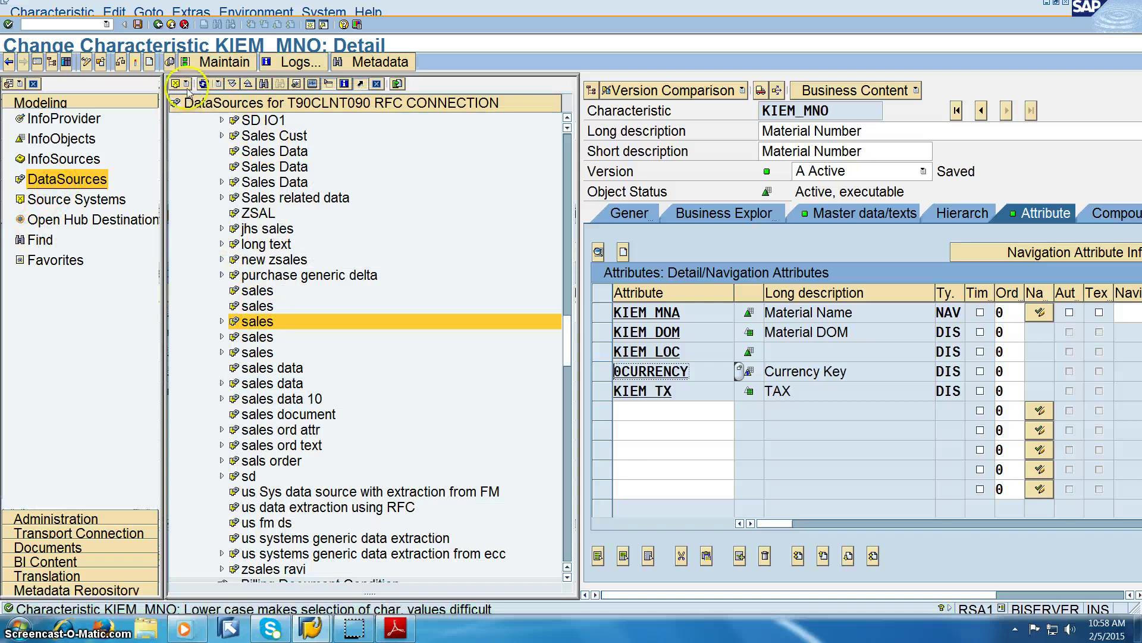
{"action": "left_click", "coordinate": [89, 200]}
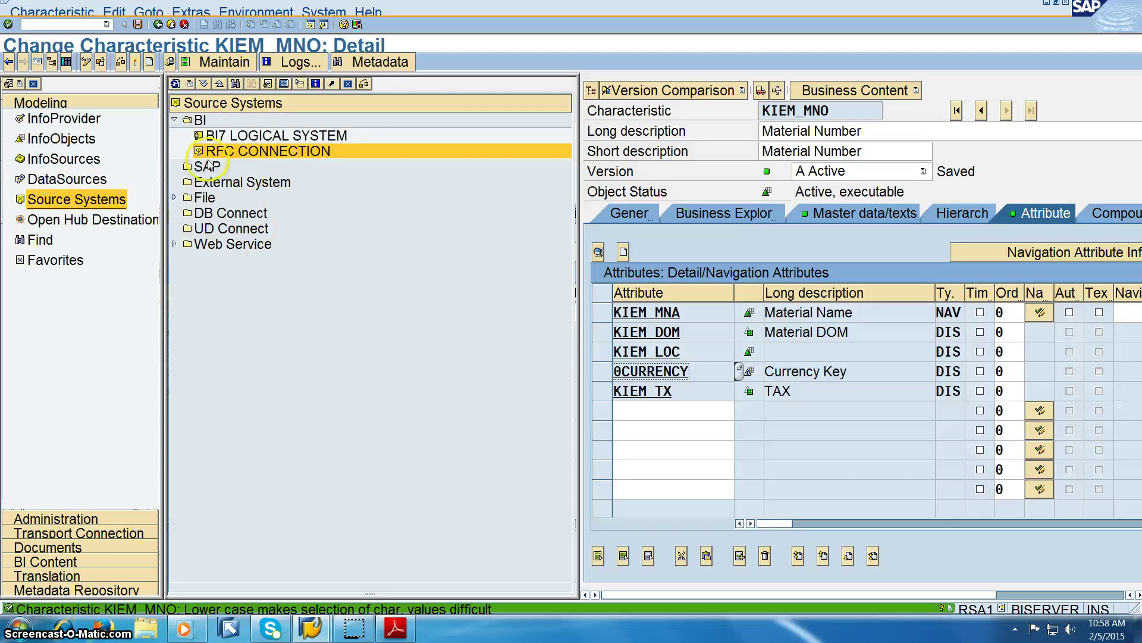
{"action": "left_click", "coordinate": [174, 197]}
{"action": "left_click", "coordinate": [264, 229]}
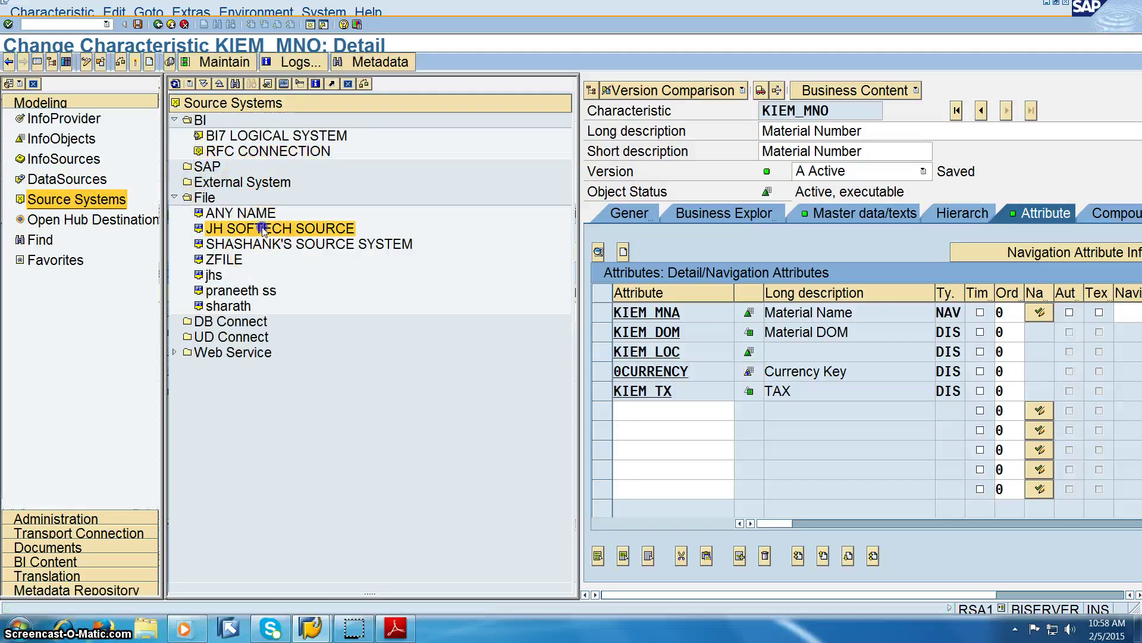
{"action": "double_click", "coordinate": [264, 230]}
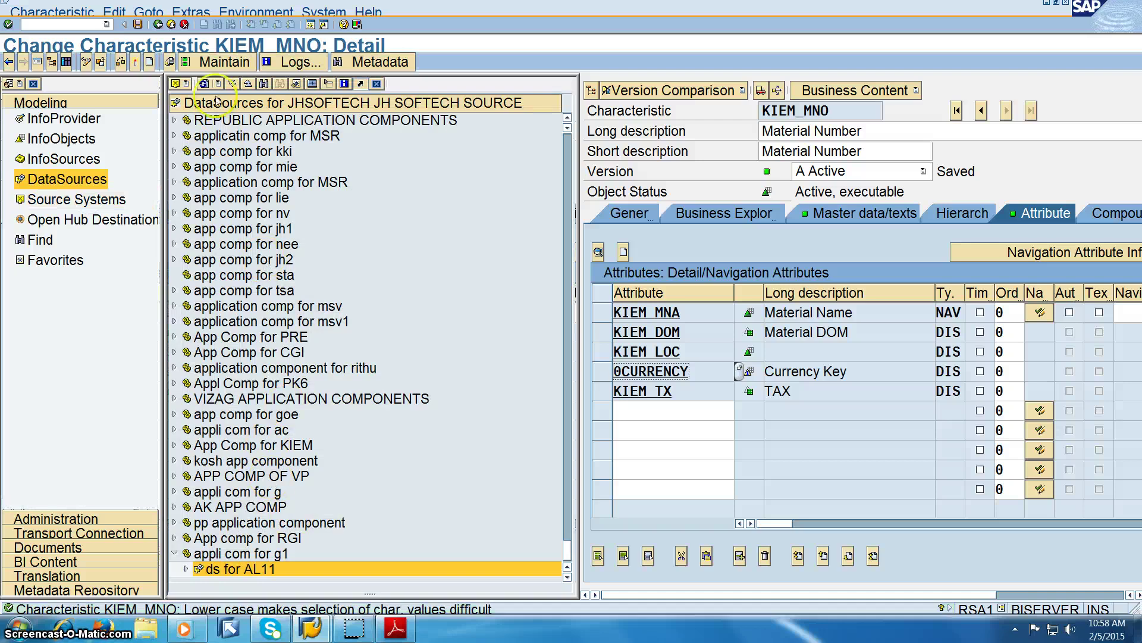
Search the tree for 'kiem' and expand App Comp for KIEM.
{"action": "left_click", "coordinate": [265, 83]}
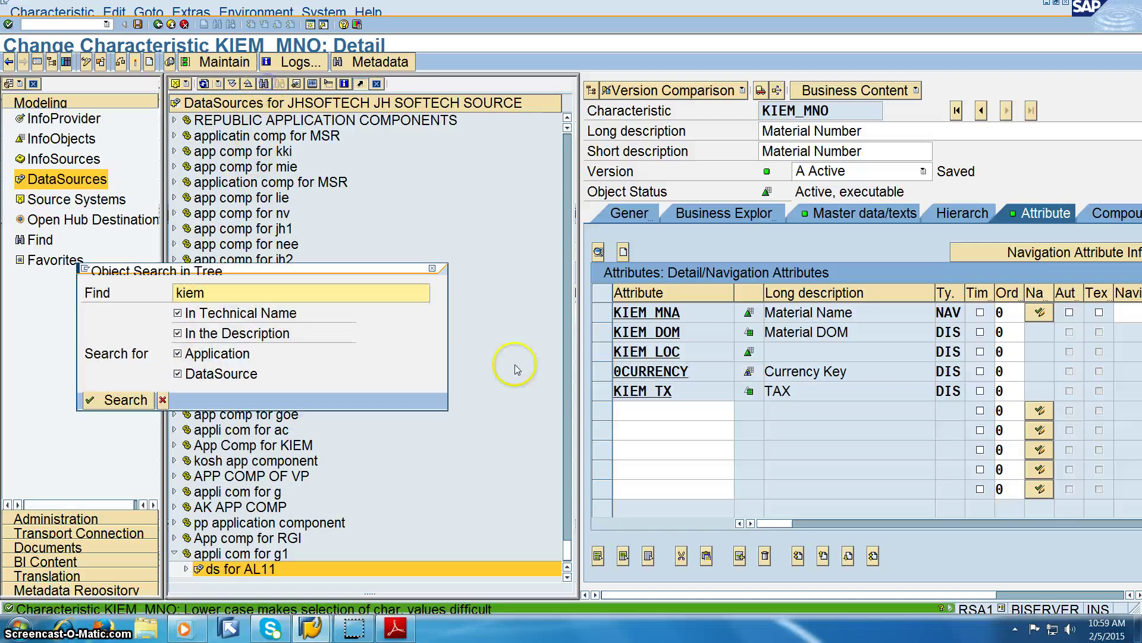
{"action": "key", "text": "Return"}
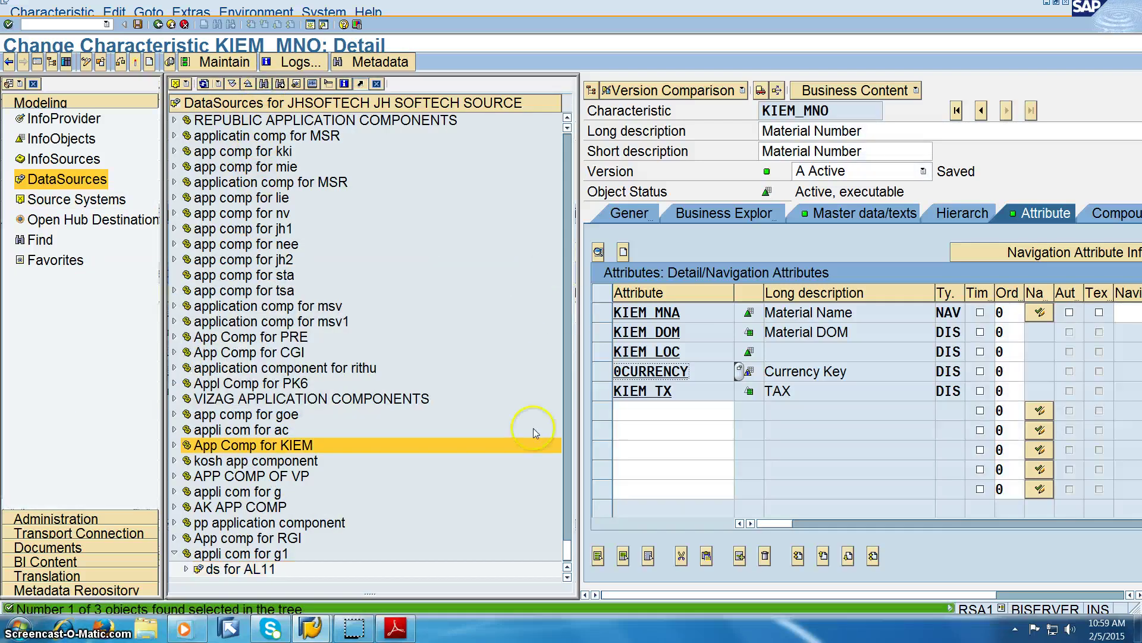
{"action": "left_click", "coordinate": [174, 445]}
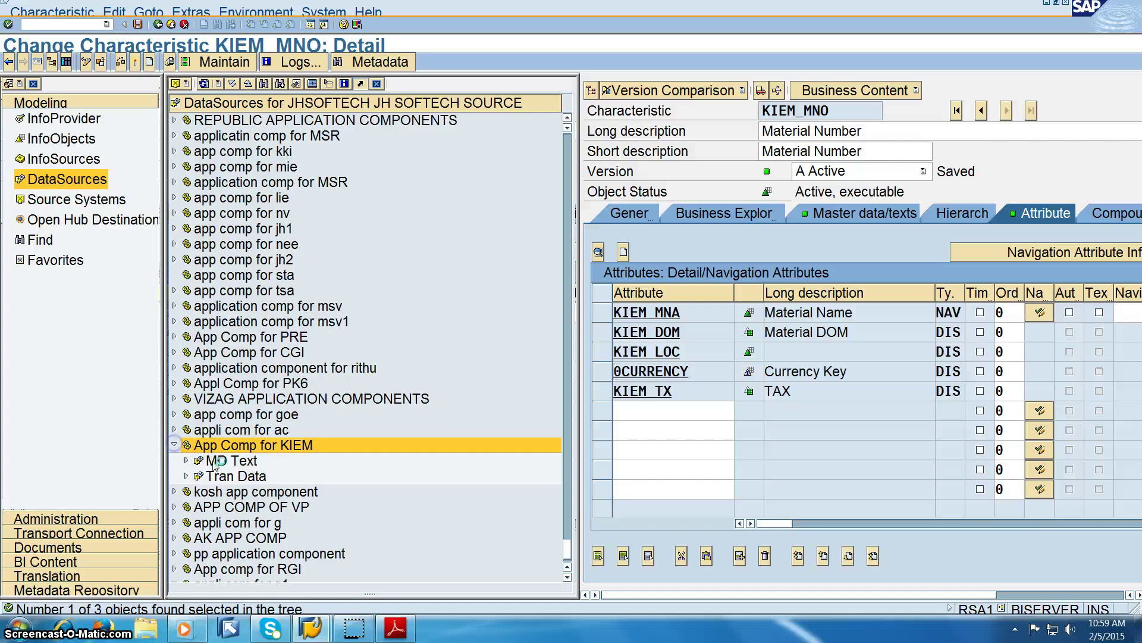
{"action": "right_click", "coordinate": [218, 446]}
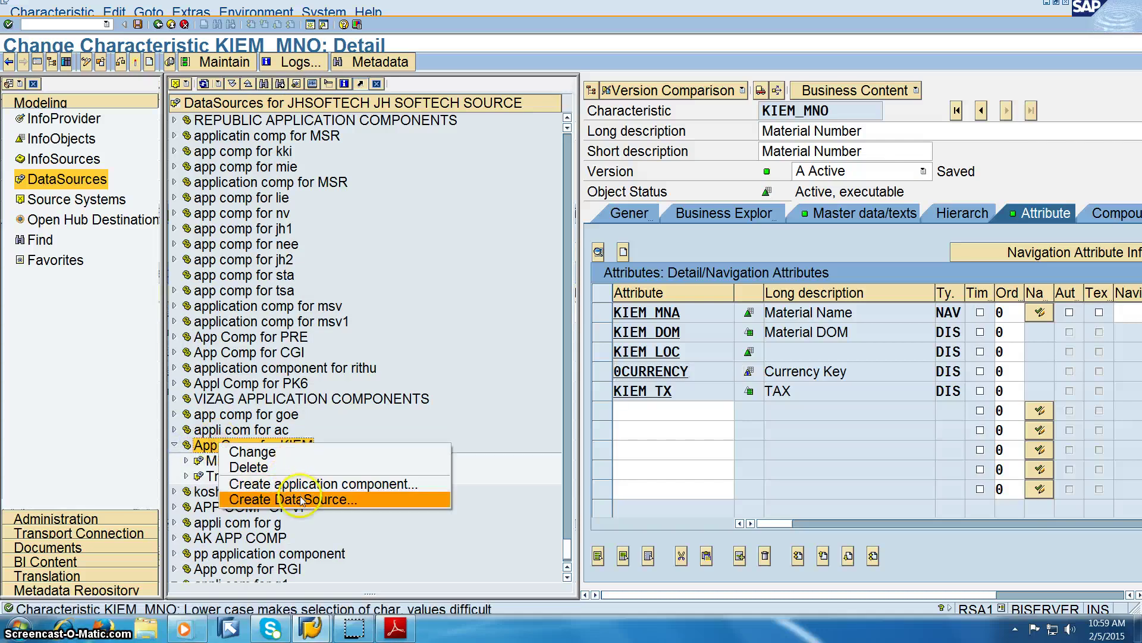
Create DataSource KIEM_MATT for JHSOFTECH with data type M Master Data Attributes.
{"action": "left_click", "coordinate": [301, 502]}
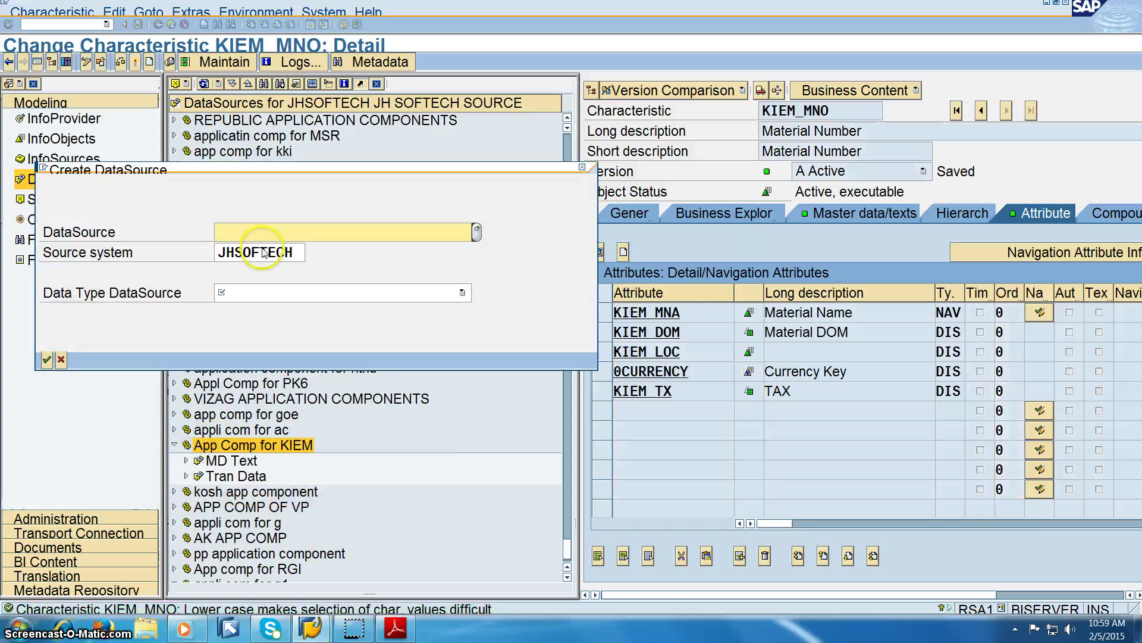
{"action": "key", "text": "BackSpace"}
{"action": "key", "text": "BackSpace"}
{"action": "key", "text": "BackSpace"}
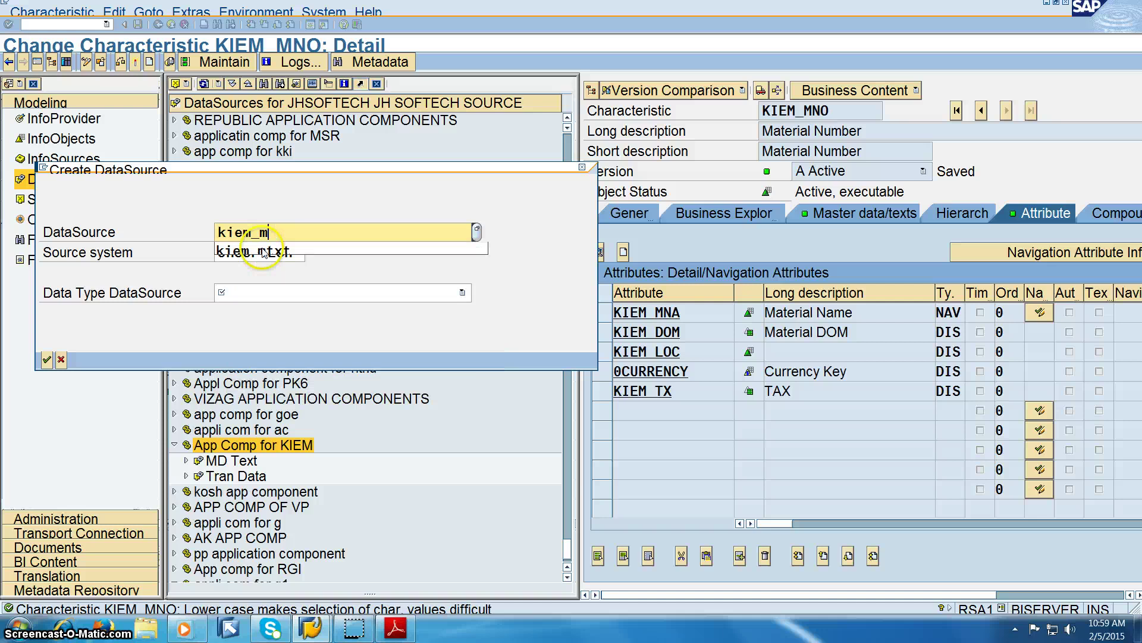
{"action": "type", "text": "SAT"}
{"action": "key", "text": "BackSpace"}
{"action": "key", "text": "BackSpace"}
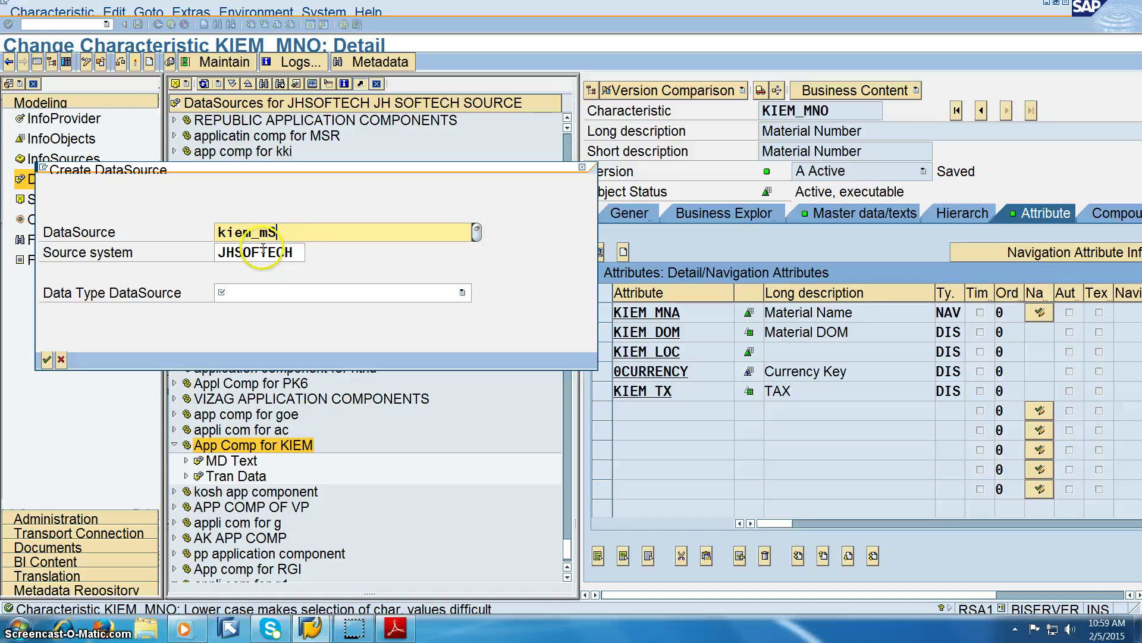
{"action": "key", "text": "Tab"}
{"action": "key", "text": "Tab"}
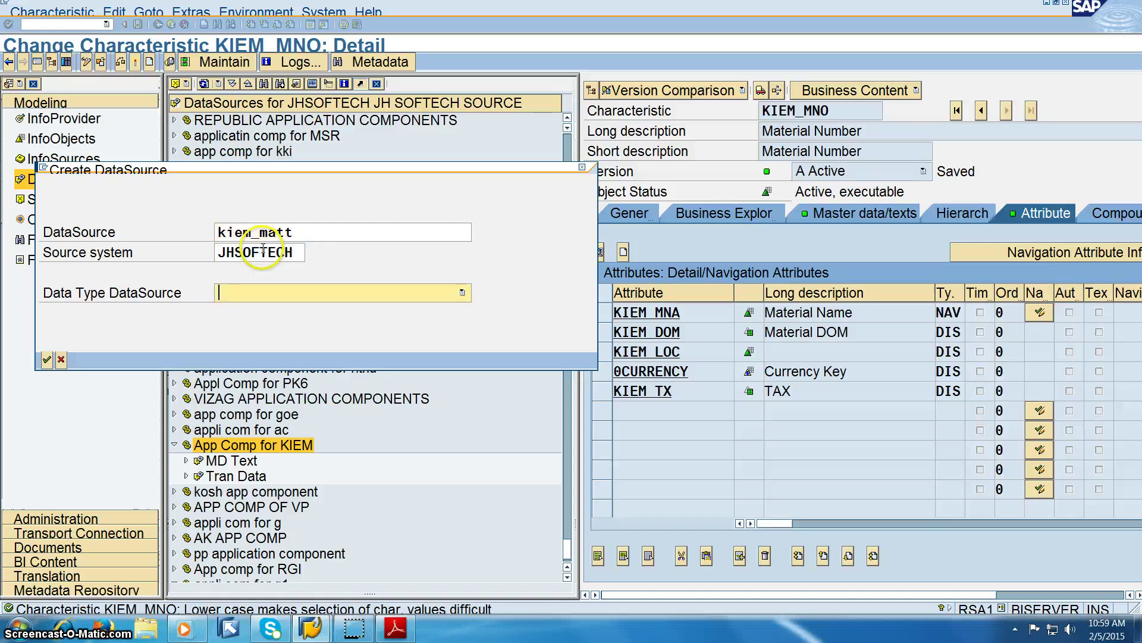
{"action": "left_click", "coordinate": [404, 297]}
{"action": "left_click", "coordinate": [329, 320]}
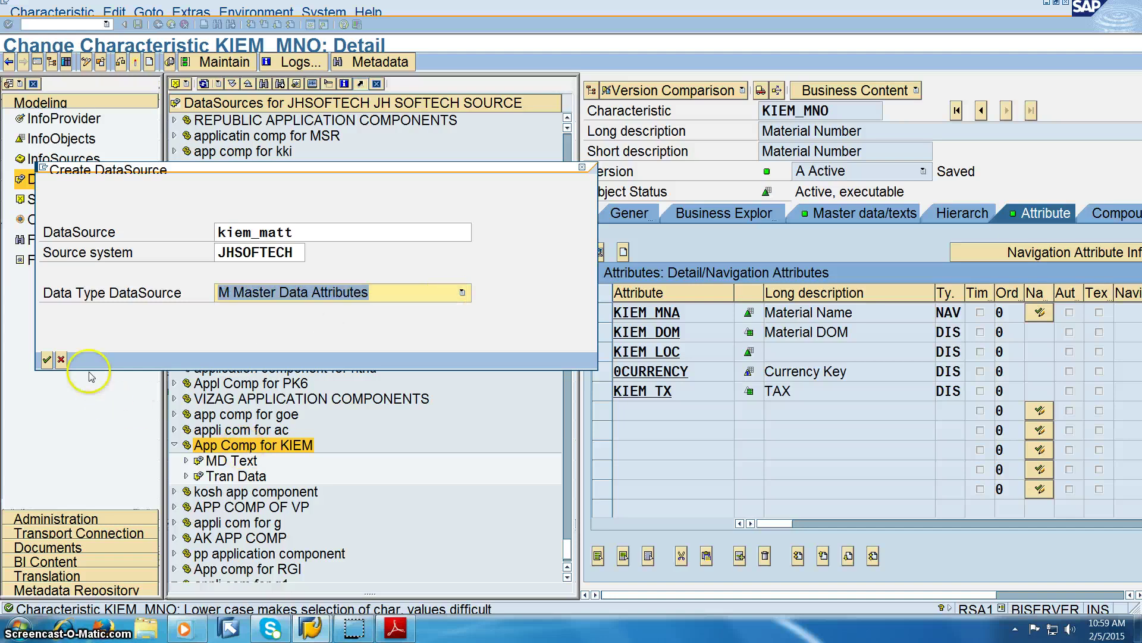
{"action": "left_click", "coordinate": [47, 359]}
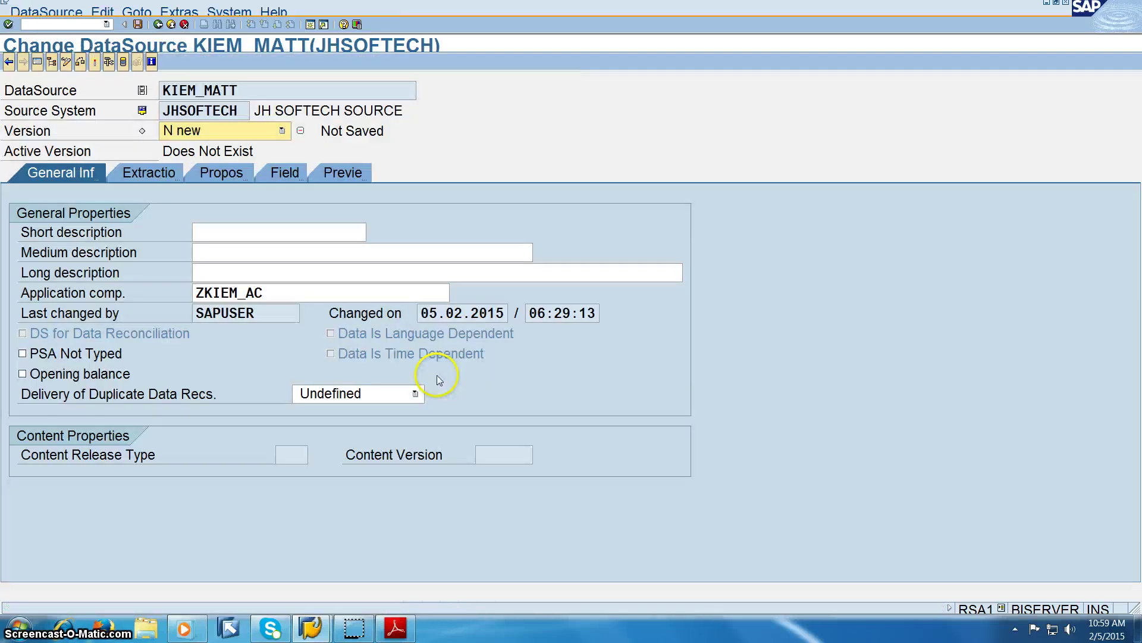
Describe the DataSource as 'md att' and choose KIEM_MAT_ATT.csv from Documents as its file.
{"action": "left_click", "coordinate": [278, 232]}
{"action": "type", "text": "md"}
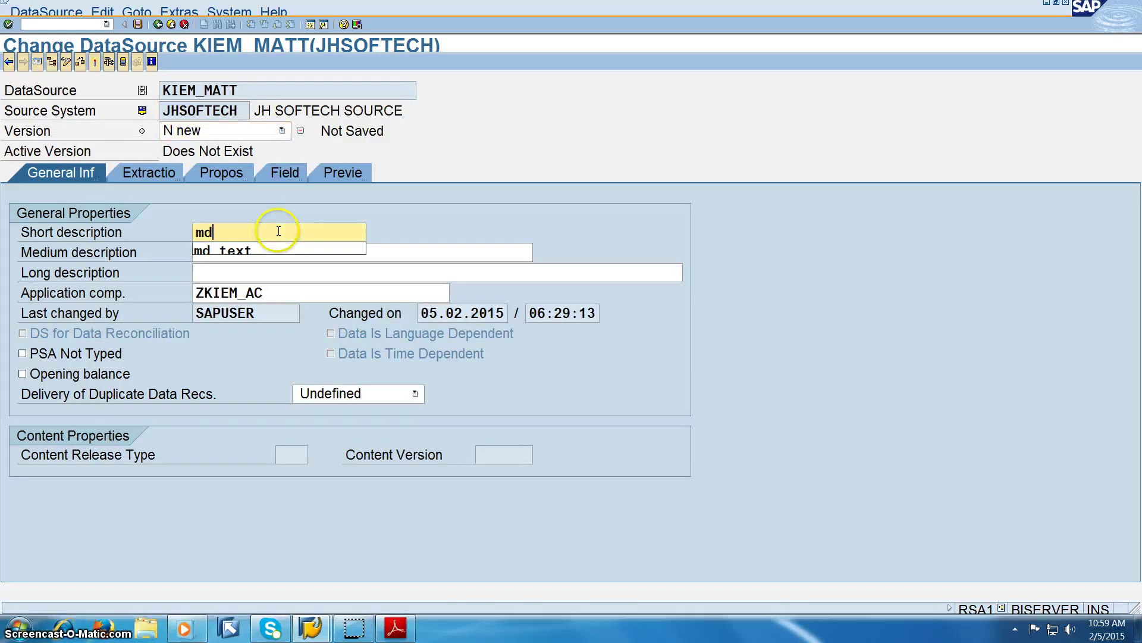
{"action": "type", "text": " att"}
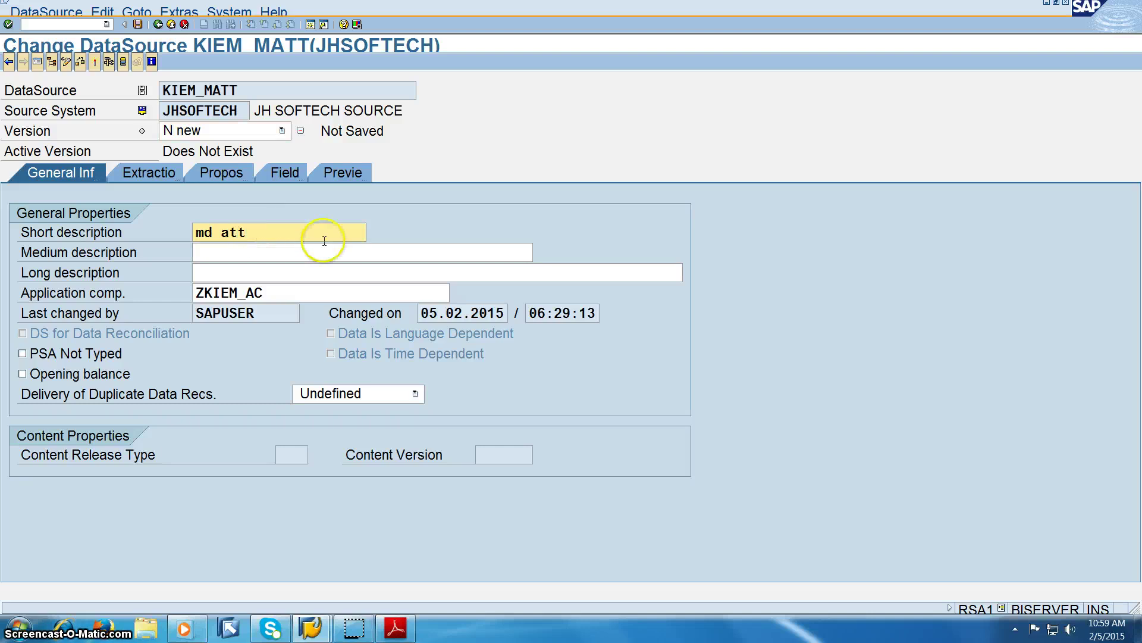
{"action": "left_click", "coordinate": [149, 174]}
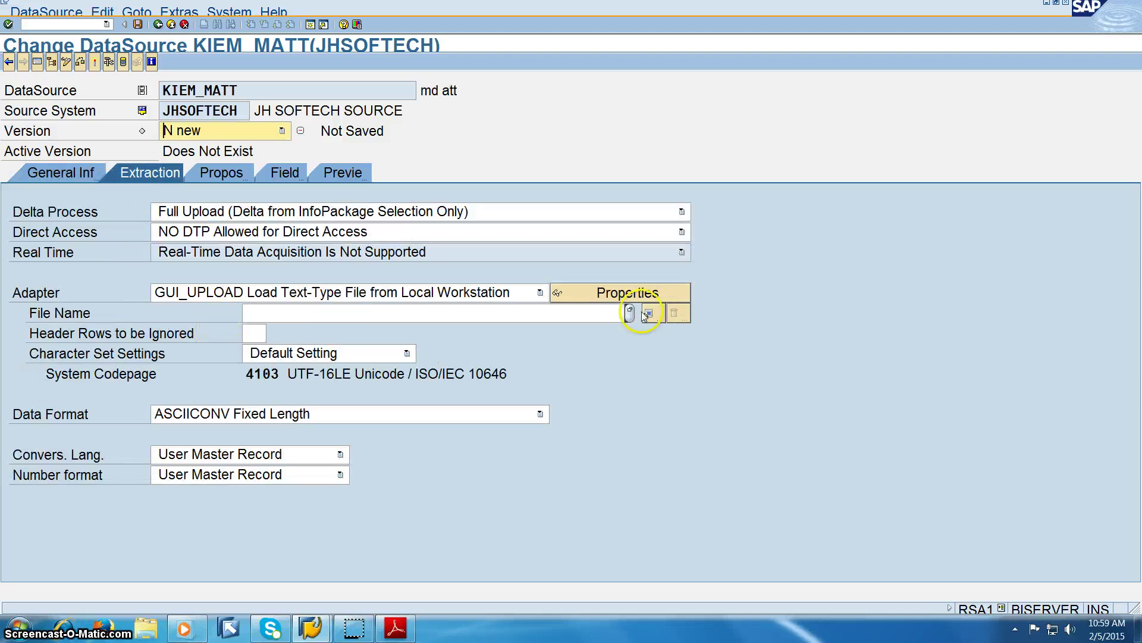
{"action": "left_click", "coordinate": [630, 314]}
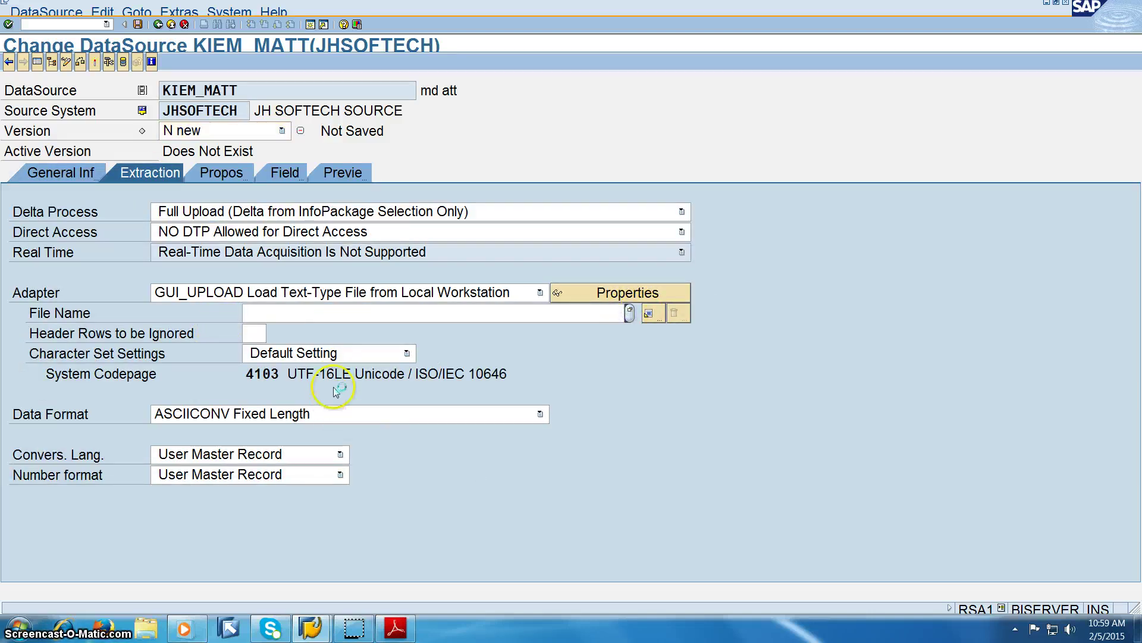
{"action": "left_click", "coordinate": [50, 122]}
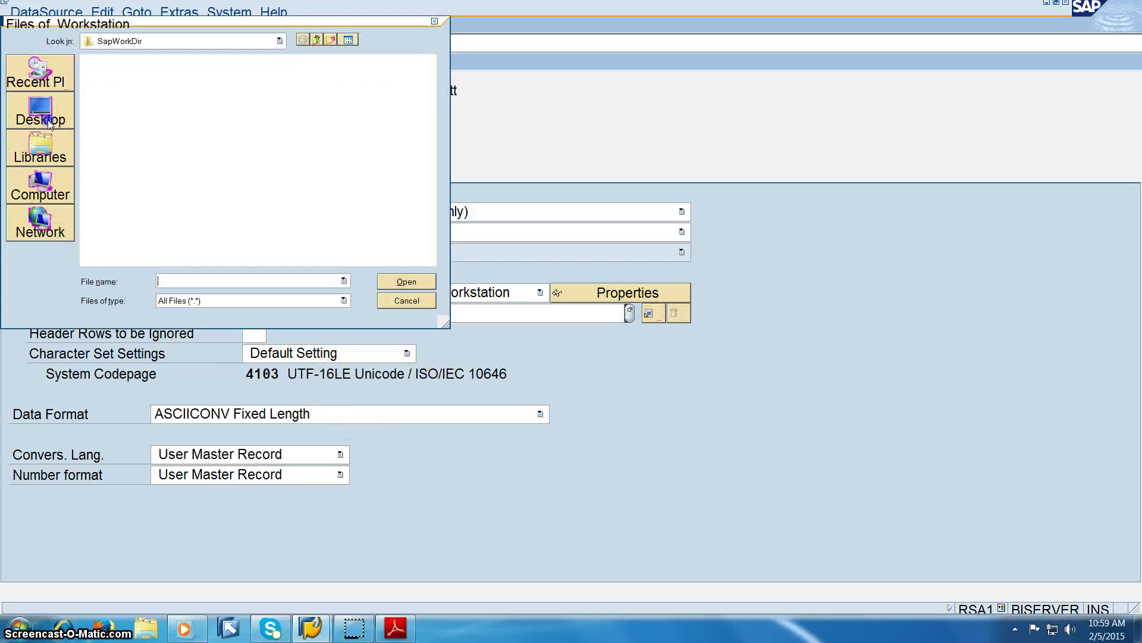
{"action": "left_click", "coordinate": [39, 149]}
{"action": "double_click", "coordinate": [113, 75]}
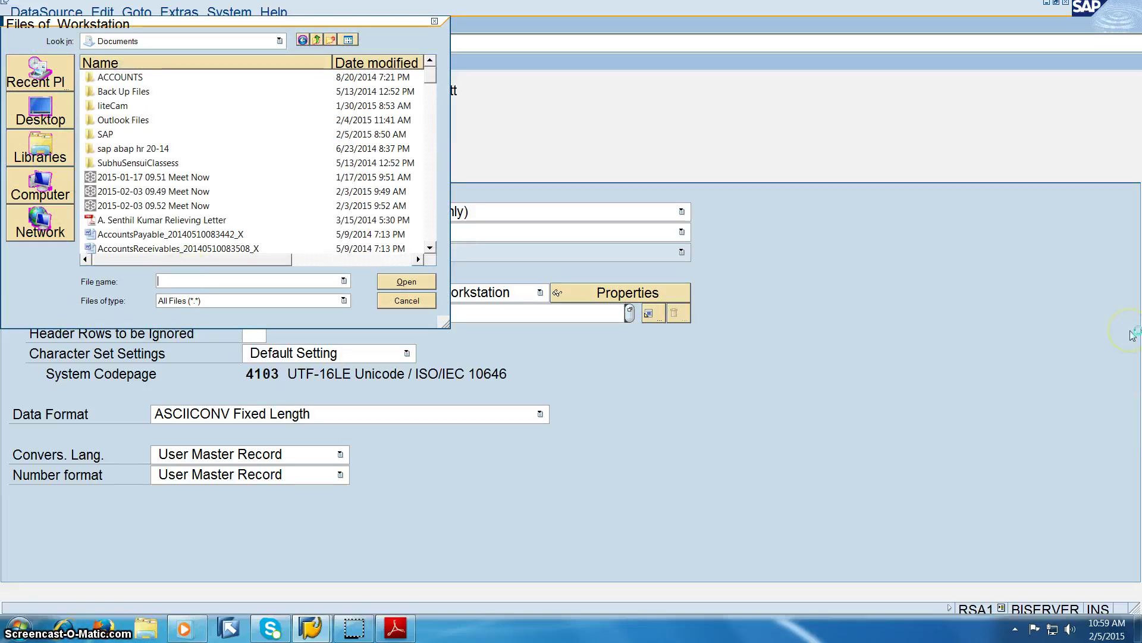
{"action": "type", "text": "kie"}
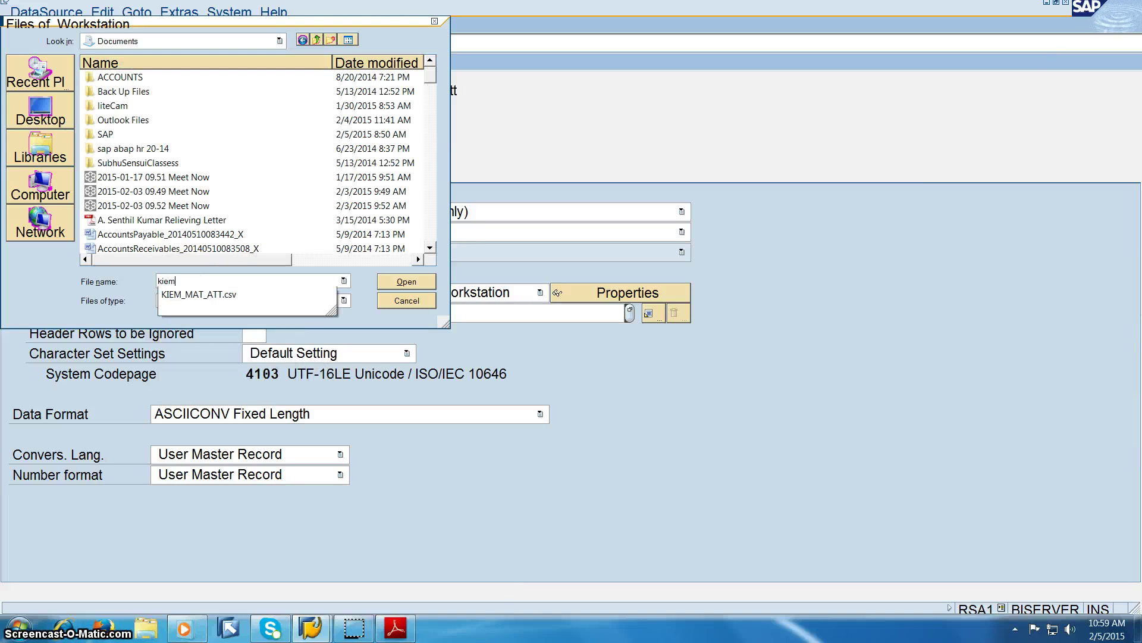
{"action": "type", "text": "m"}
{"action": "key", "text": "Down"}
{"action": "key", "text": "Return"}
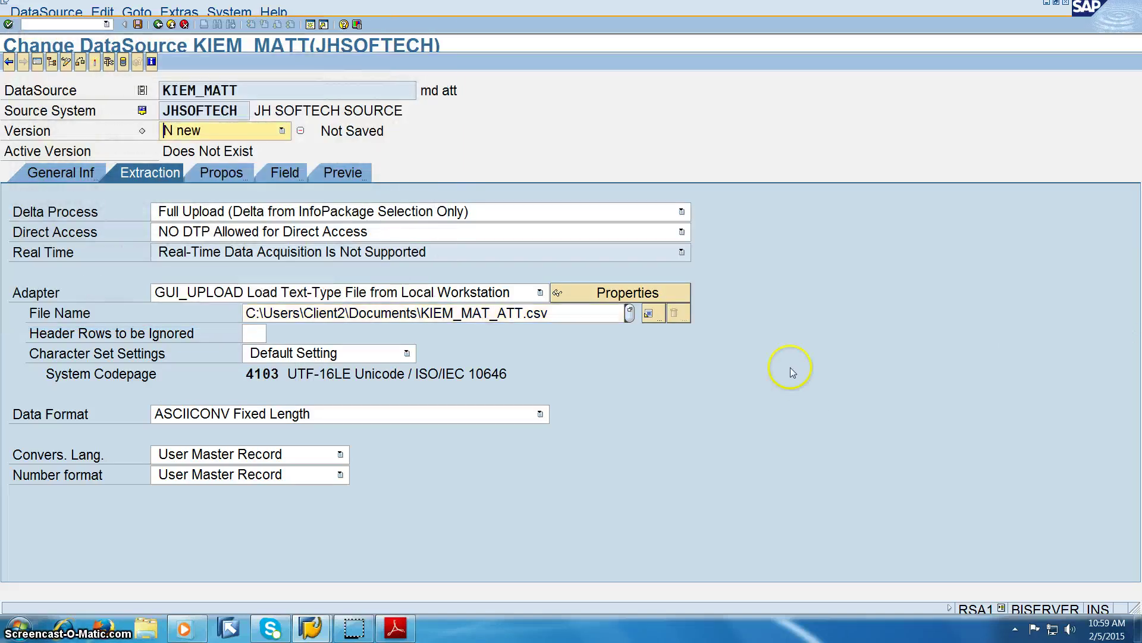
Set 1 header row, CSV data format and a comma data separator.
{"action": "left_click", "coordinate": [248, 334]}
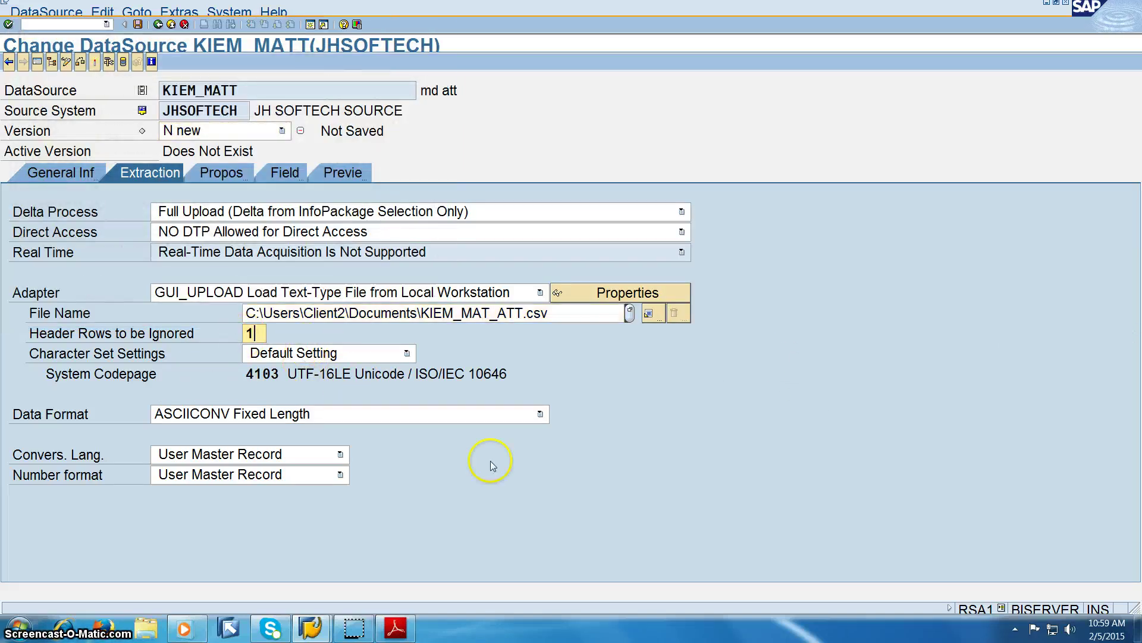
{"action": "type", "text": "1"}
{"action": "left_click", "coordinate": [507, 414]}
{"action": "left_click", "coordinate": [408, 448]}
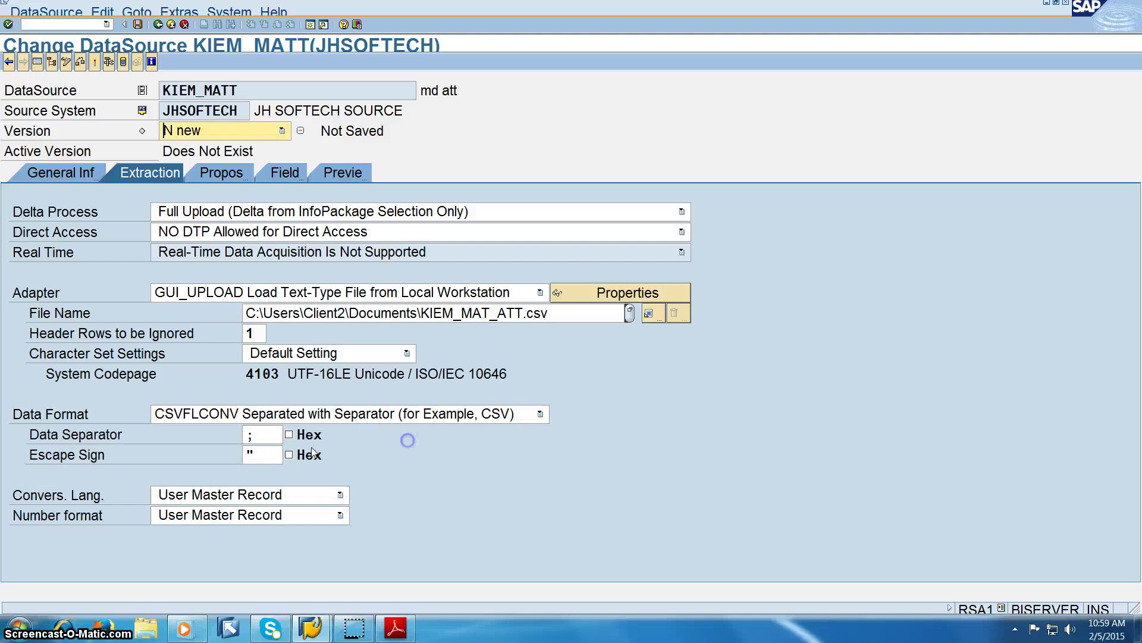
{"action": "left_click", "coordinate": [266, 438]}
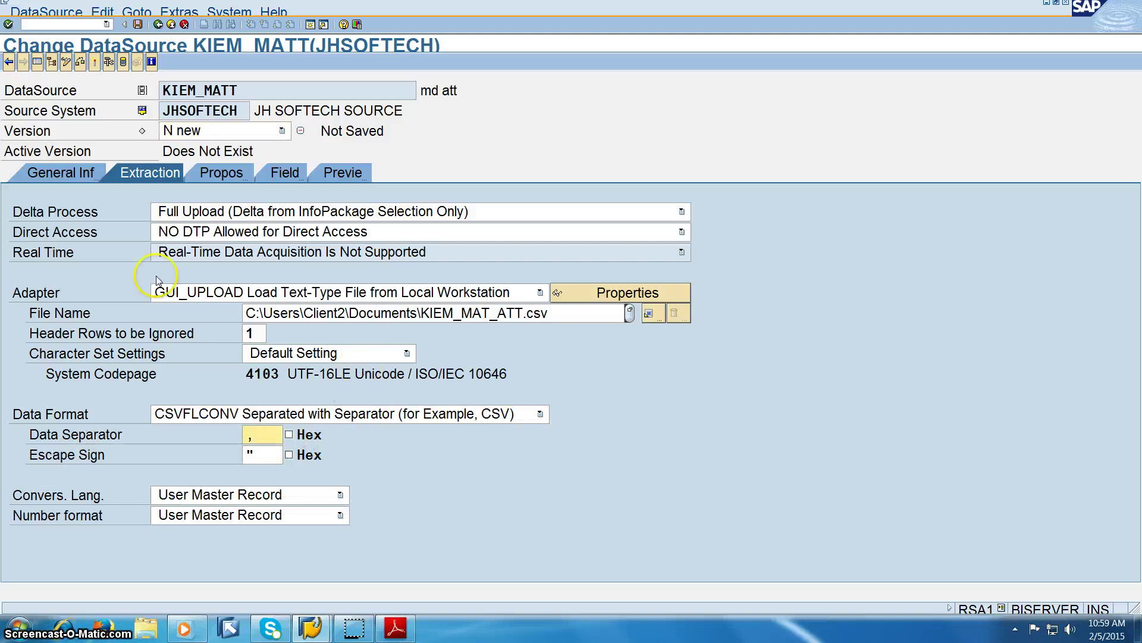
Load example data, copy the proposed fields, and preview the file's records.
{"action": "left_click", "coordinate": [221, 173]}
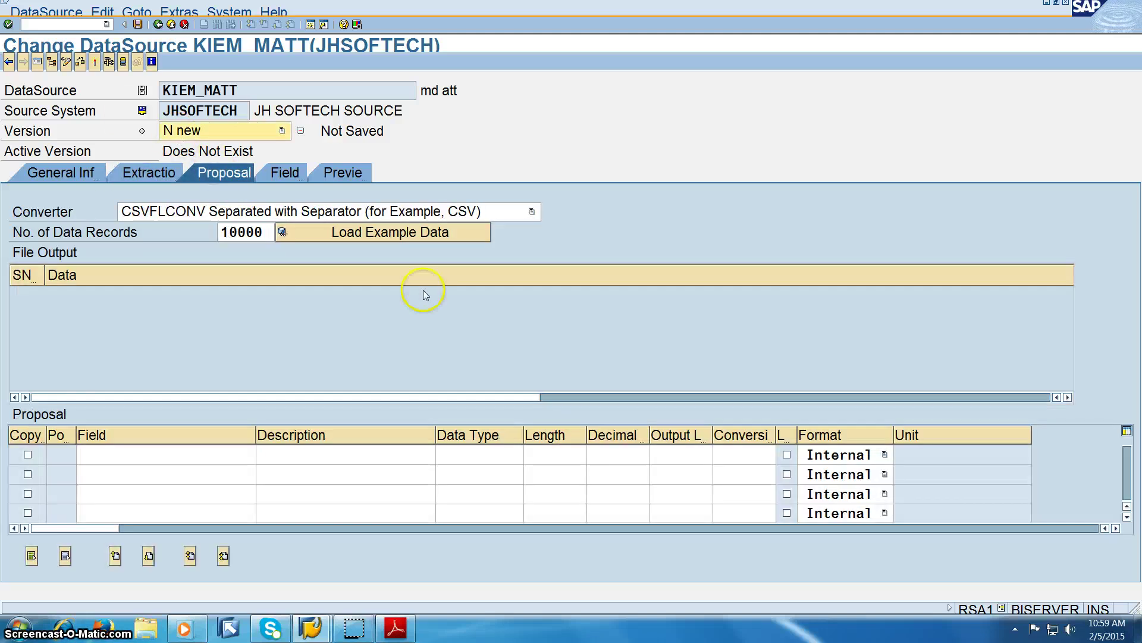
{"action": "left_click", "coordinate": [381, 231]}
{"action": "left_click", "coordinate": [286, 172]}
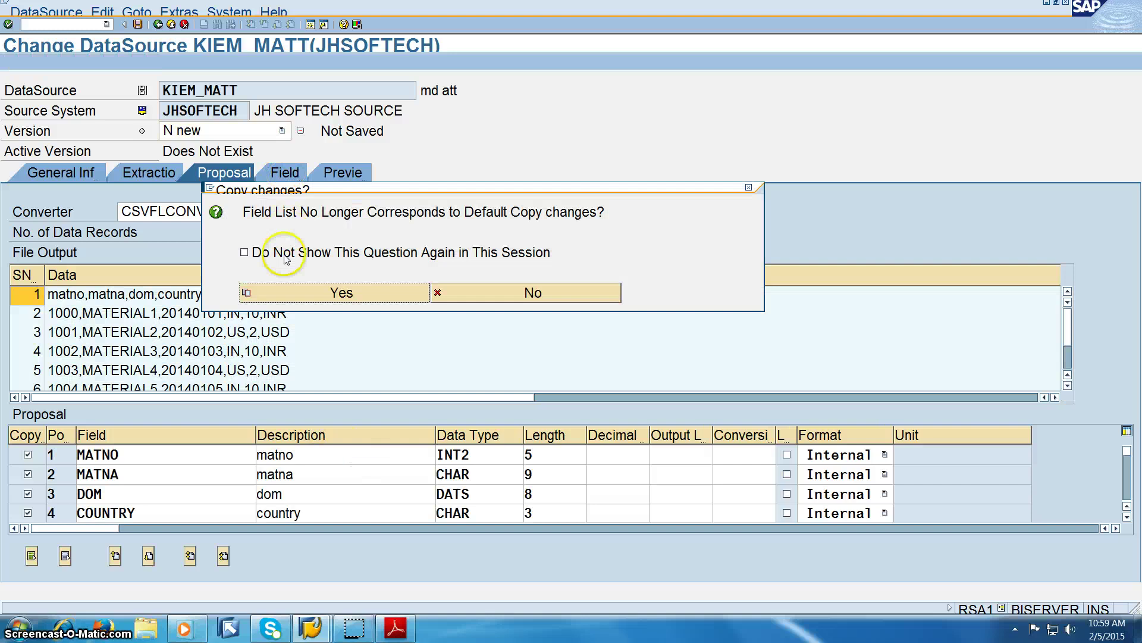
{"action": "left_click", "coordinate": [329, 289]}
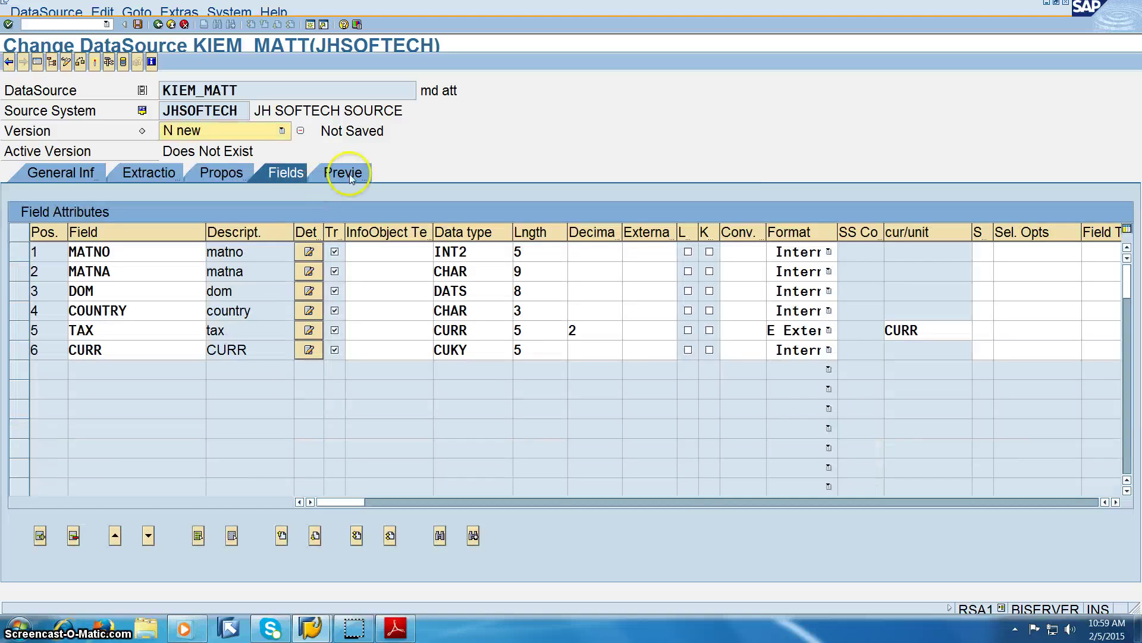
{"action": "left_click", "coordinate": [345, 172]}
{"action": "left_click", "coordinate": [369, 214]}
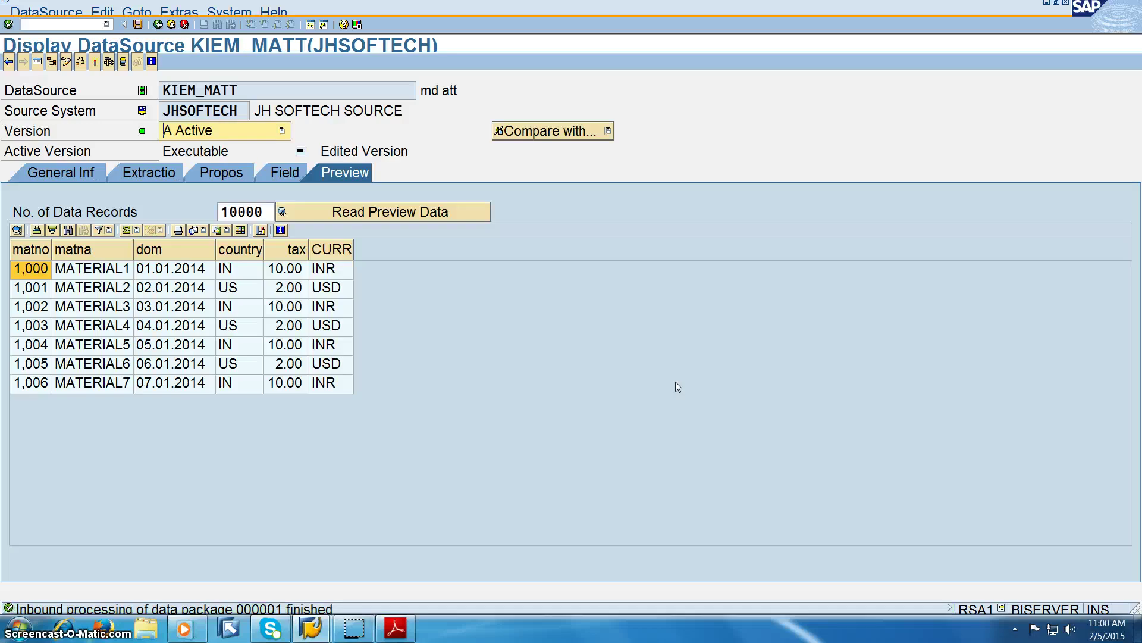
{"action": "left_click", "coordinate": [37, 62]}
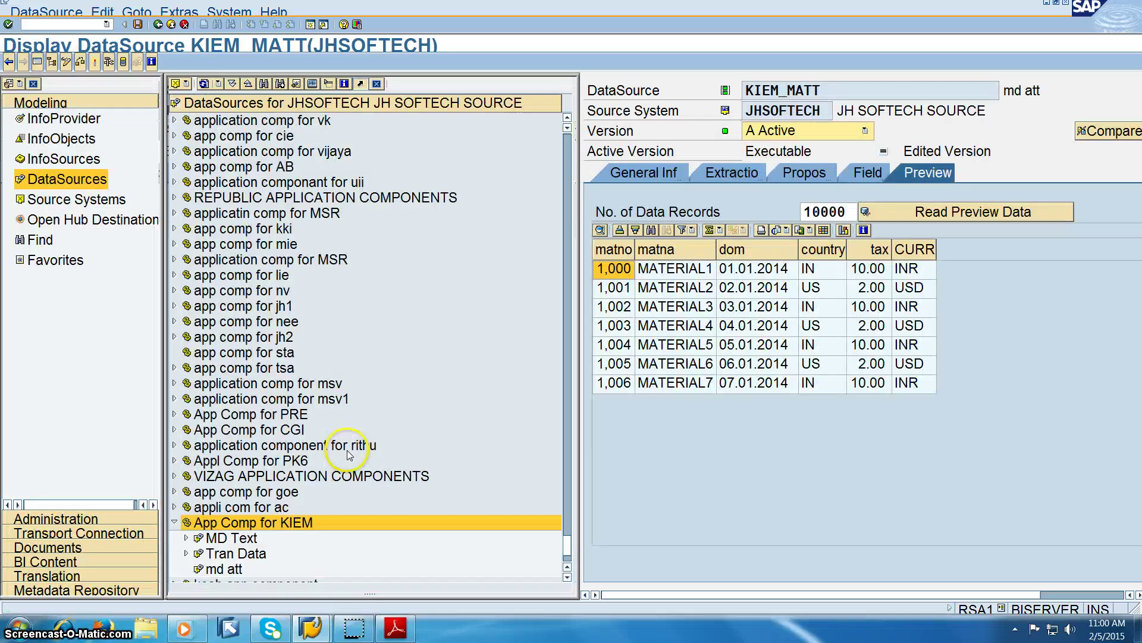
Create and save an InfoPackage for md att described as kiem_matt.
{"action": "double_click", "coordinate": [232, 568]}
{"action": "right_click", "coordinate": [232, 569]}
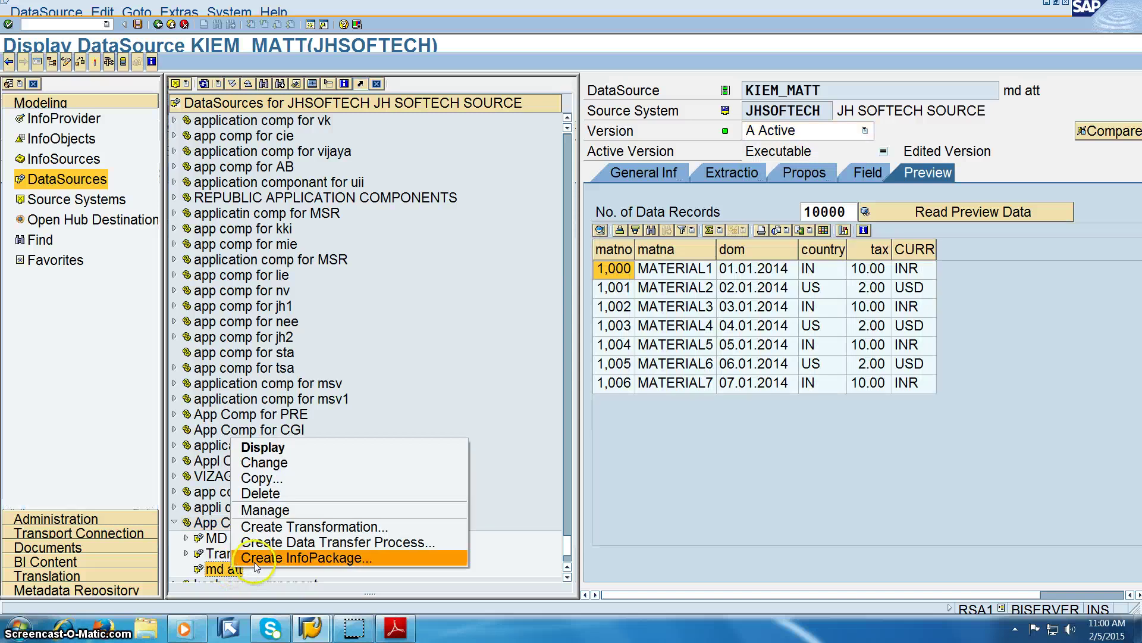
{"action": "left_click", "coordinate": [274, 559]}
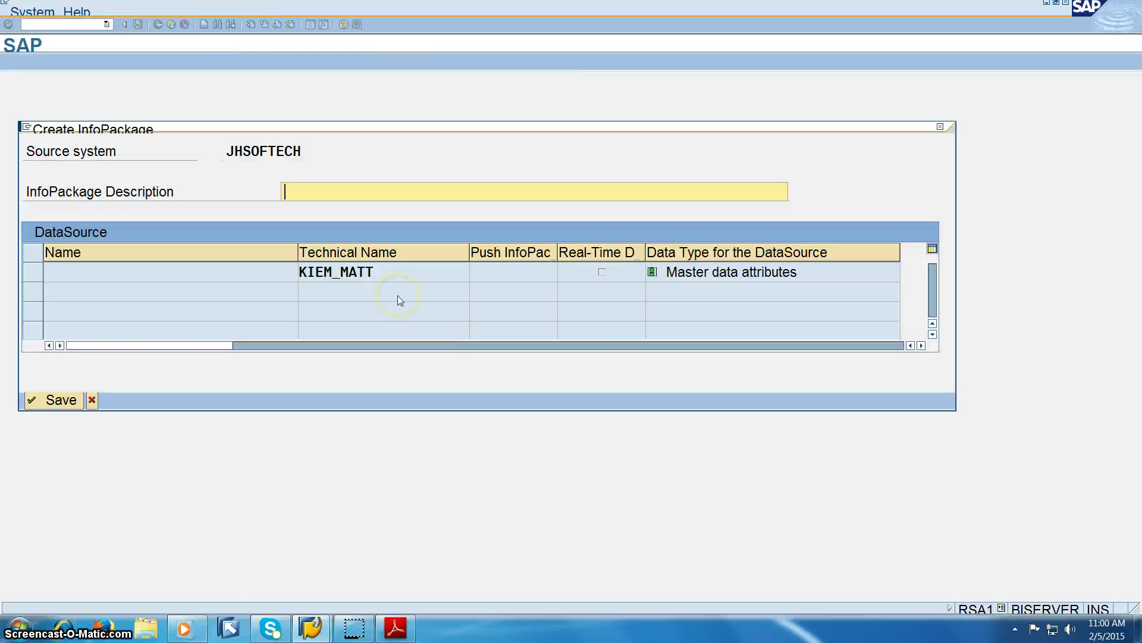
{"action": "type", "text": "m"}
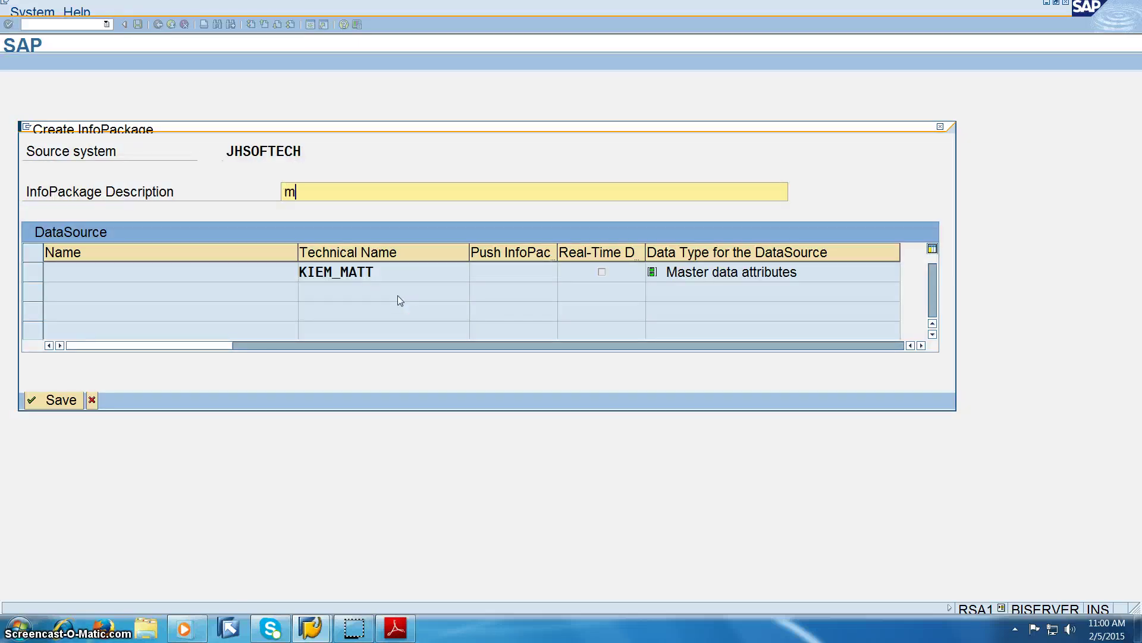
{"action": "type", "text": "ata"}
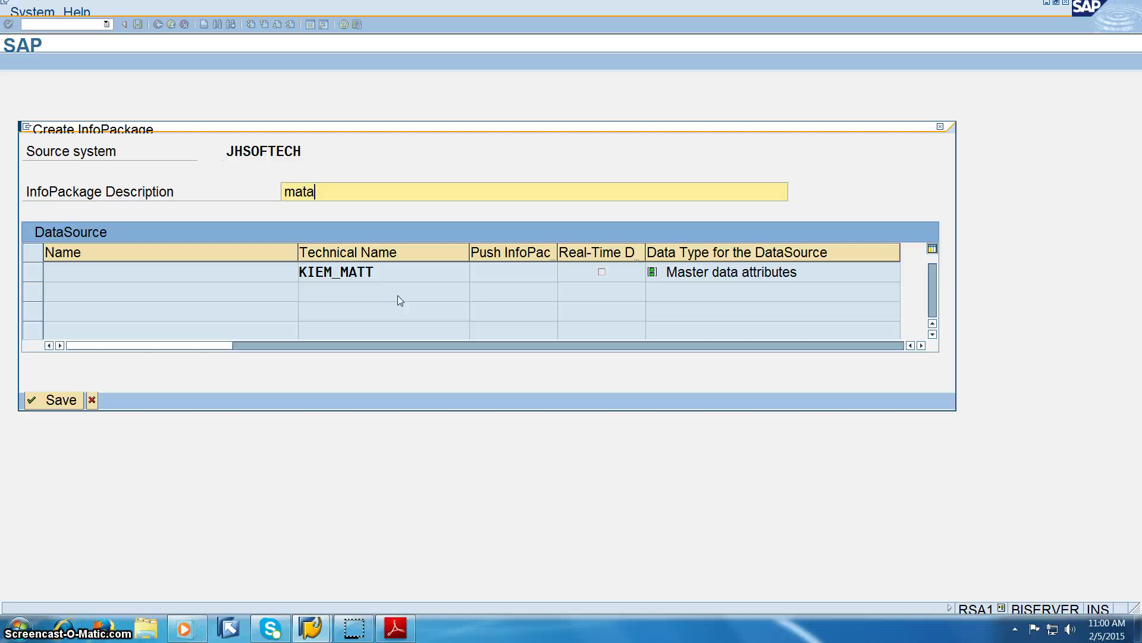
{"action": "key", "text": "BackSpace"}
{"action": "key", "text": "BackSpace"}
{"action": "key", "text": "BackSpace"}
{"action": "key", "text": "BackSpace"}
{"action": "type", "text": "kiem_mstt"}
{"action": "key", "text": "BackSpace"}
{"action": "key", "text": "BackSpace"}
{"action": "key", "text": "BackSpace"}
{"action": "type", "text": "att"}
{"action": "key", "text": "Return"}
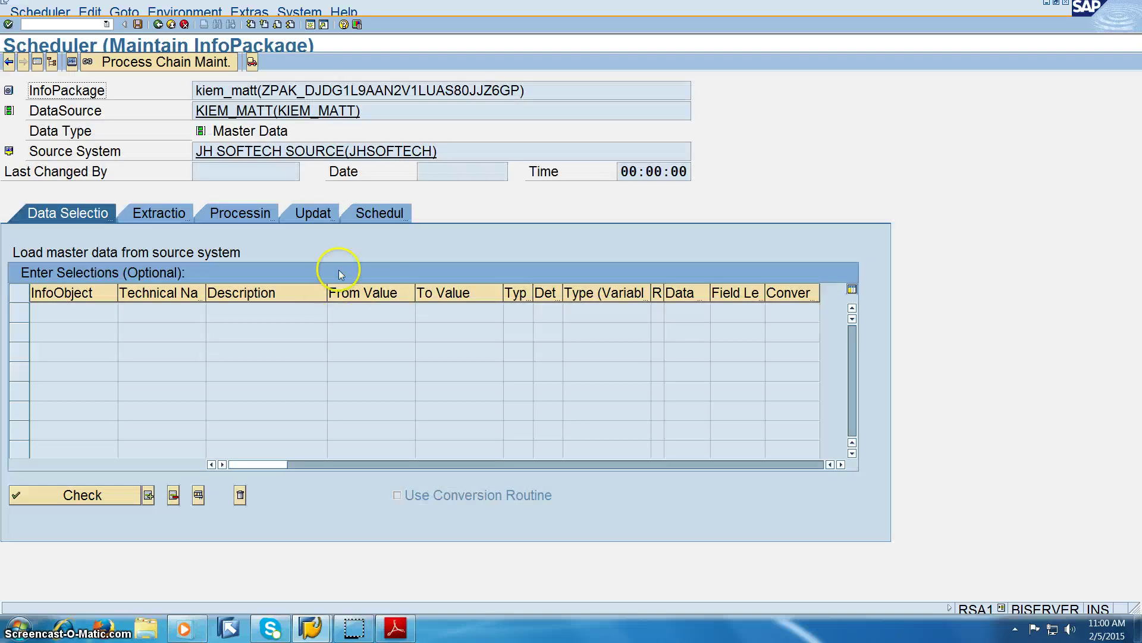
Start the load immediately and review the 7 loaded records in PSA maintenance.
{"action": "left_click", "coordinate": [381, 213]}
{"action": "left_click", "coordinate": [134, 401]}
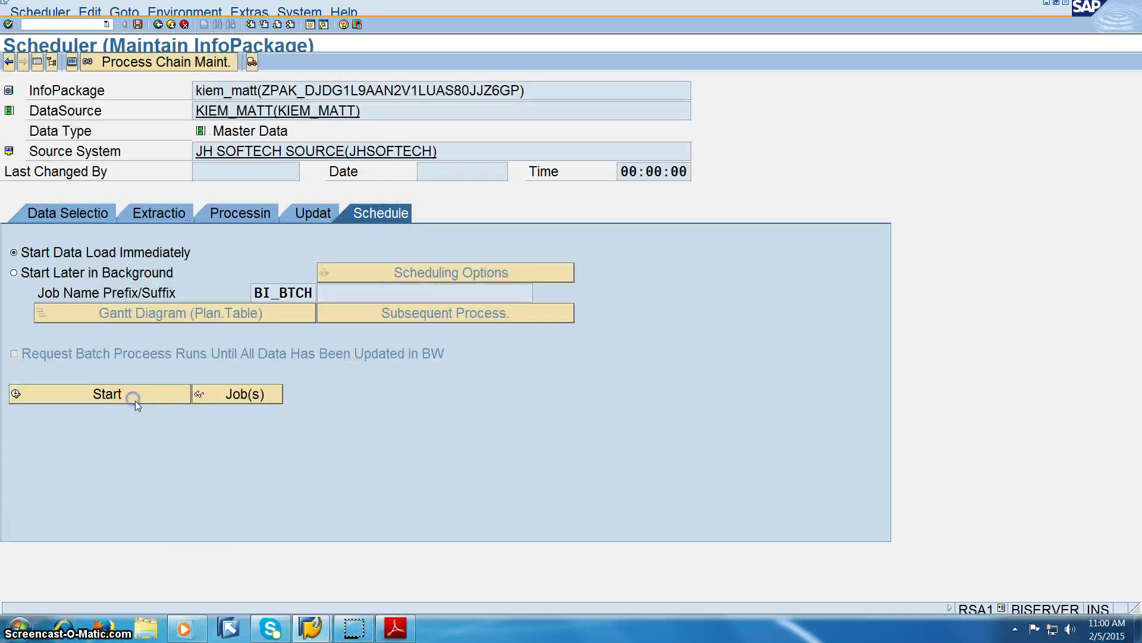
{"action": "left_click", "coordinate": [140, 390]}
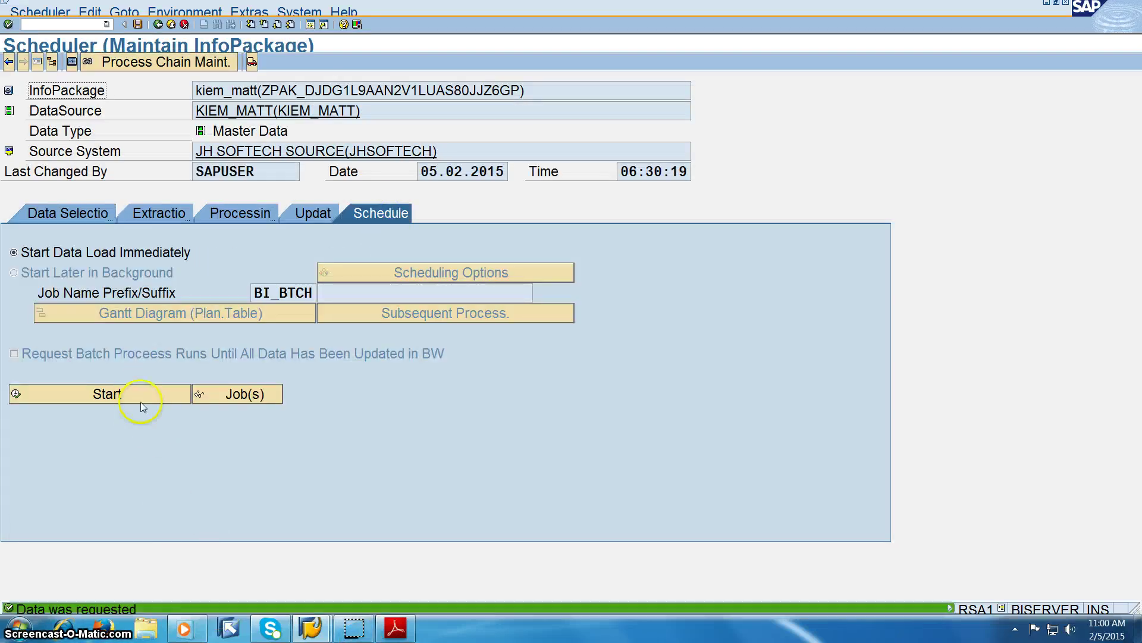
{"action": "left_click", "coordinate": [71, 62]}
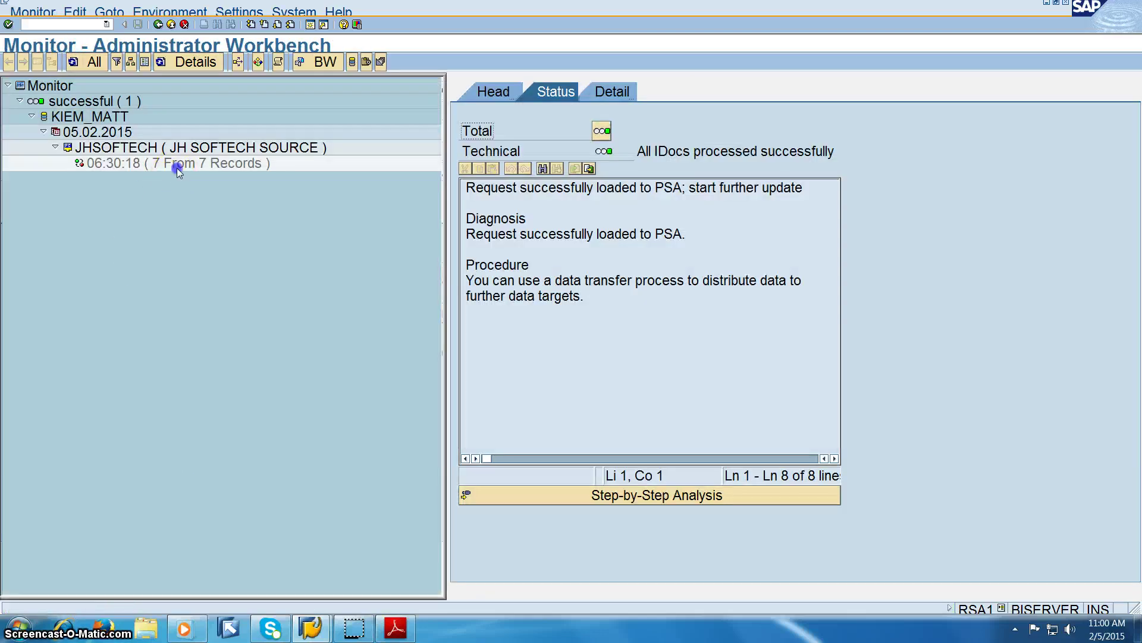
{"action": "left_click", "coordinate": [177, 168]}
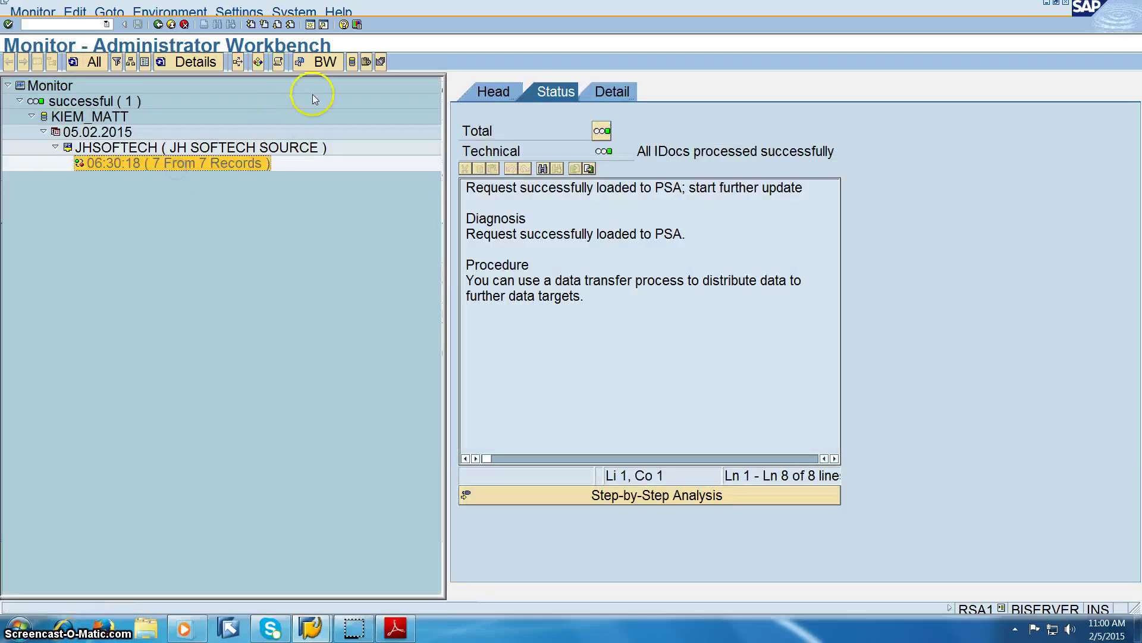
{"action": "left_click", "coordinate": [352, 62]}
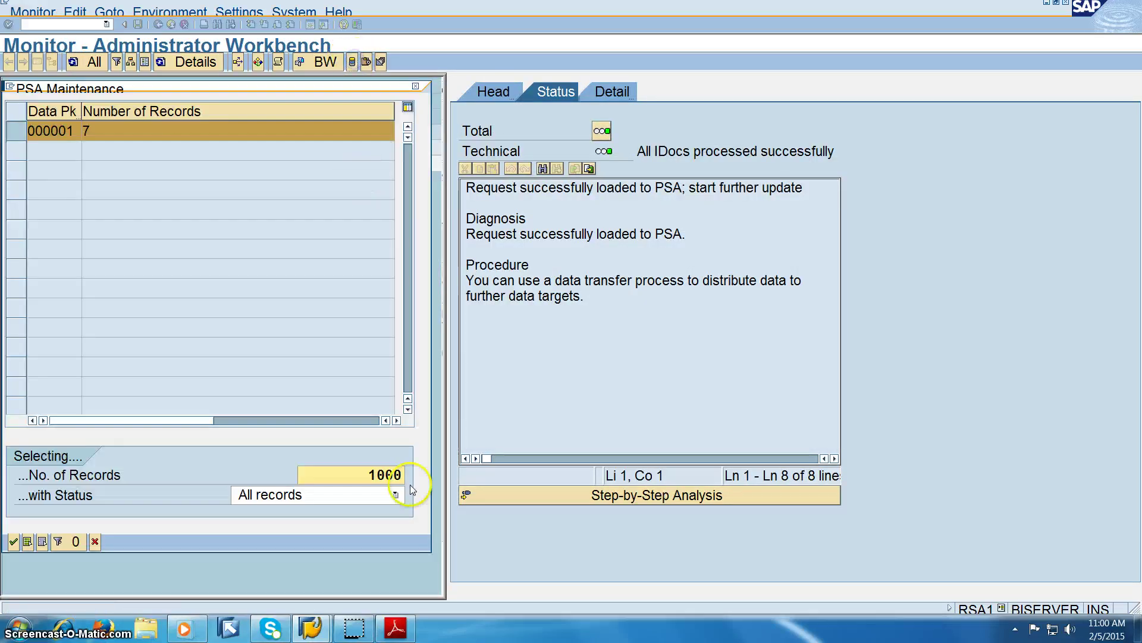
{"action": "left_click", "coordinate": [13, 541]}
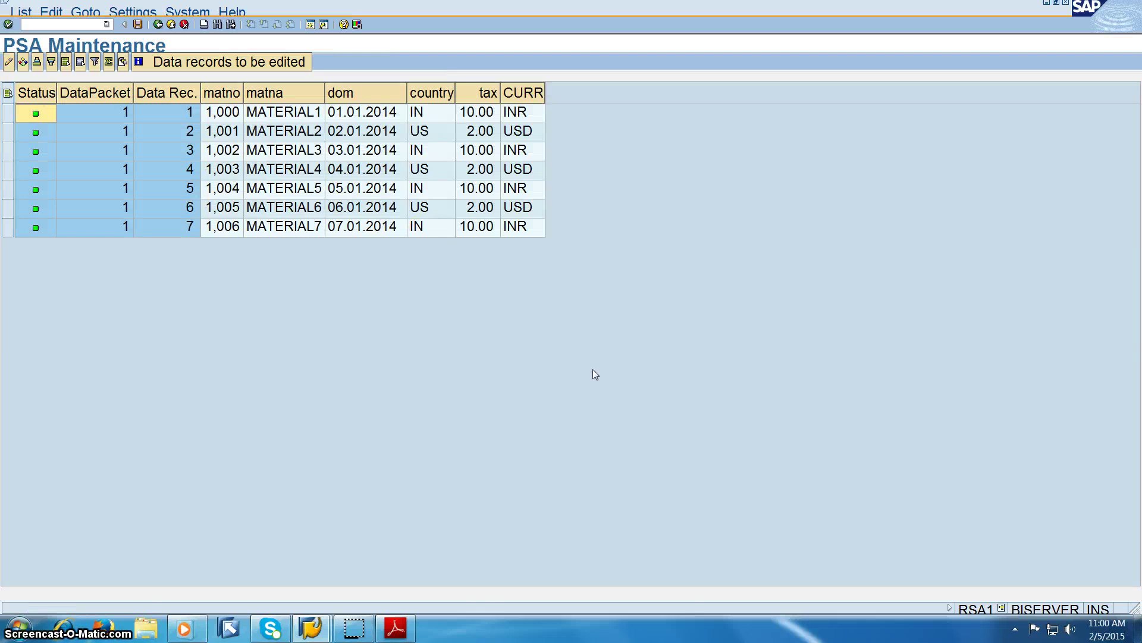
{"action": "key", "text": "F3"}
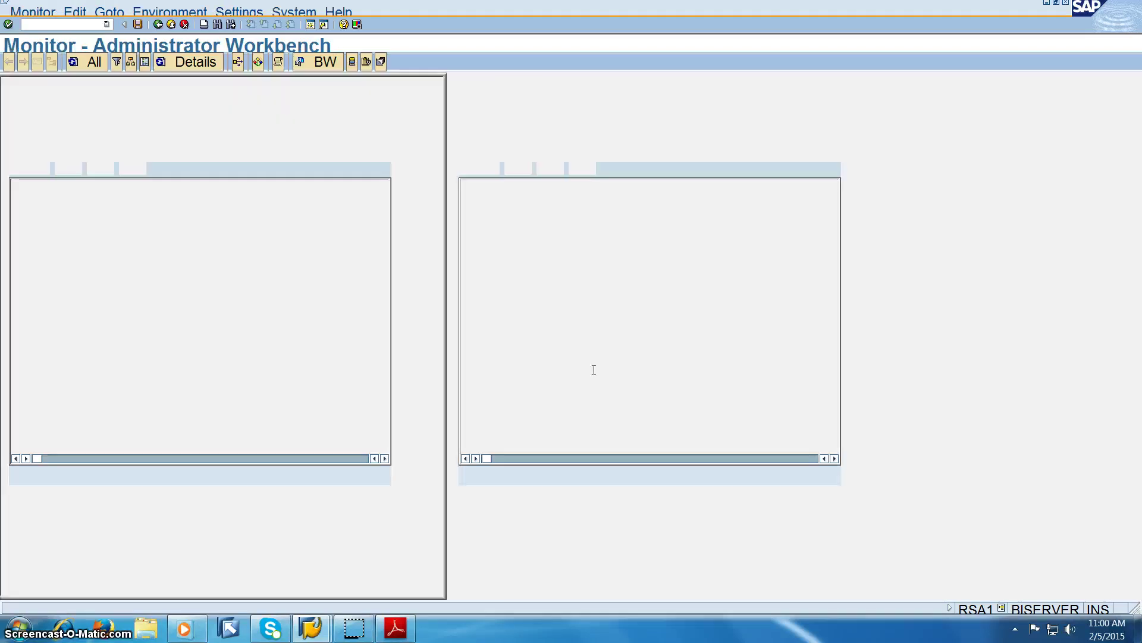
{"action": "key", "text": "F3"}
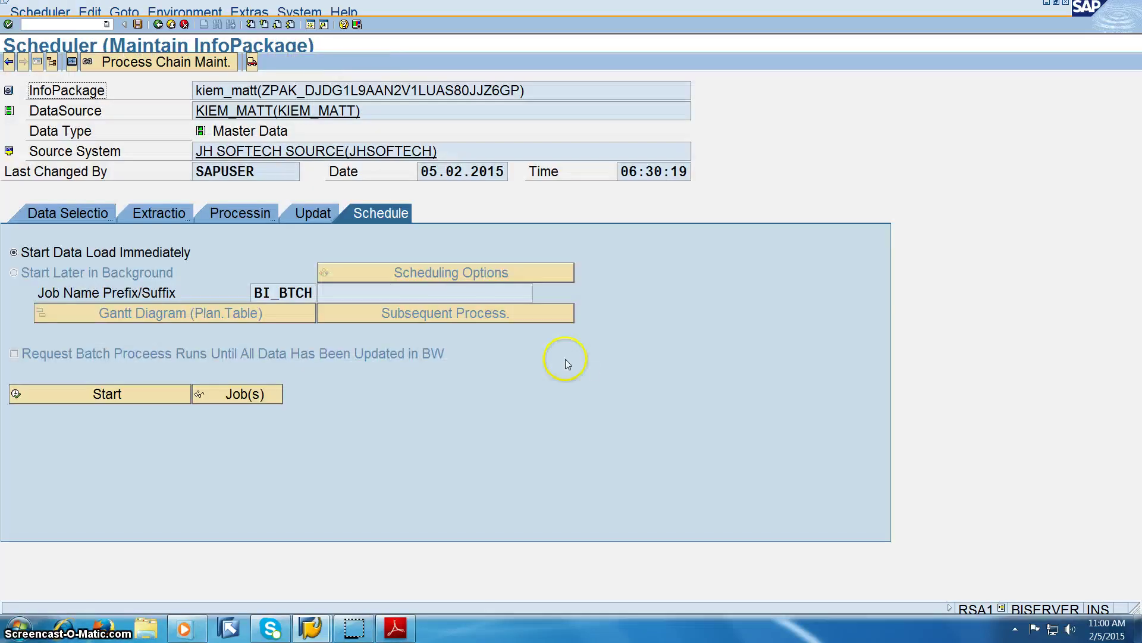
Start a new transformation on the Material Number (Attribute) target in the InfoProvider tree.
{"action": "left_click", "coordinate": [40, 62]}
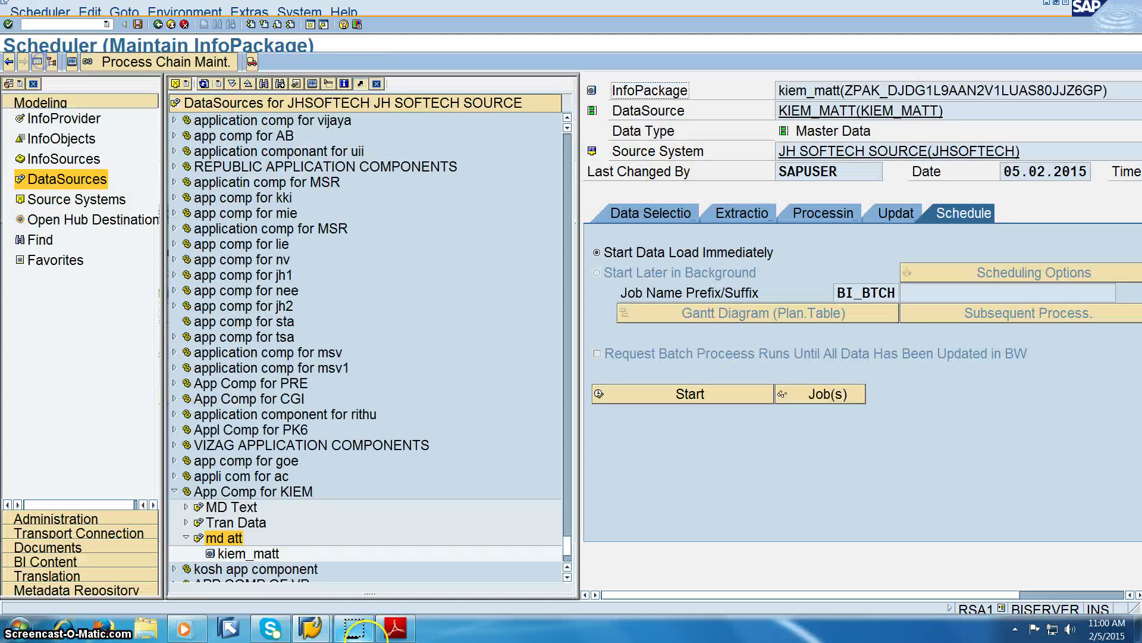
{"action": "left_click", "coordinate": [542, 124]}
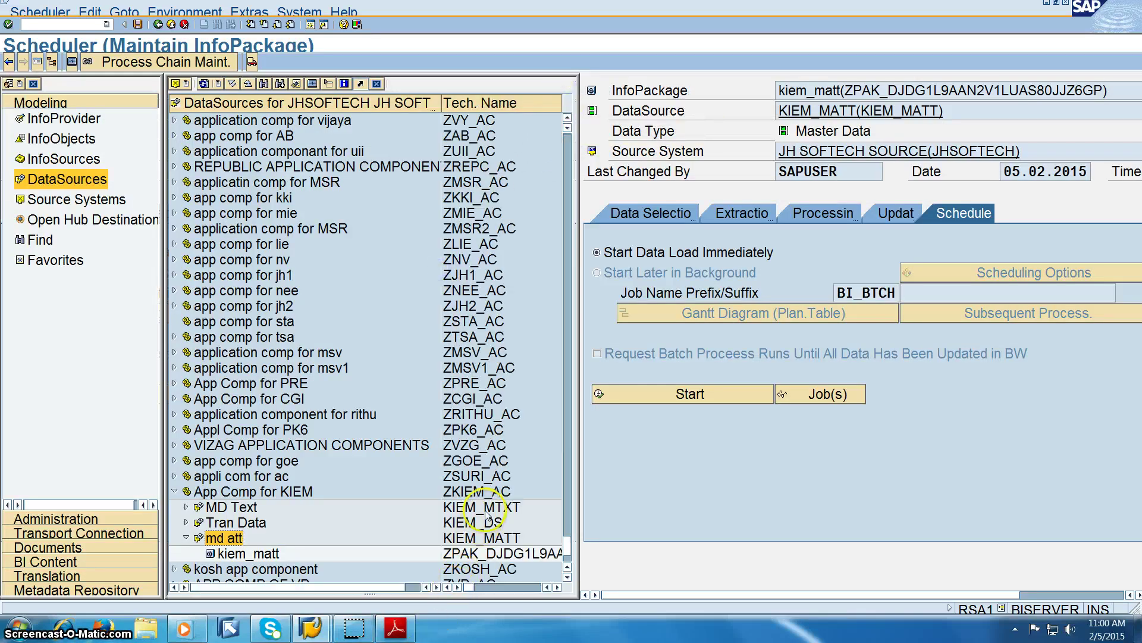
{"action": "left_click", "coordinate": [485, 511]}
{"action": "left_click", "coordinate": [479, 539]}
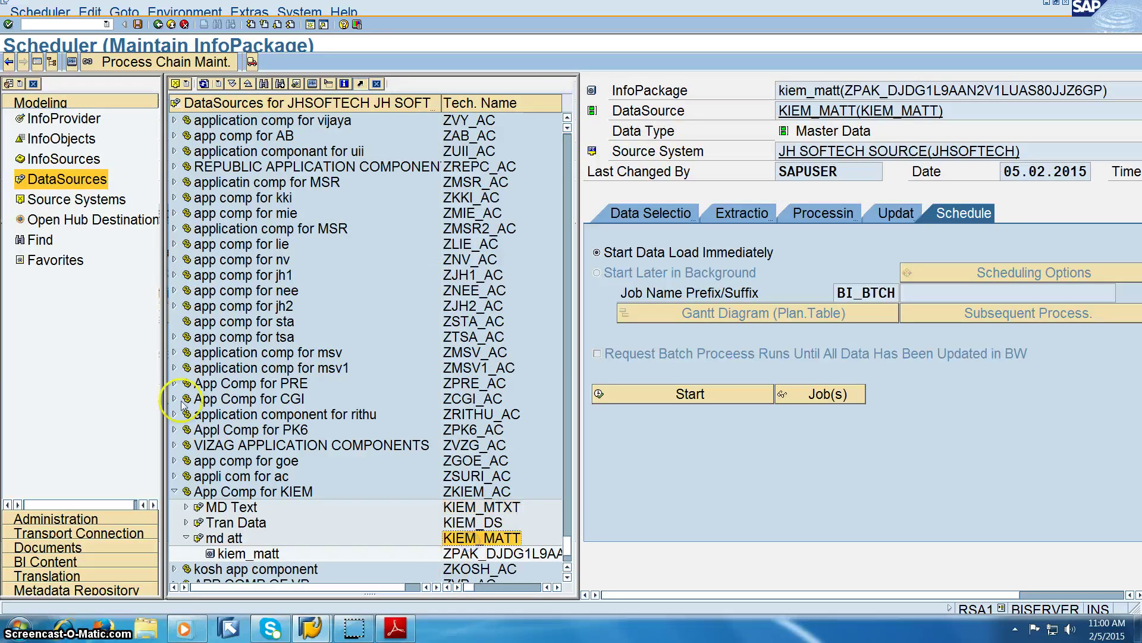
{"action": "left_click", "coordinate": [62, 119]}
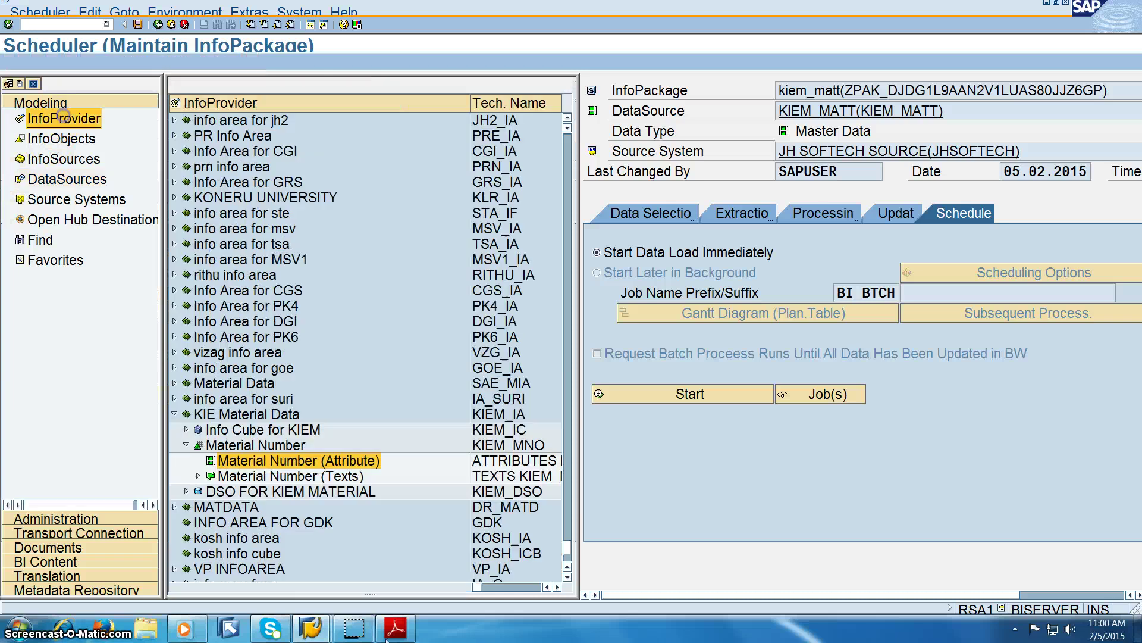
{"action": "right_click", "coordinate": [272, 465]}
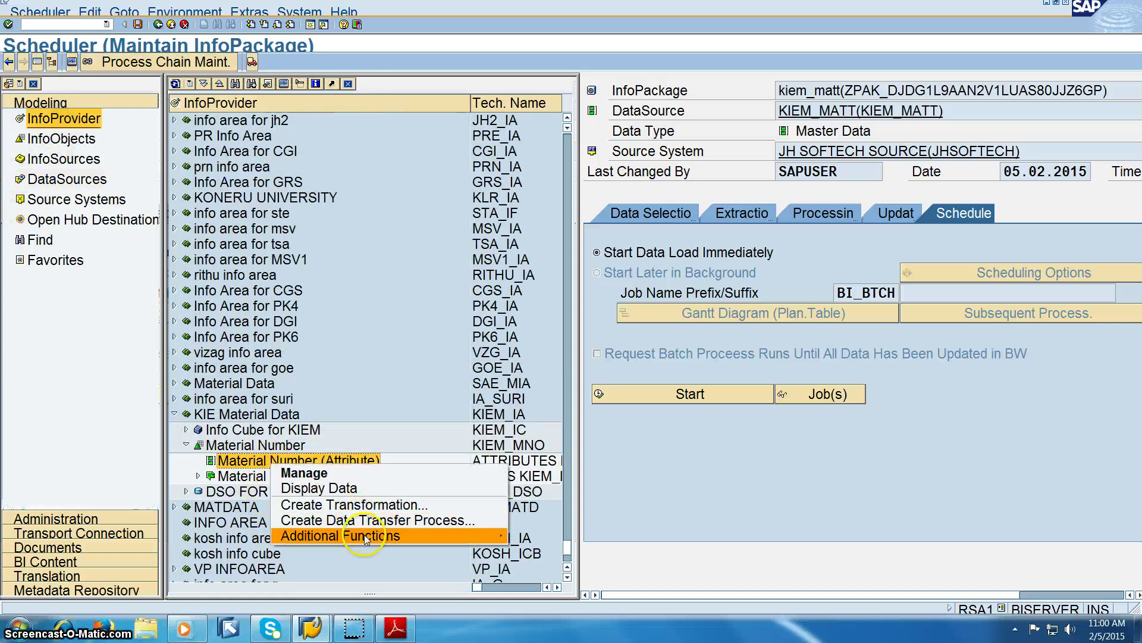
{"action": "left_click", "coordinate": [357, 505]}
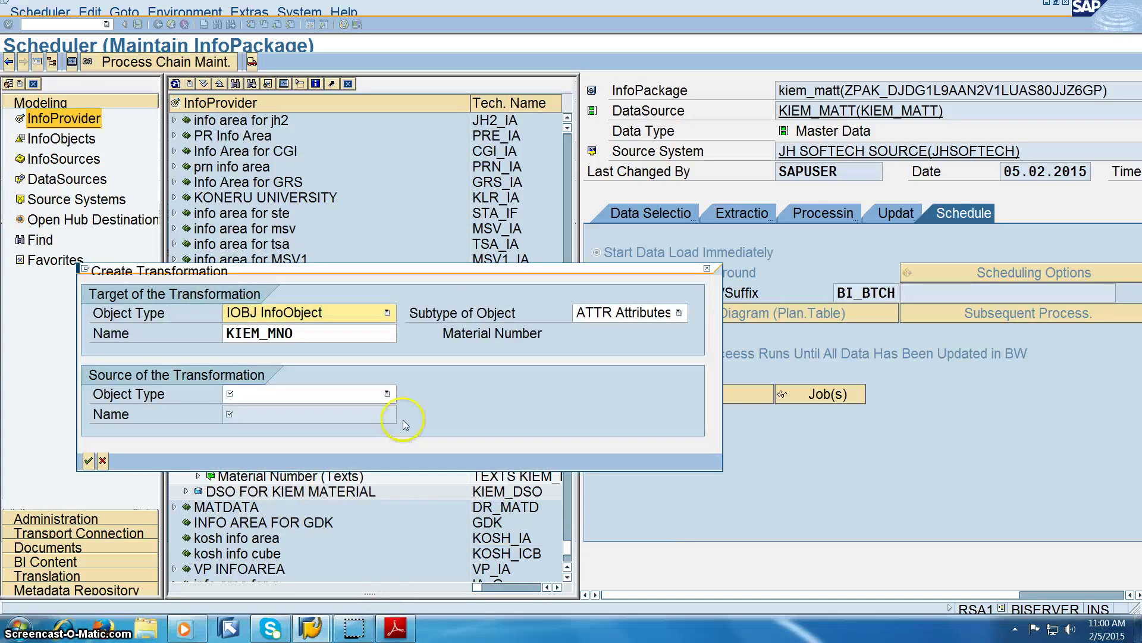
Set the source to DataSource KIEM_MATT, found via a *kiem* search, and confirm.
{"action": "left_click", "coordinate": [387, 393]}
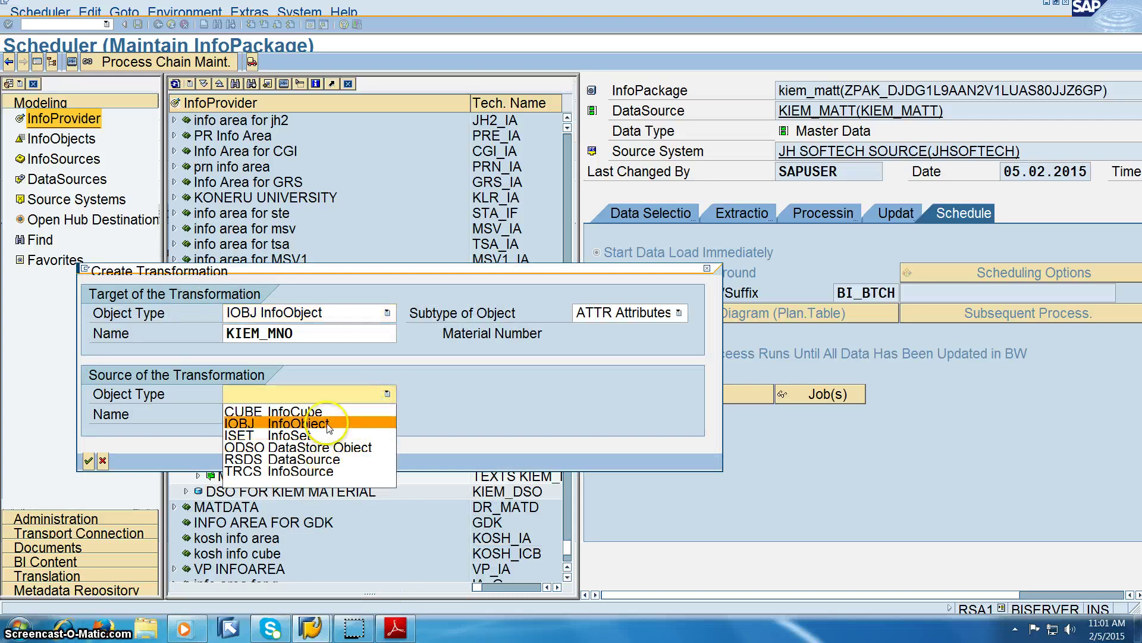
{"action": "left_click", "coordinate": [333, 460]}
{"action": "left_click", "coordinate": [332, 420]}
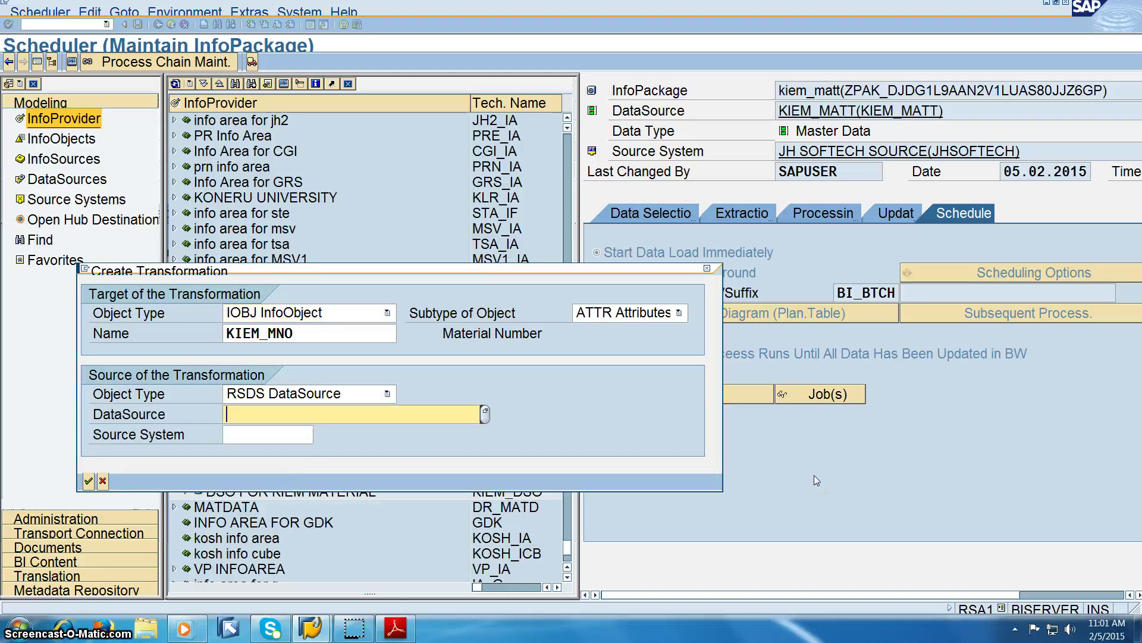
{"action": "type", "text": "*kiem*"}
{"action": "key", "text": "F4"}
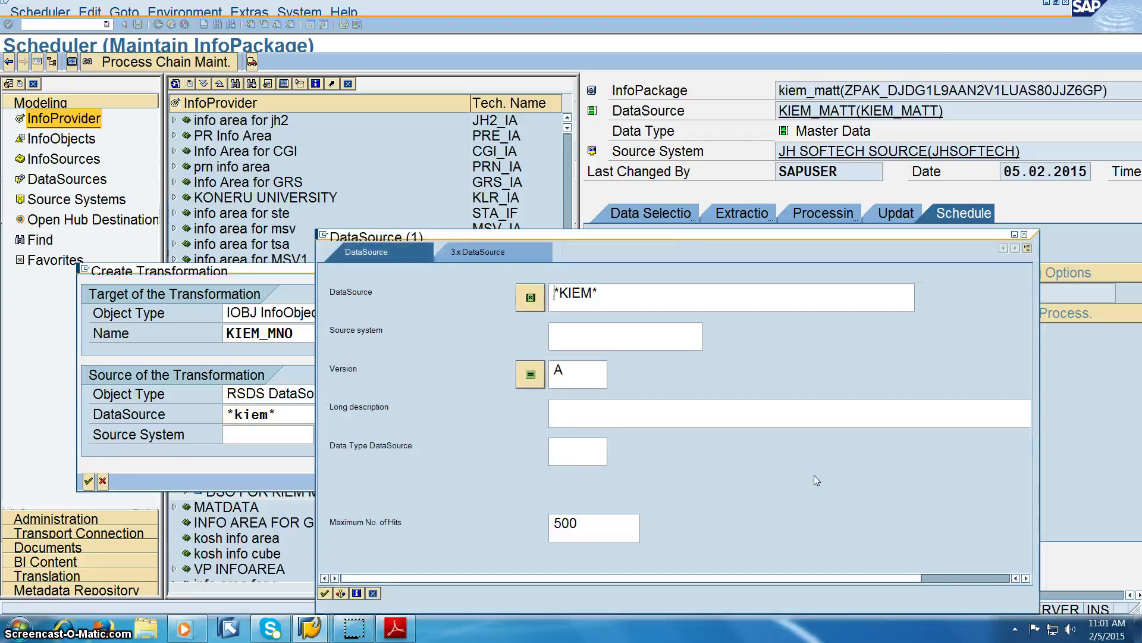
{"action": "key", "text": "Return"}
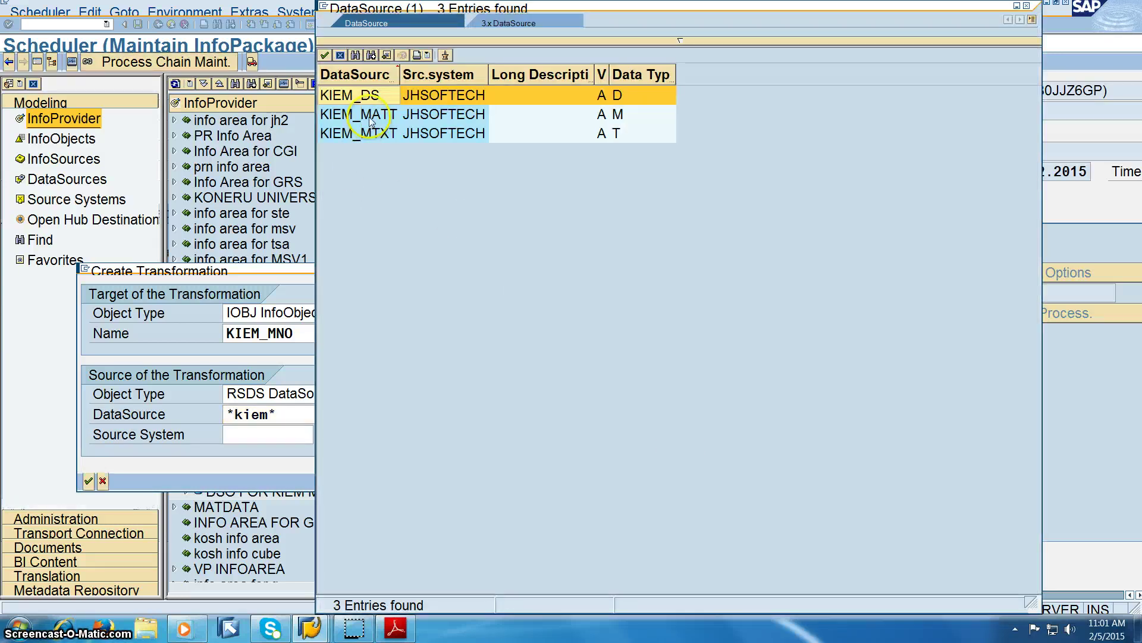
{"action": "double_click", "coordinate": [370, 116]}
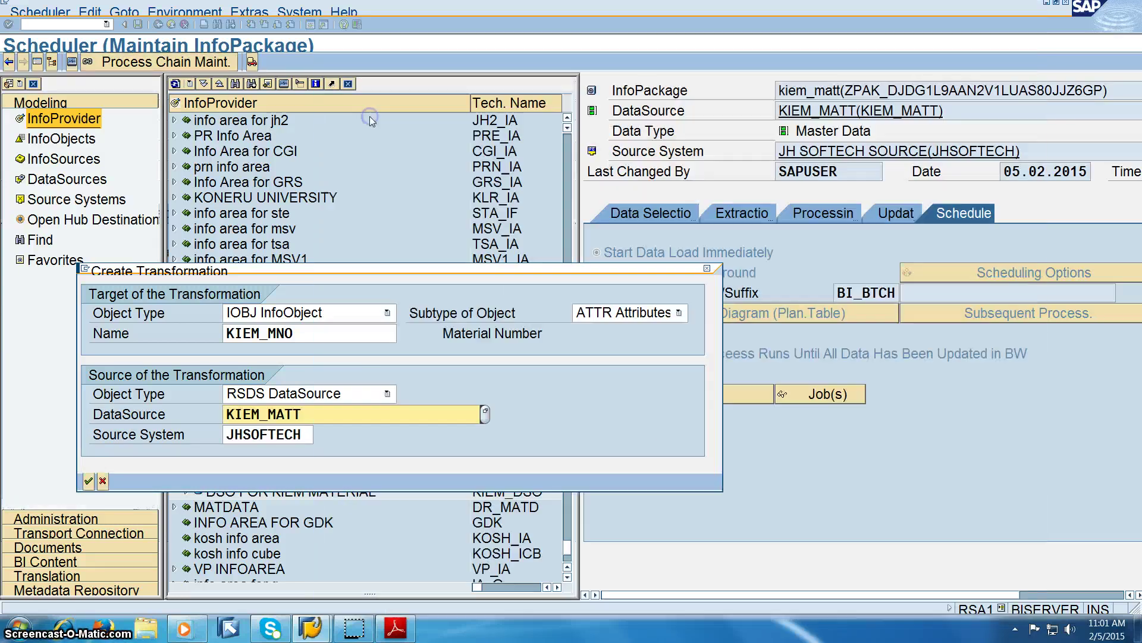
{"action": "left_click", "coordinate": [89, 481]}
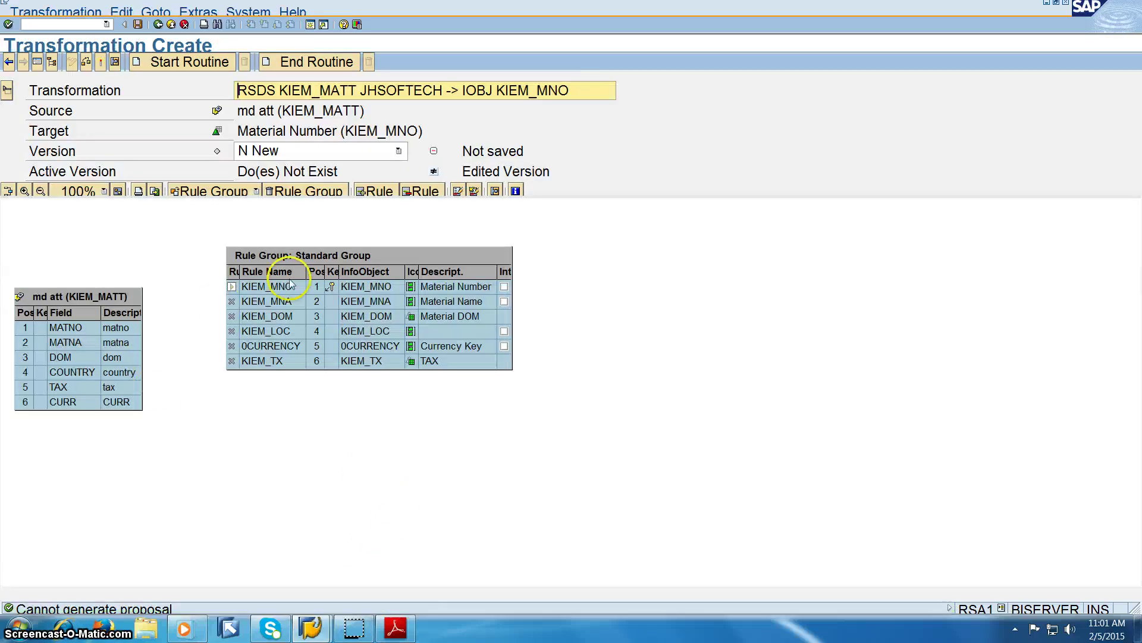
Map MATNO, MATNA, DOM and TAX to the KIEM_MNO, KIEM_MNA, KIEM_DOM and KIEM_TX rules.
{"action": "left_click_drag", "start_coordinate": [356, 253], "coordinate": [389, 308]}
{"action": "left_click", "coordinate": [132, 287]}
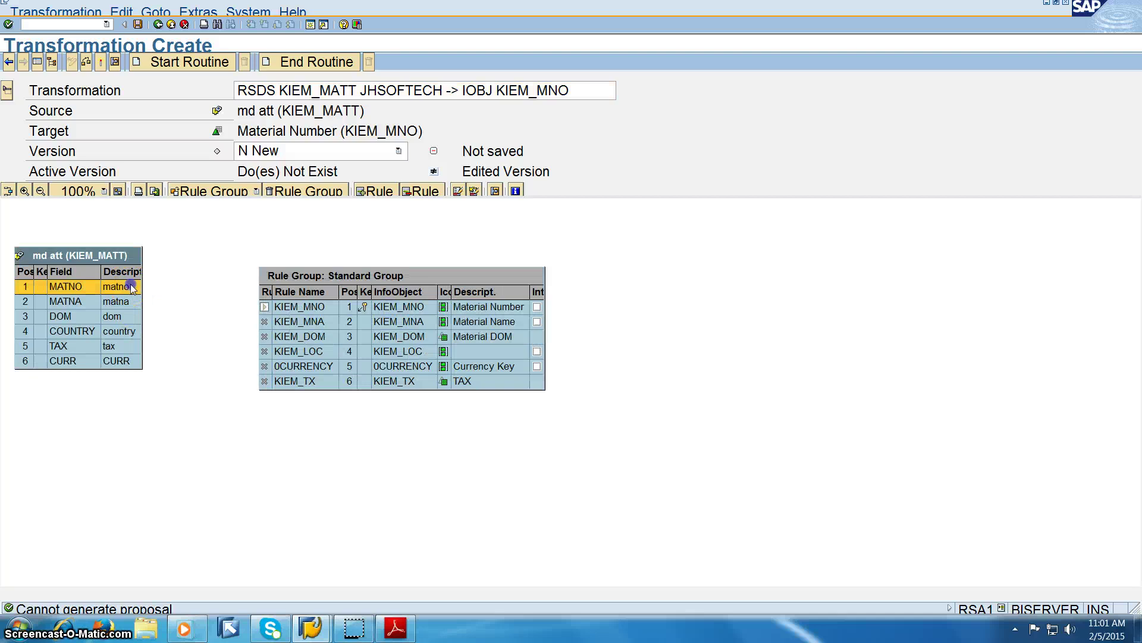
{"action": "left_click_drag", "start_coordinate": [260, 310], "coordinate": [260, 309]}
{"action": "left_click_drag", "start_coordinate": [119, 301], "coordinate": [269, 341]}
{"action": "left_click_drag", "start_coordinate": [119, 331], "coordinate": [263, 351]}
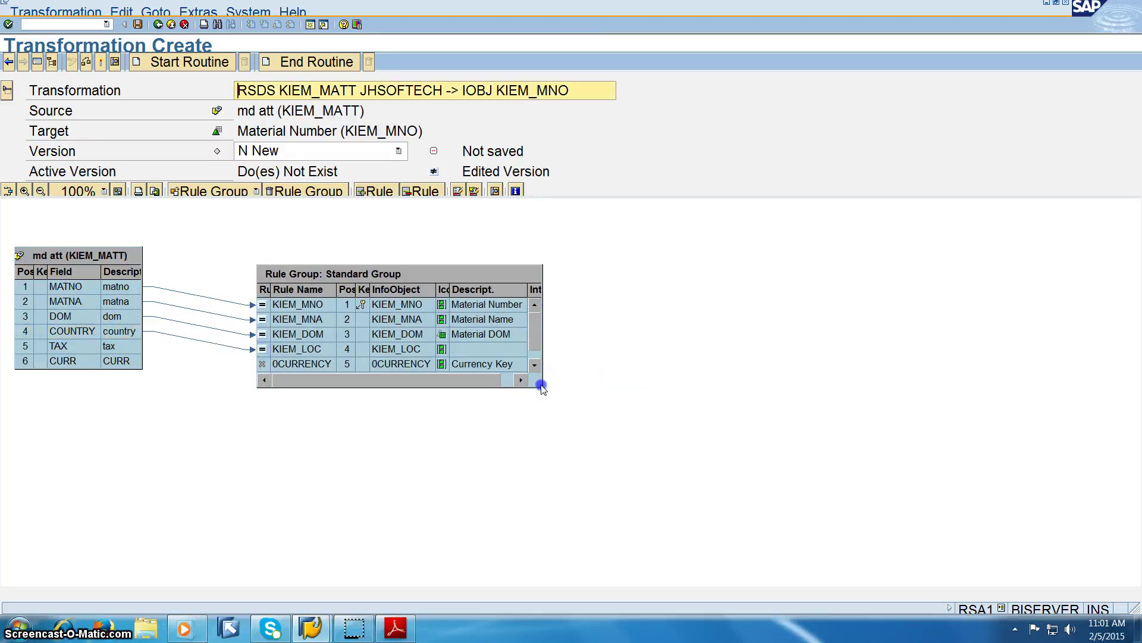
{"action": "left_click_drag", "start_coordinate": [540, 387], "coordinate": [542, 457]}
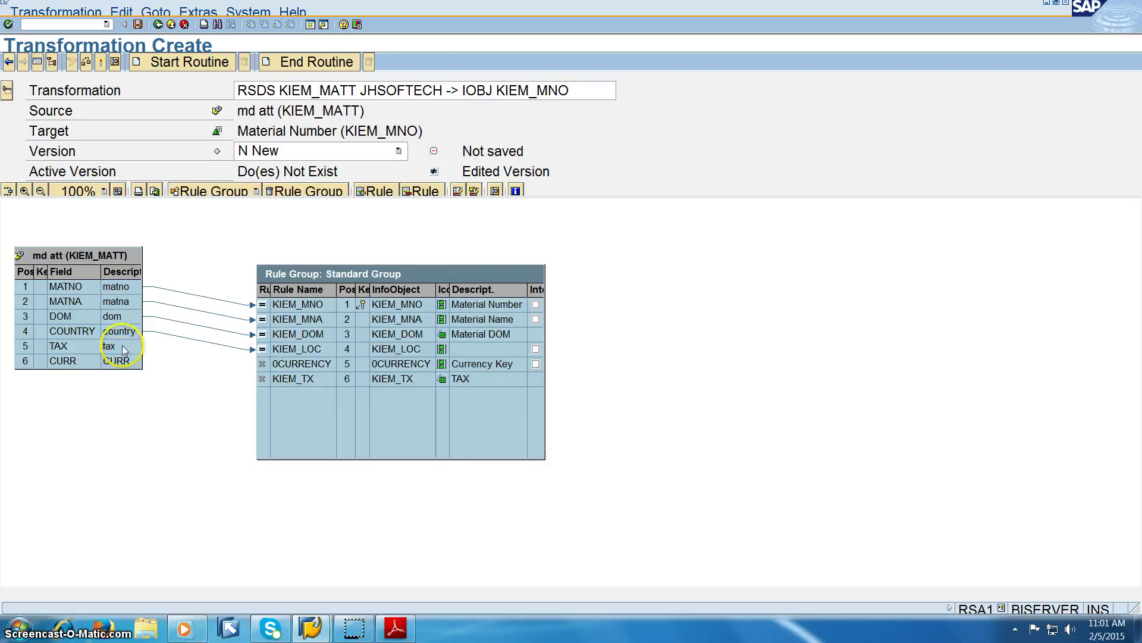
{"action": "left_click_drag", "start_coordinate": [123, 350], "coordinate": [256, 363]}
Save and check the KIEM_MATT to KIEM_MNO transformation.
{"action": "left_click", "coordinate": [155, 190]}
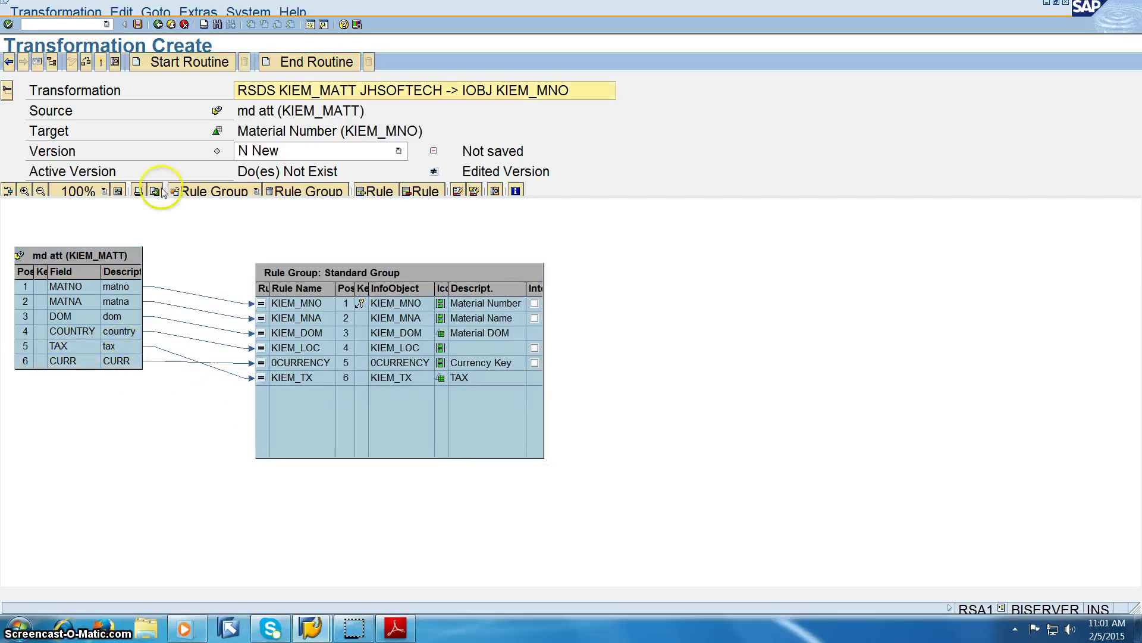
{"action": "left_click", "coordinate": [265, 338]}
{"action": "key", "text": "ctrl+s"}
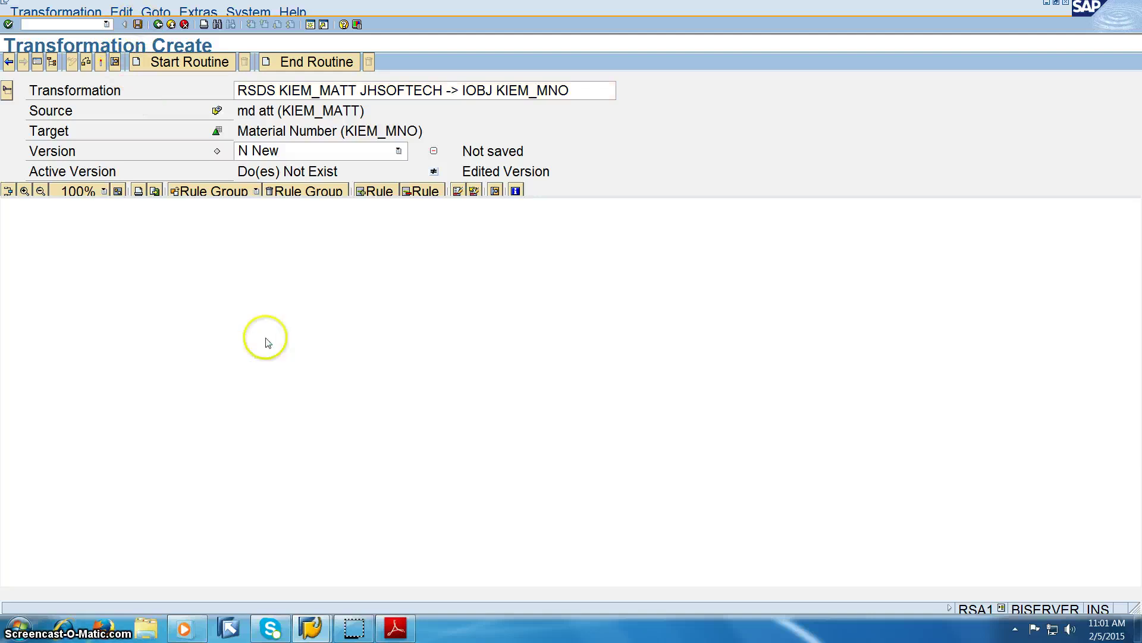
{"action": "left_click", "coordinate": [101, 62]}
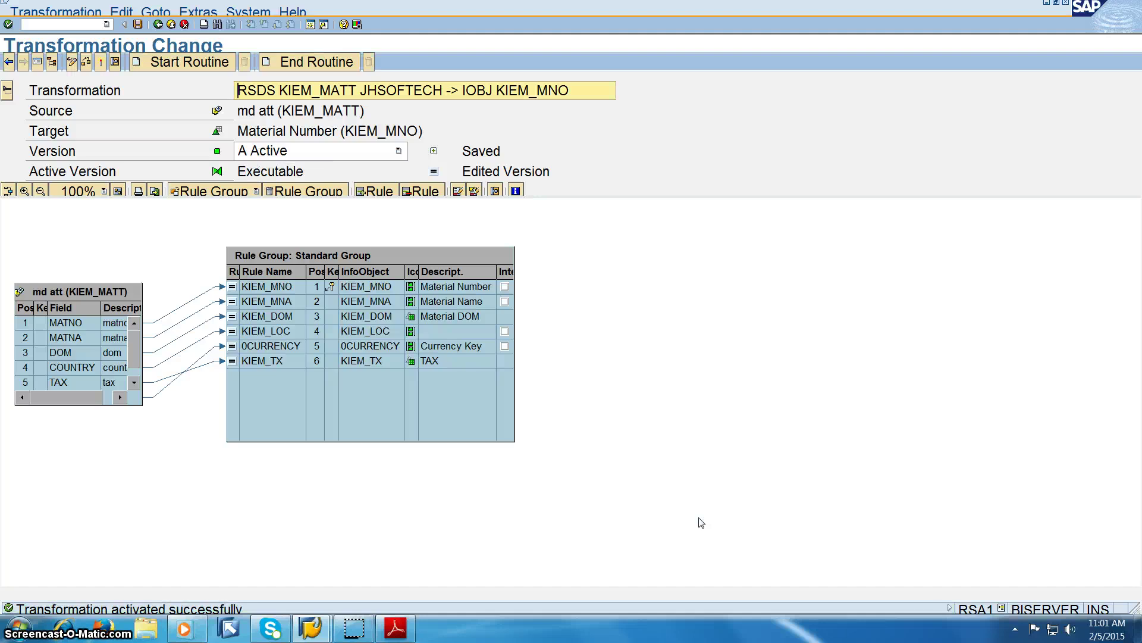
{"action": "left_click", "coordinate": [37, 62]}
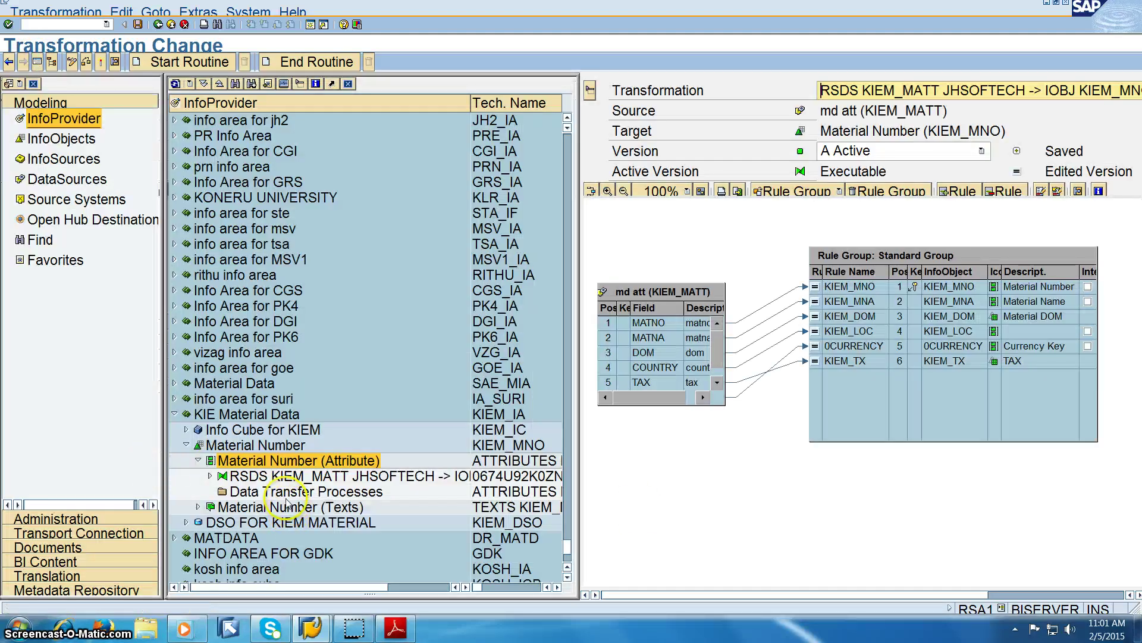
Create a data transfer process with Full extraction mode and check it.
{"action": "right_click", "coordinate": [288, 493]}
{"action": "left_click", "coordinate": [337, 504]}
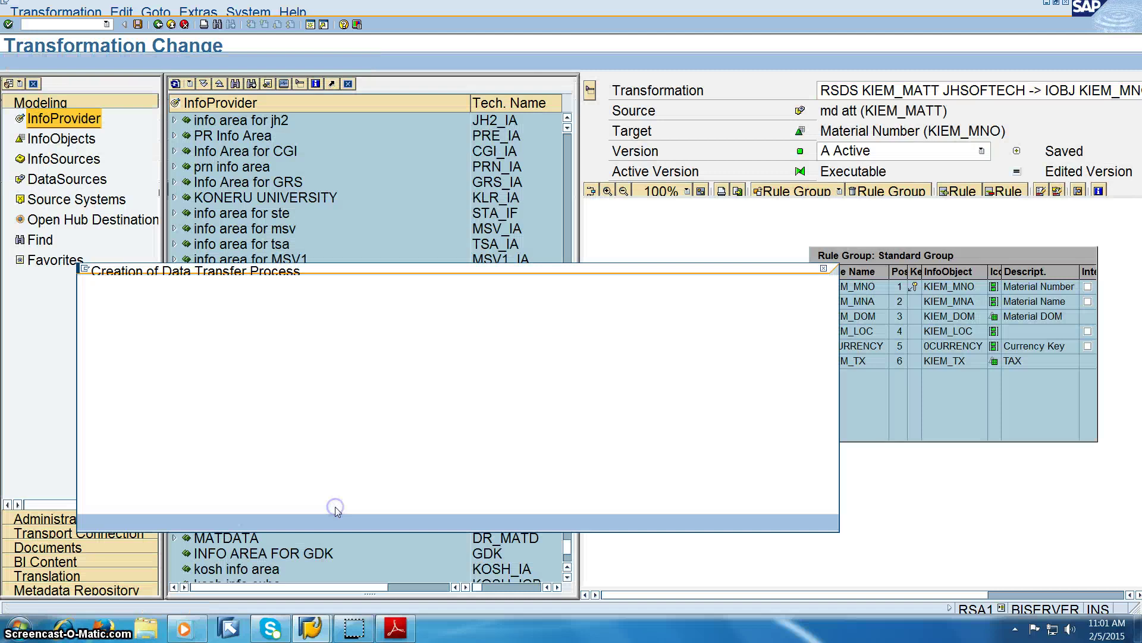
{"action": "left_click", "coordinate": [88, 521]}
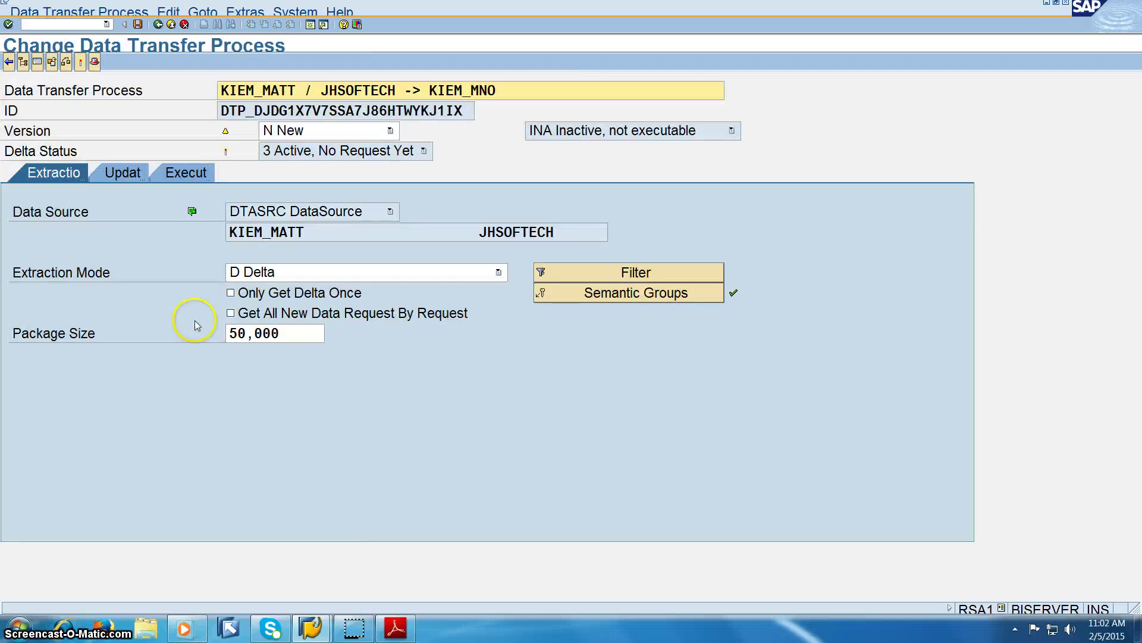
{"action": "left_click", "coordinate": [288, 273]}
{"action": "left_click", "coordinate": [256, 300]}
{"action": "left_click", "coordinate": [186, 153]}
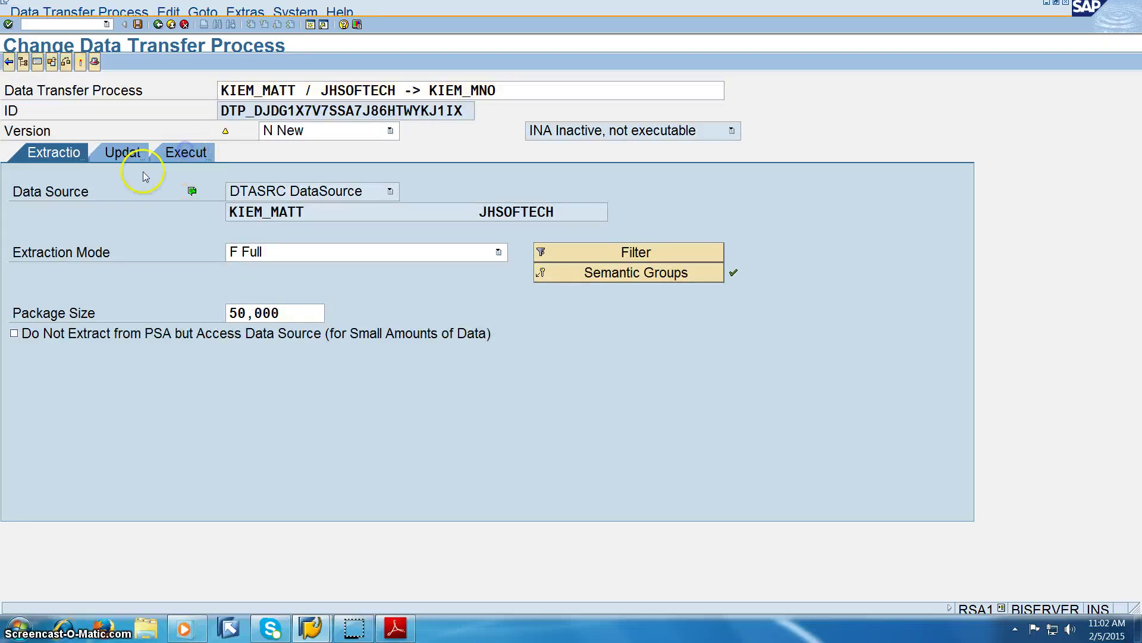
{"action": "left_click", "coordinate": [80, 62]}
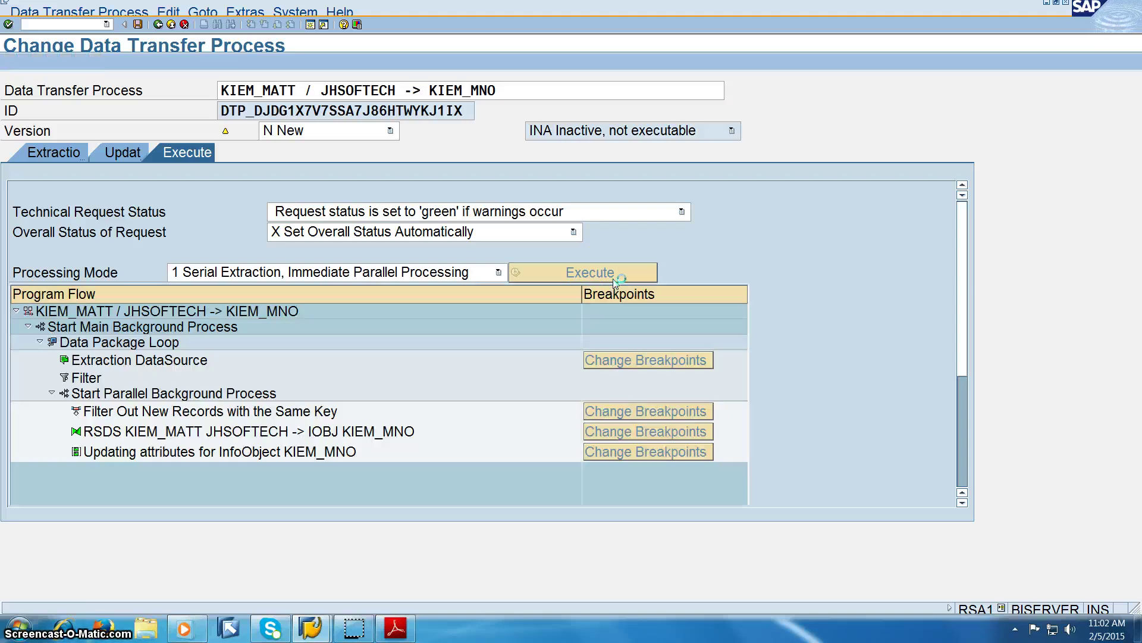
Execute the DTP and refresh its monitor until the 7 records are loaded.
{"action": "left_click", "coordinate": [625, 271]}
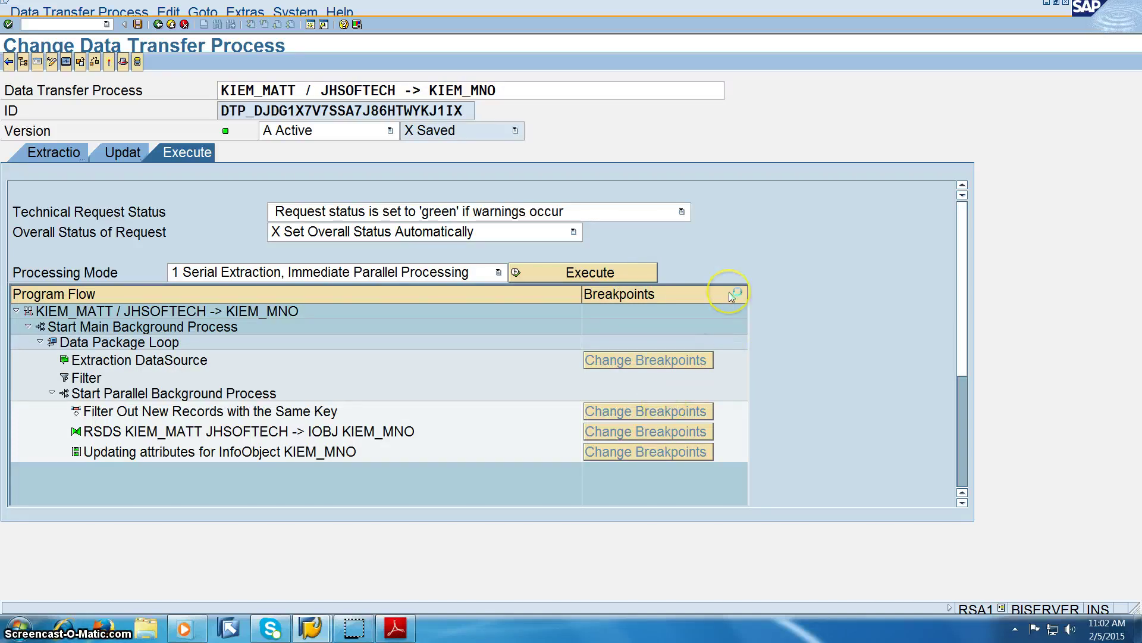
{"action": "left_click", "coordinate": [311, 312]}
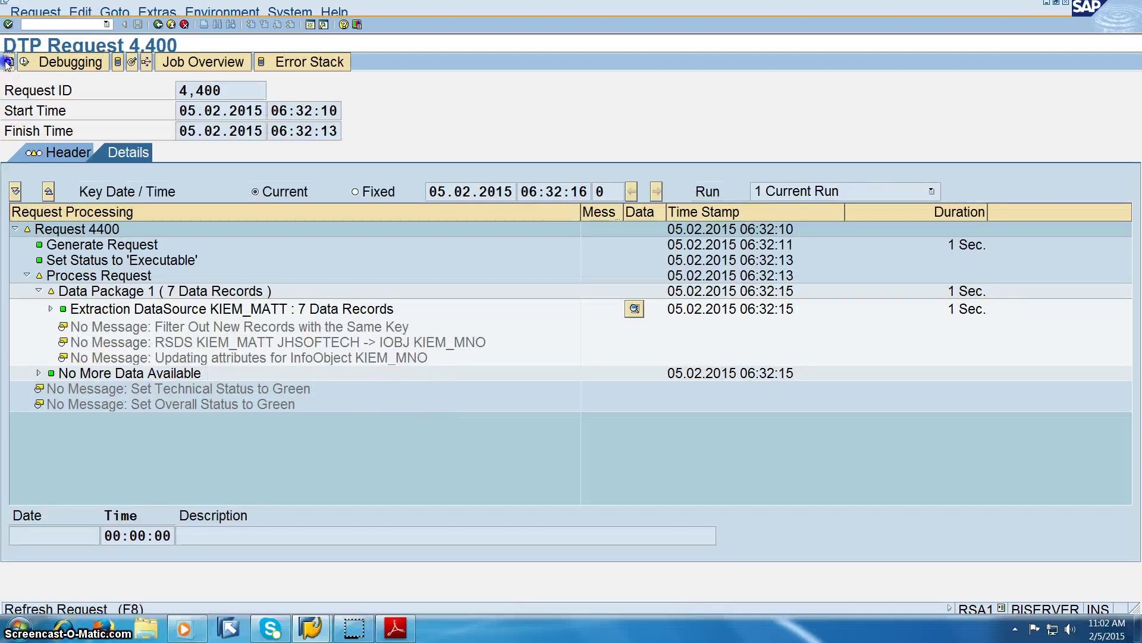
{"action": "left_click", "coordinate": [8, 62]}
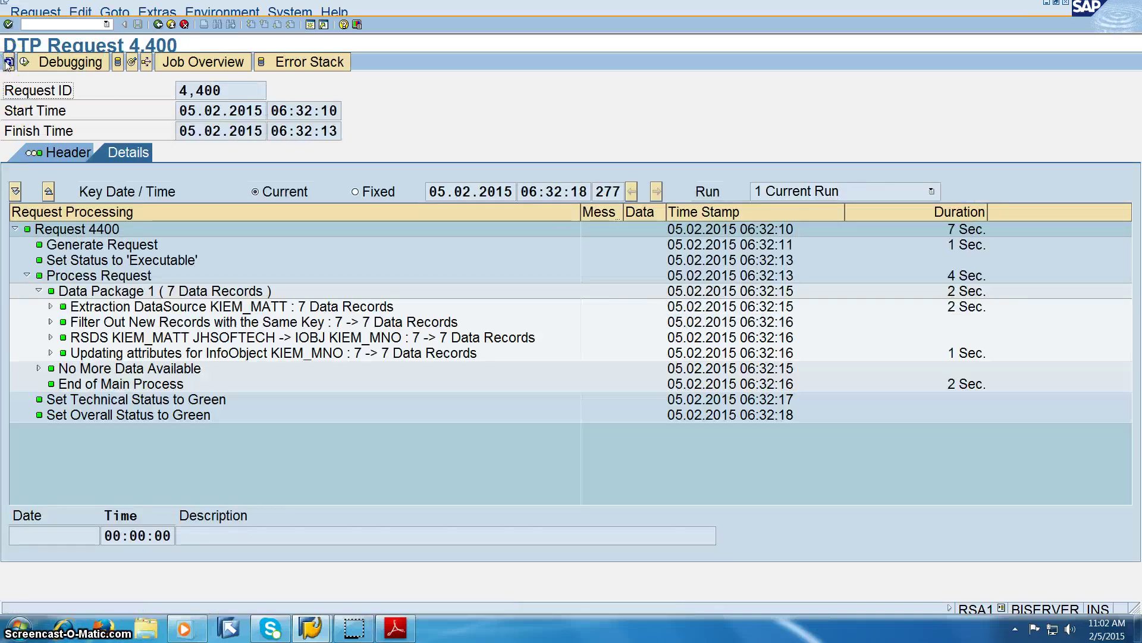
{"action": "left_click", "coordinate": [132, 62]}
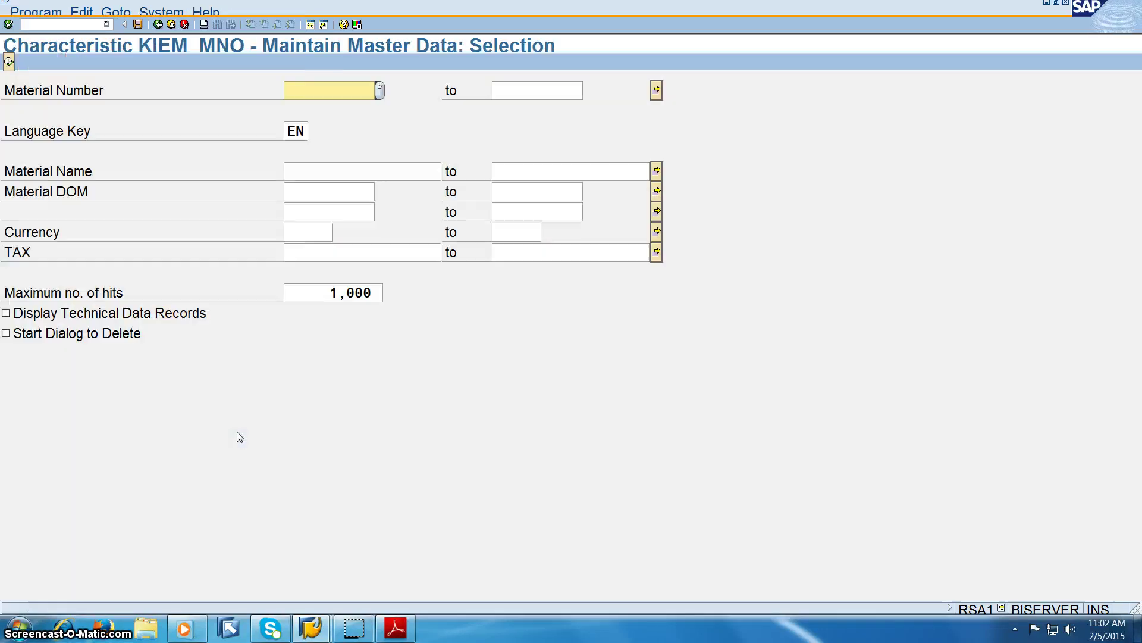
Display the KIEM_MNO master data and inspect the attributes of materials 1000–1006.
{"action": "left_click", "coordinate": [8, 62]}
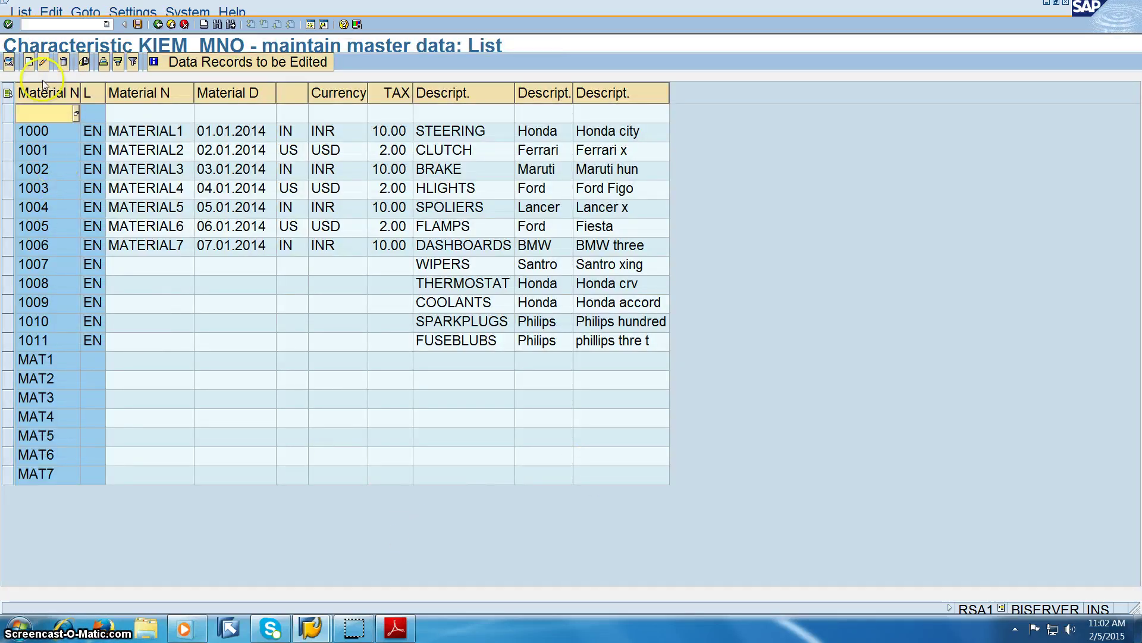
{"action": "left_click_drag", "start_coordinate": [46, 93], "coordinate": [334, 89]}
{"action": "left_click", "coordinate": [281, 249]}
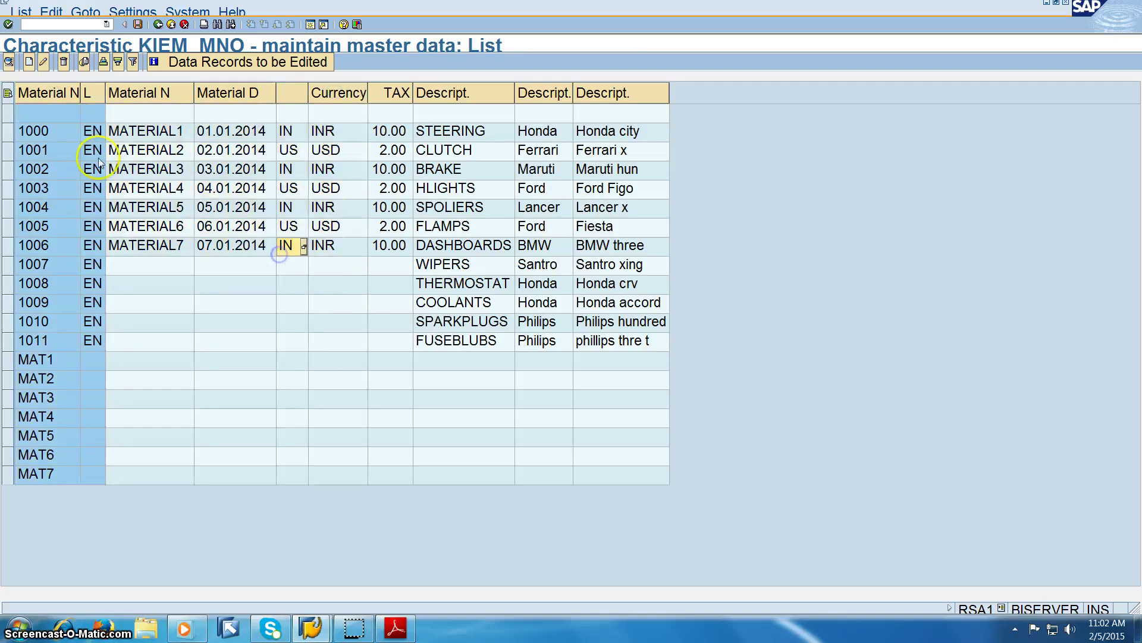
{"action": "left_click", "coordinate": [455, 132]}
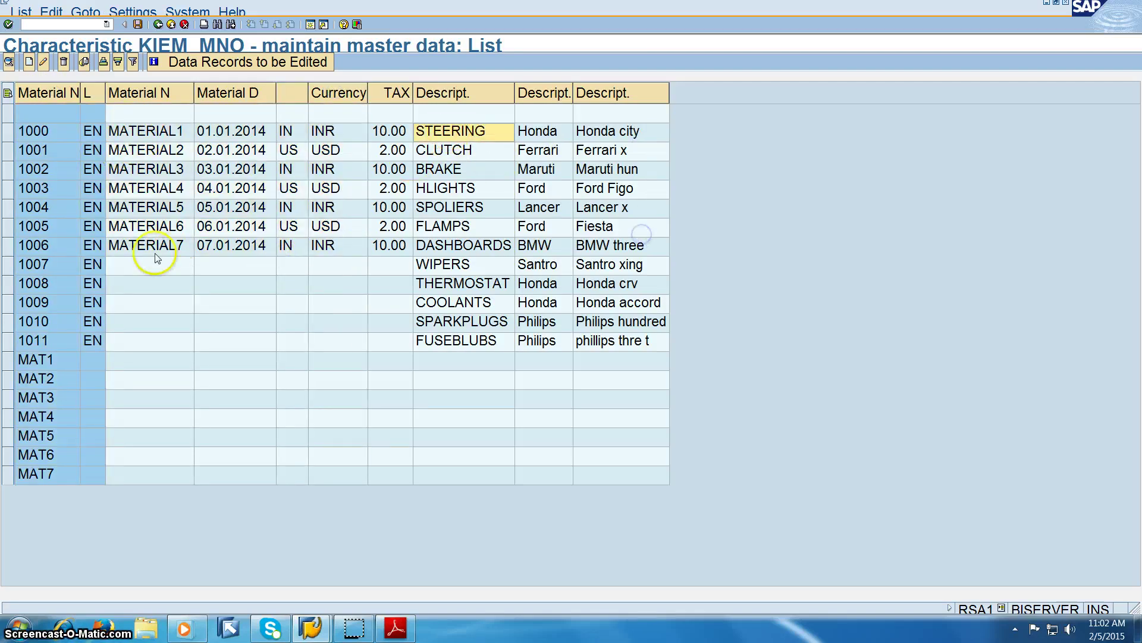